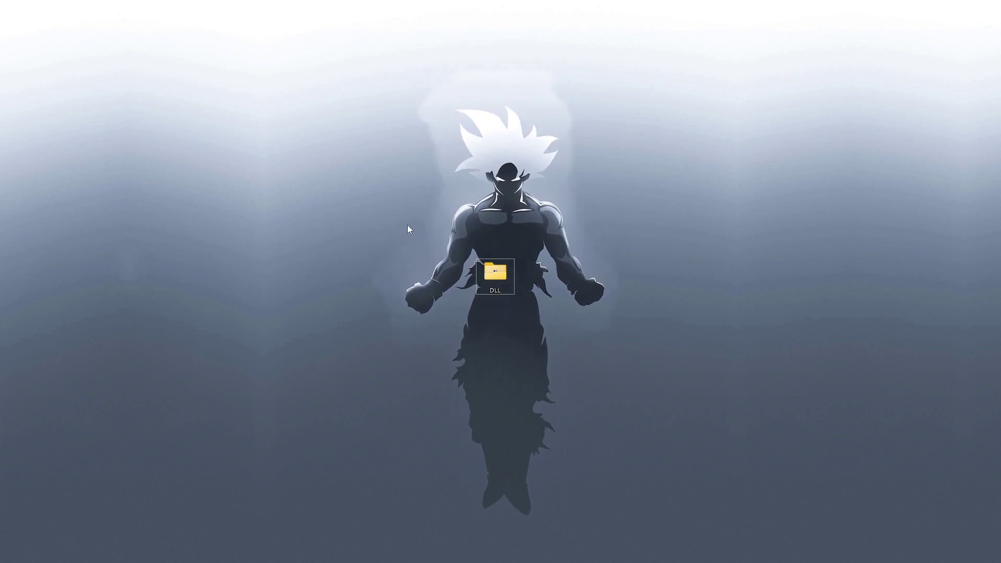
{"action": "left_click_drag", "start_coordinate": [400, 213], "coordinate": [566, 332]}
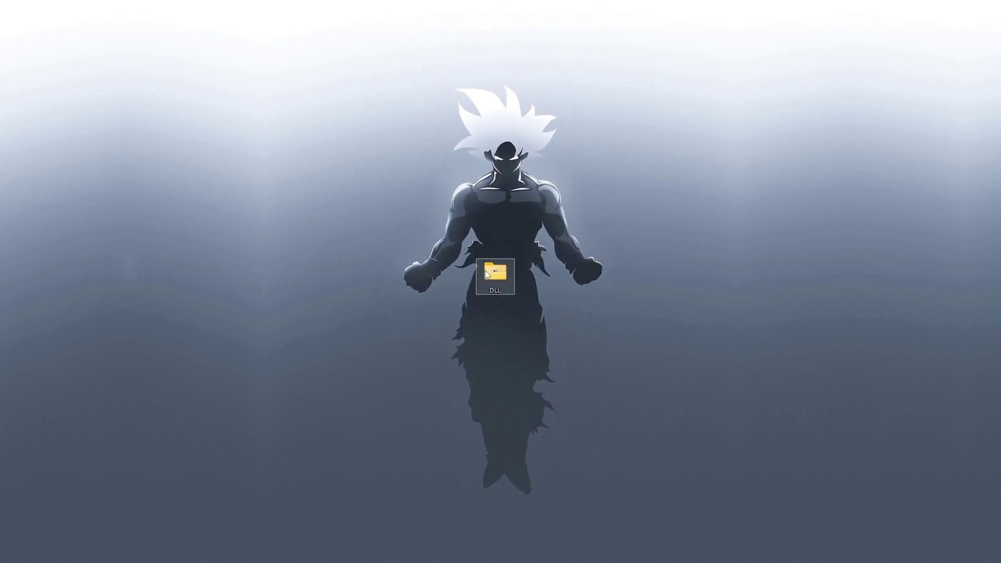
{"action": "left_click_drag", "start_coordinate": [490, 222], "coordinate": [499, 340]}
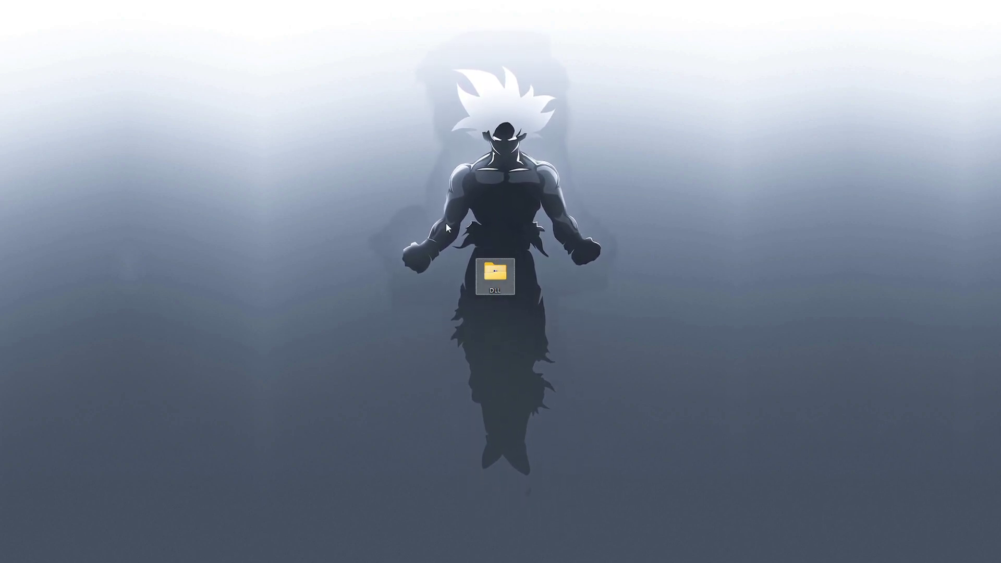
{"action": "left_click_drag", "start_coordinate": [435, 209], "coordinate": [560, 349]}
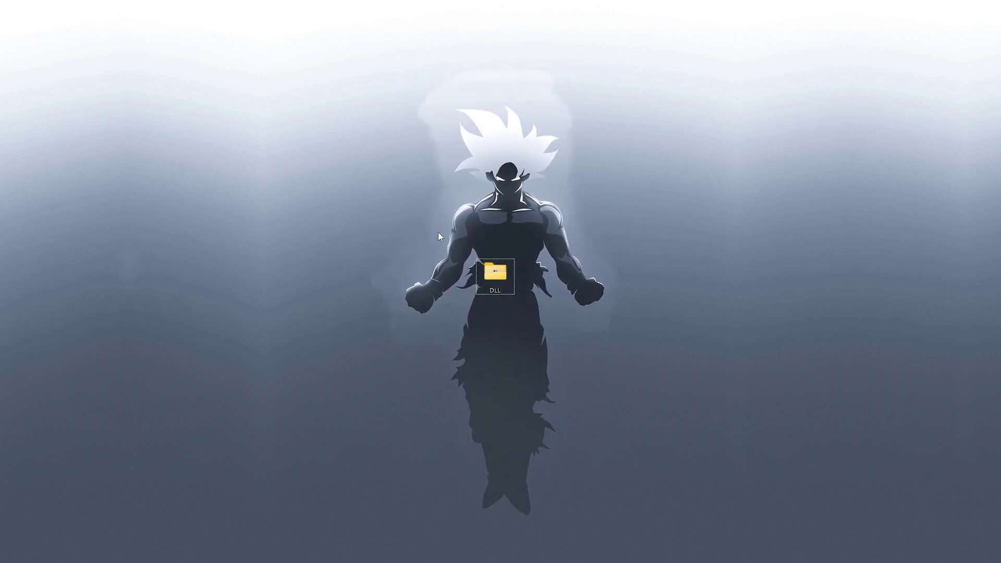
Launch Process Hacker 2 as administrator.
{"action": "key", "text": "super"}
{"action": "type", "text": "pr"}
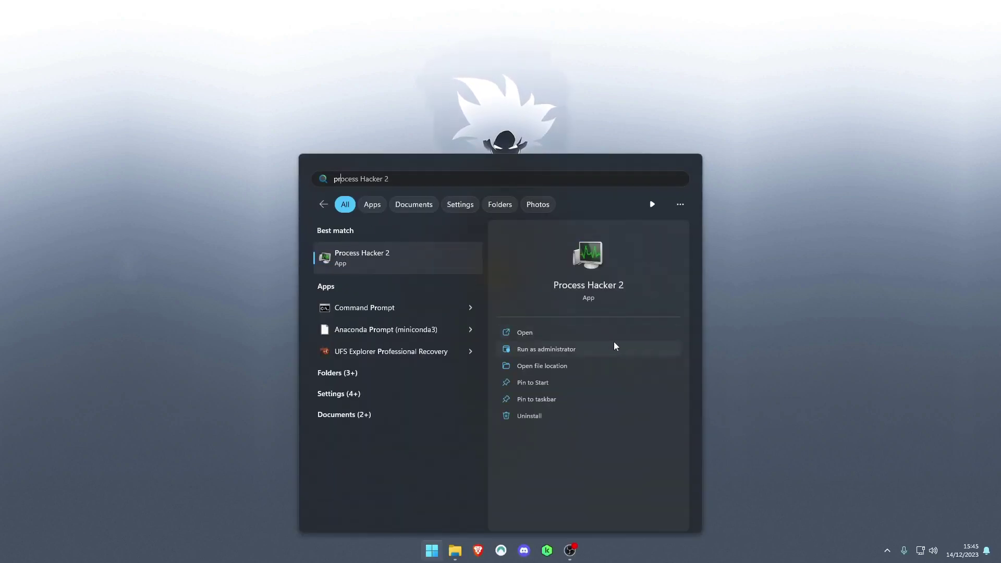
{"action": "left_click", "coordinate": [593, 347]}
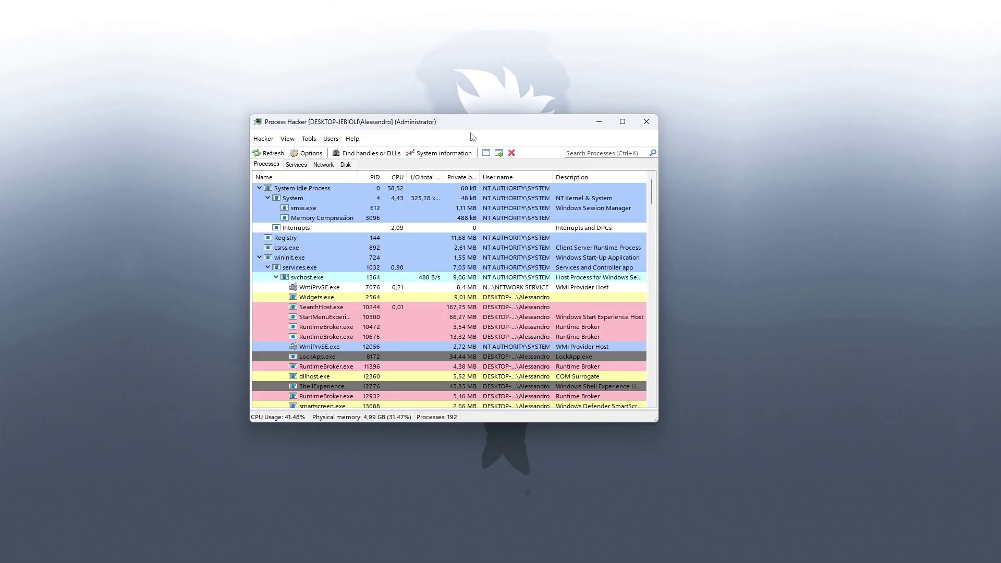
{"action": "left_click", "coordinate": [588, 156]}
Open Notepad (Blocco note) and arrange its window and the Process Hacker window on opposite sides of the desktop.
{"action": "key", "text": "super"}
{"action": "type", "text": "blo"}
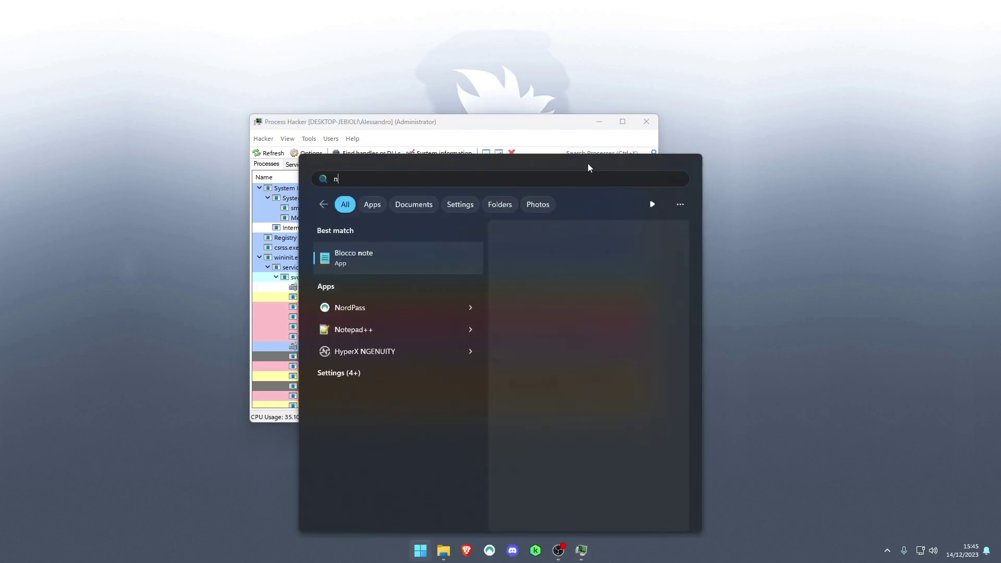
{"action": "key", "text": "Return"}
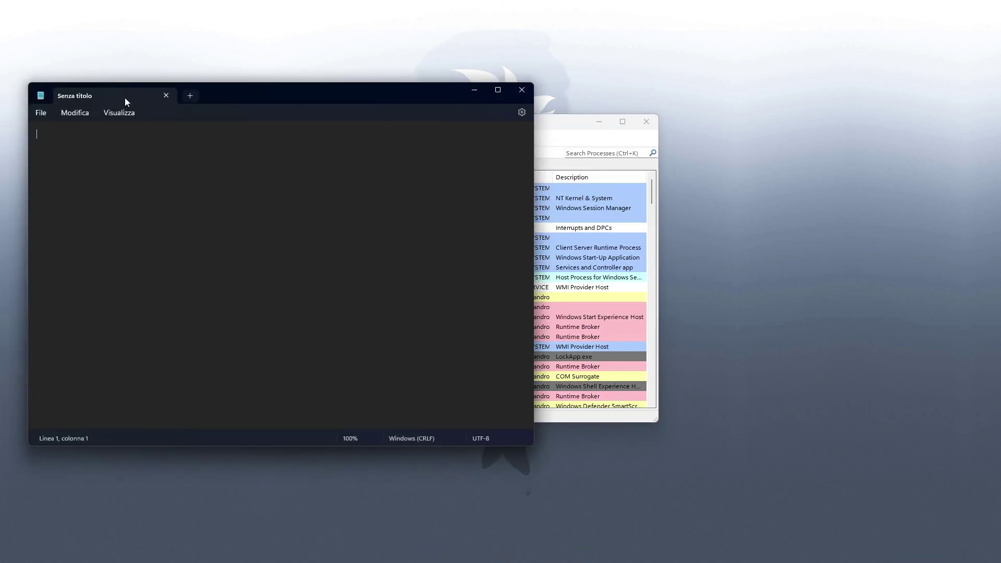
{"action": "left_click_drag", "start_coordinate": [29, 83], "coordinate": [158, 185]}
{"action": "left_click_drag", "start_coordinate": [293, 197], "coordinate": [762, 204]}
{"action": "left_click_drag", "start_coordinate": [567, 127], "coordinate": [355, 131]}
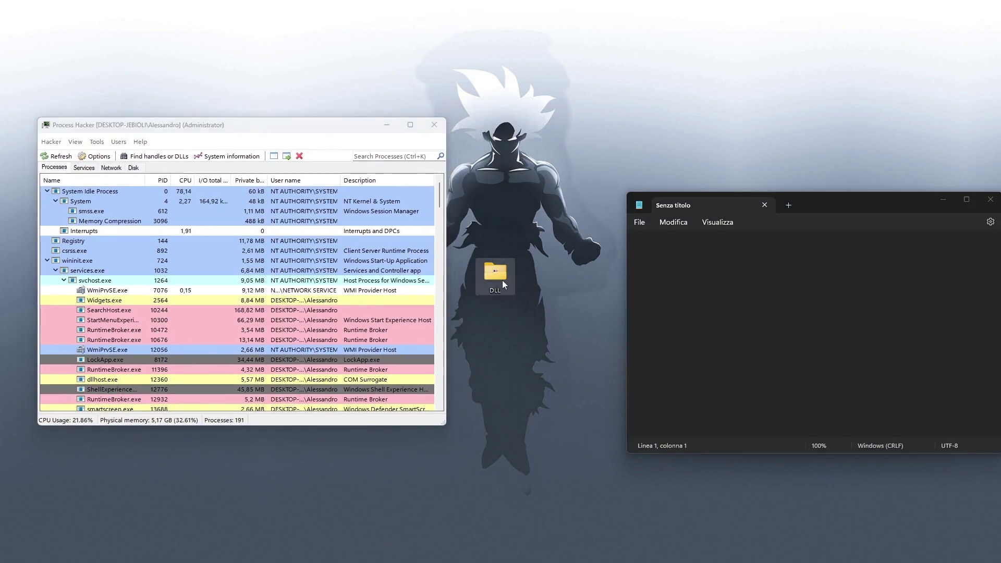
Open the DLL folder on the desktop, view the NullDLL64.dll file and close the folder.
{"action": "double_click", "coordinate": [503, 276]}
{"action": "left_click_drag", "start_coordinate": [486, 143], "coordinate": [618, 130]}
{"action": "left_click", "coordinate": [513, 264]}
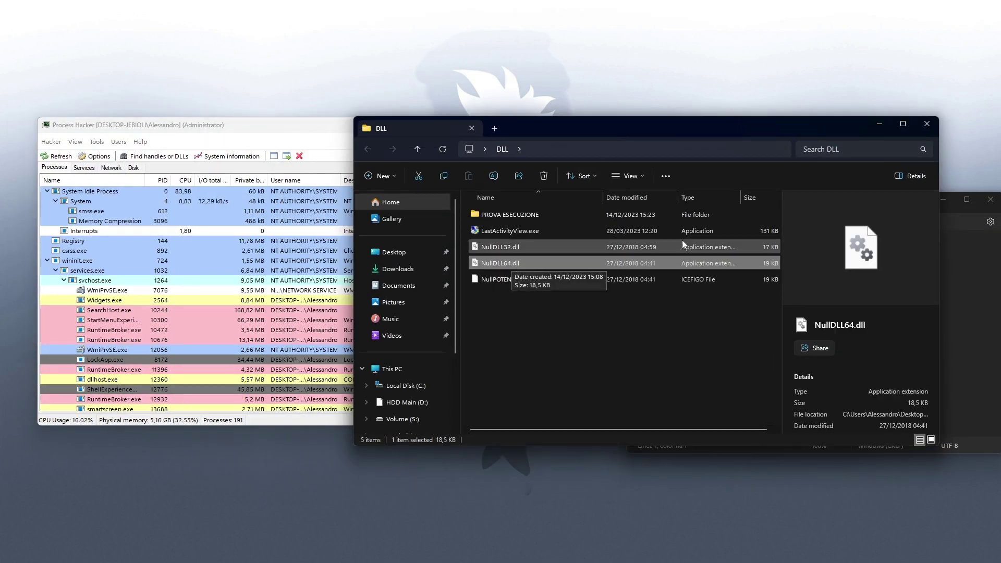
{"action": "left_click", "coordinate": [927, 124]}
Filter the Process Hacker process list by "note".
{"action": "left_click", "coordinate": [393, 156]}
{"action": "type", "text": "note"}
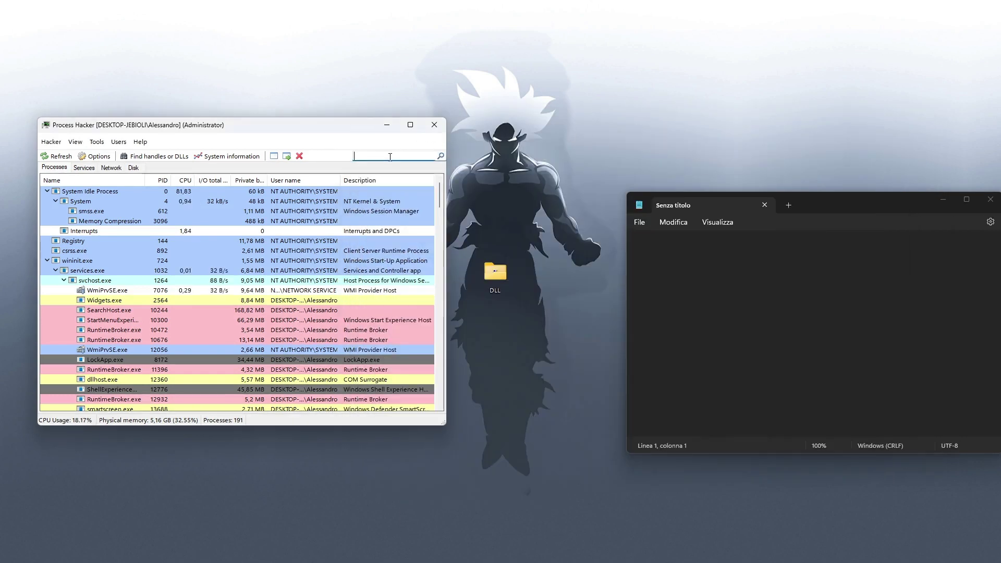
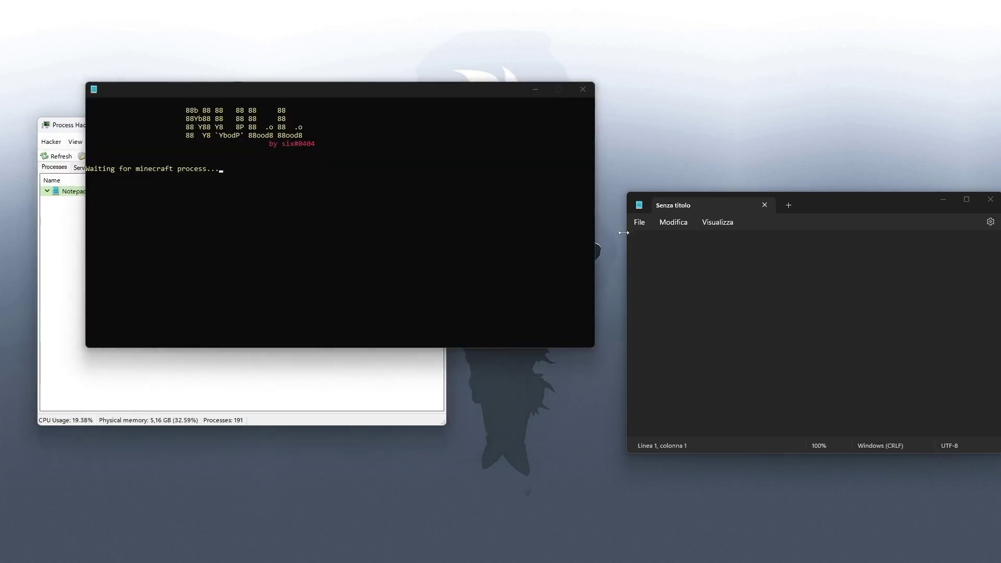
Close the console window that waits for the Minecraft process and move the Process Hacker window aside.
{"action": "left_click_drag", "start_coordinate": [442, 89], "coordinate": [480, 102]}
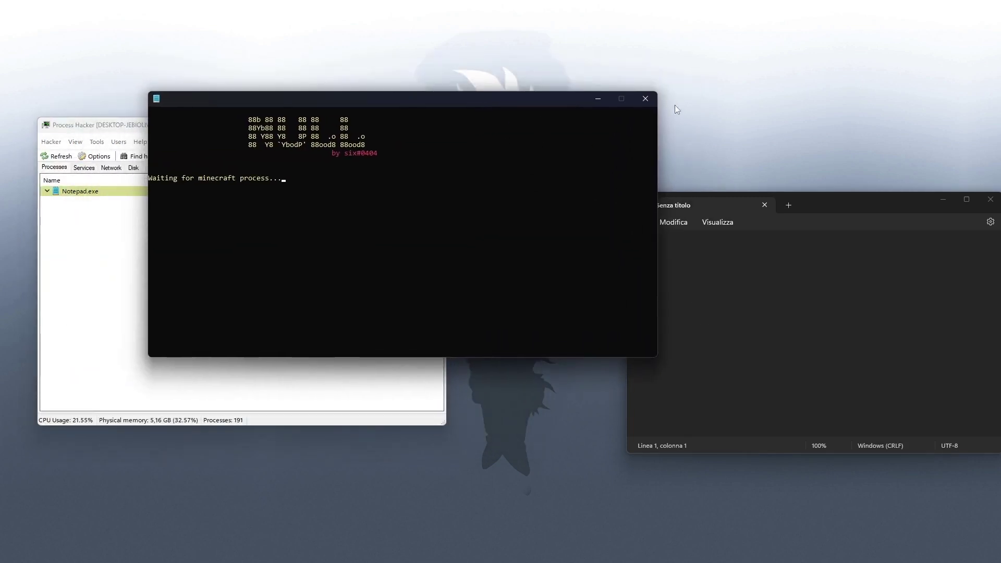
{"action": "left_click", "coordinate": [645, 100]}
{"action": "left_click_drag", "start_coordinate": [297, 124], "coordinate": [771, 113]}
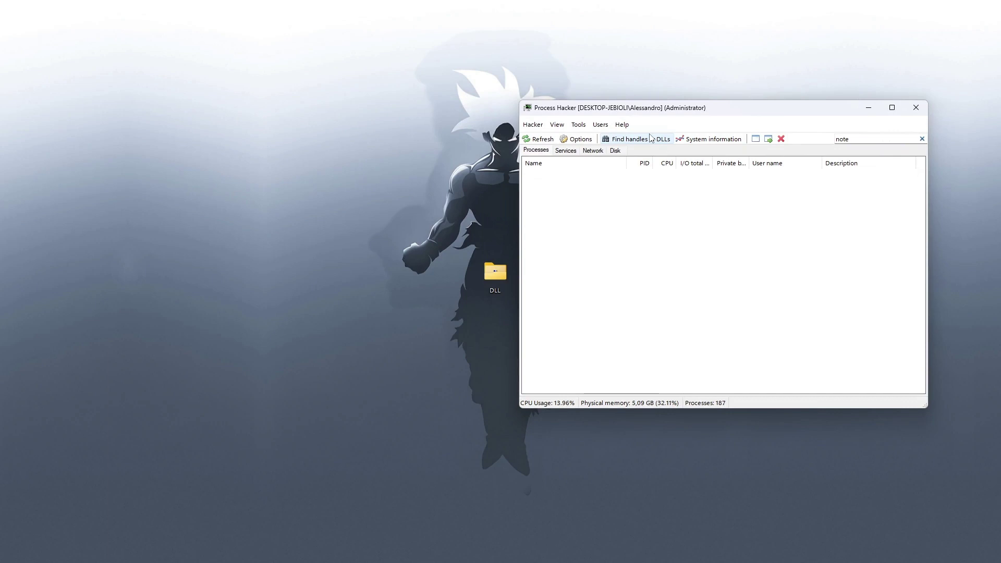
Open the Registry Editor with regedit.
{"action": "key", "text": "super"}
{"action": "type", "text": "regedit"}
{"action": "key", "text": "Return"}
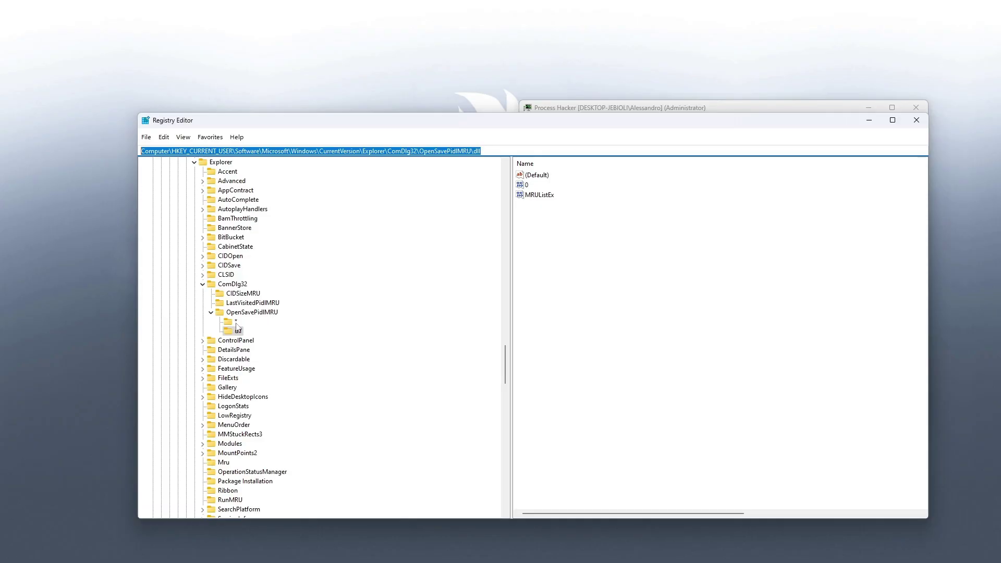
Review the * and dll subkeys under HKEY_CURRENT_USER\Software\Microsoft\Windows\CurrentVersion\Explorer\ComDlg32\OpenSavePidlMRU, leaving the dll subkey selected.
{"action": "left_click", "coordinate": [235, 322]}
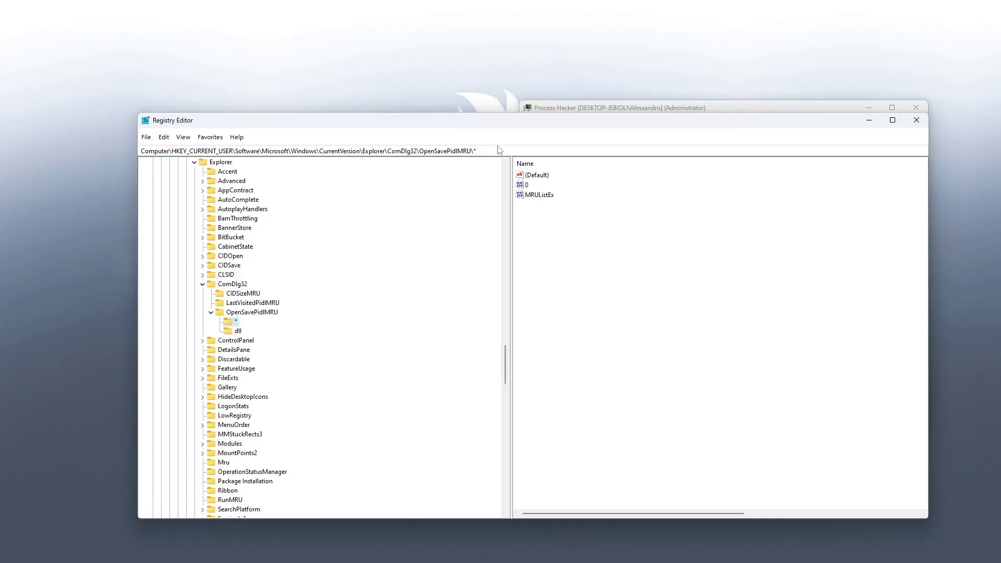
{"action": "left_click", "coordinate": [212, 151]}
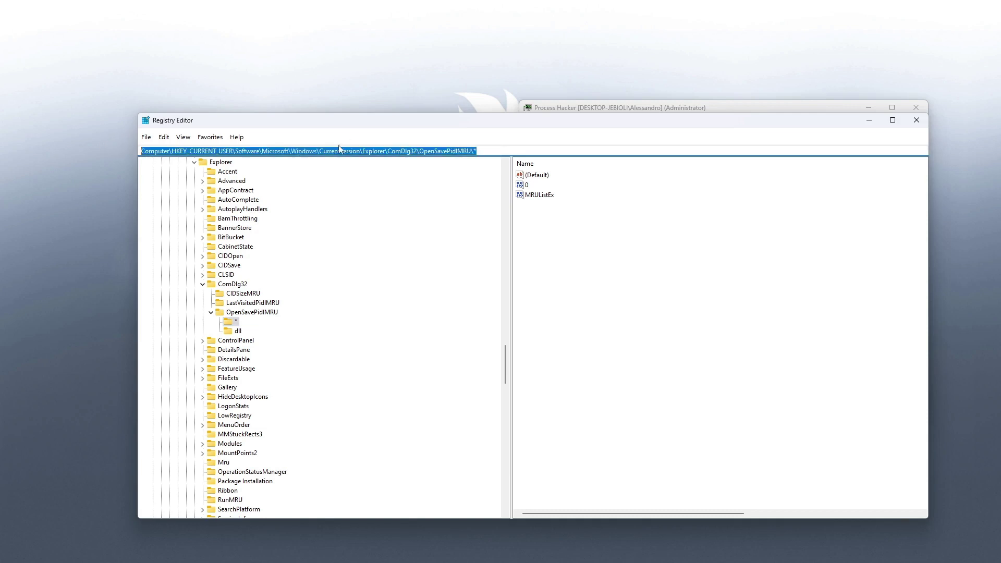
{"action": "left_click", "coordinate": [520, 148]}
{"action": "key", "text": "ctrl+a"}
{"action": "left_click", "coordinate": [243, 312]}
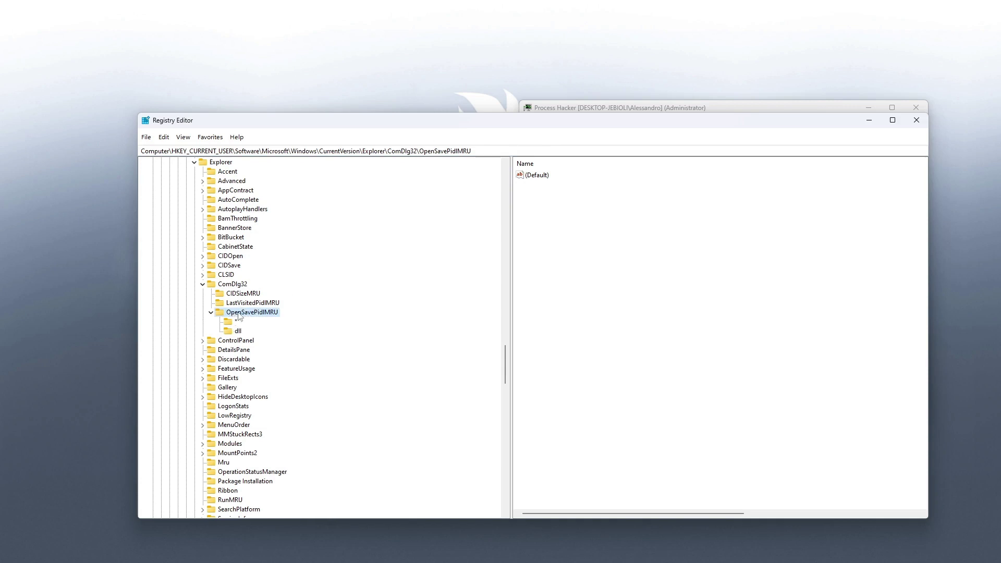
{"action": "left_click", "coordinate": [236, 331]}
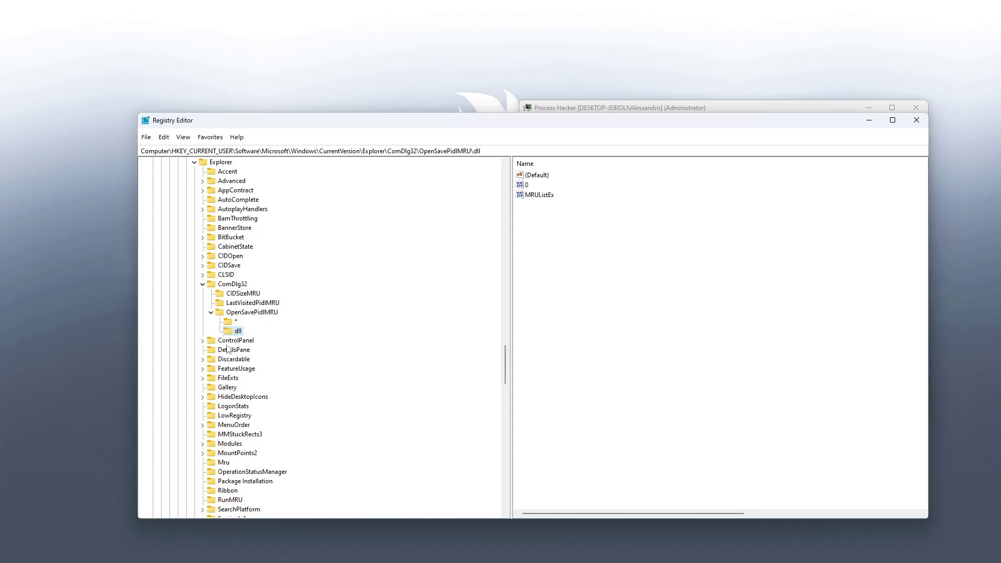
{"action": "left_click_drag", "start_coordinate": [425, 121], "coordinate": [456, 94]}
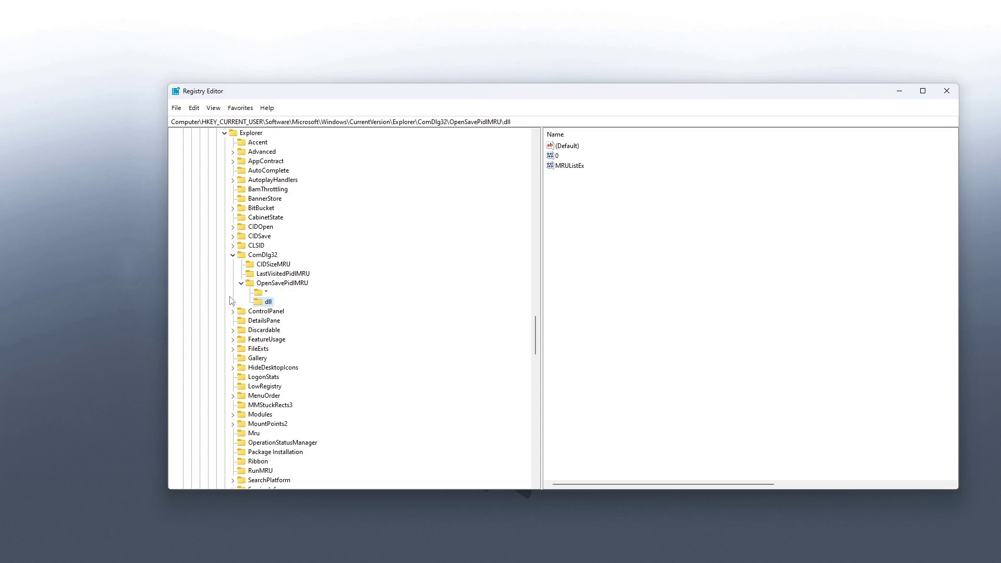
Export the dll registry key to the desktop as a text file named TracceDLL.txt.
{"action": "right_click", "coordinate": [267, 305]}
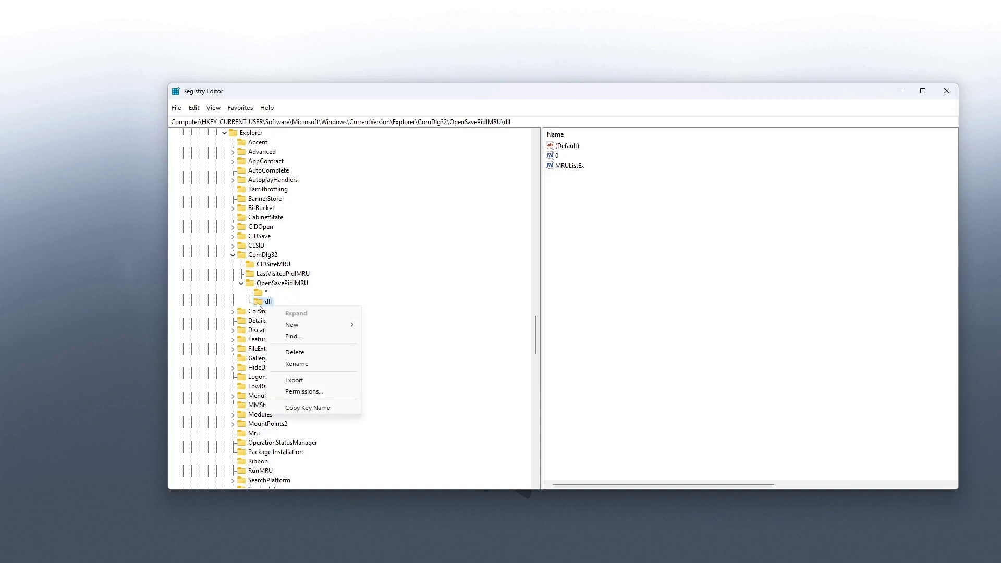
{"action": "left_click", "coordinate": [281, 302]}
{"action": "right_click", "coordinate": [266, 306]}
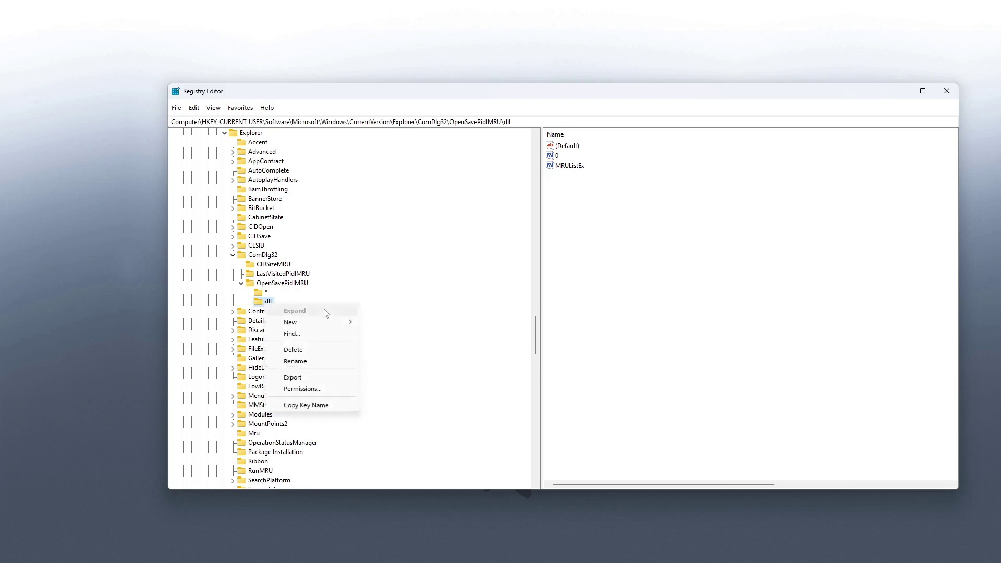
{"action": "left_click", "coordinate": [293, 377]}
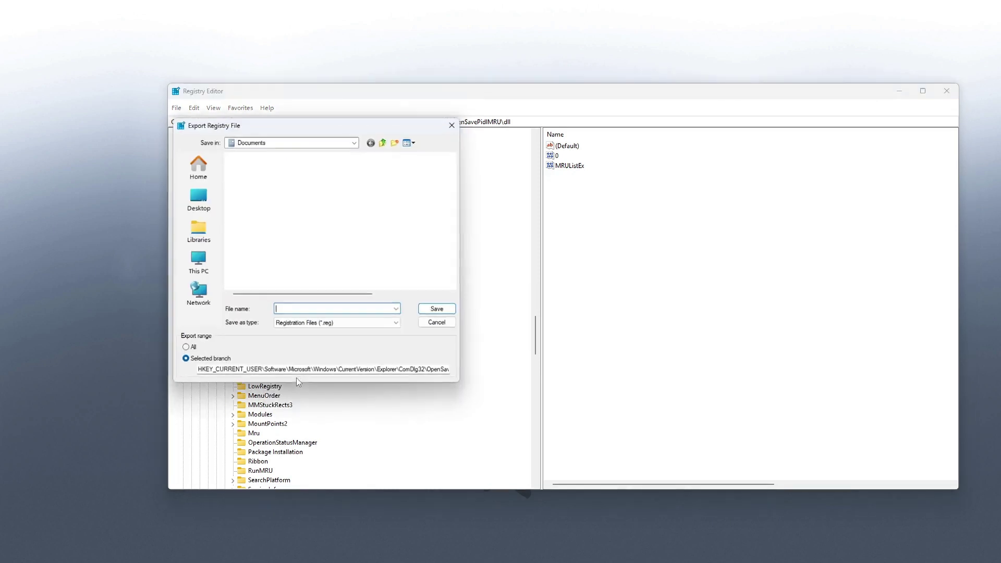
{"action": "left_click", "coordinate": [198, 201]}
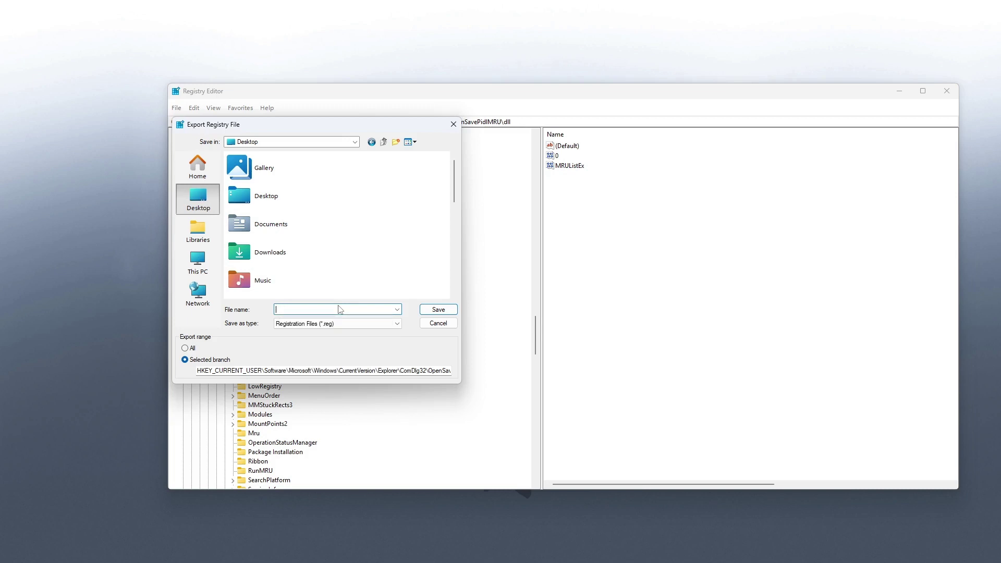
{"action": "type", "text": "TracceDLL"}
{"action": "left_click", "coordinate": [313, 324]}
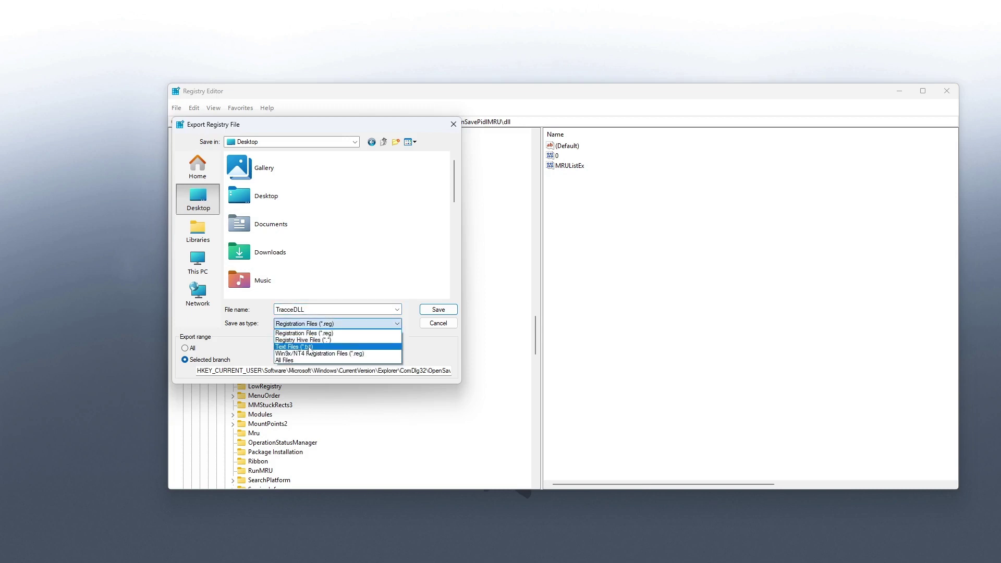
{"action": "left_click", "coordinate": [313, 348]}
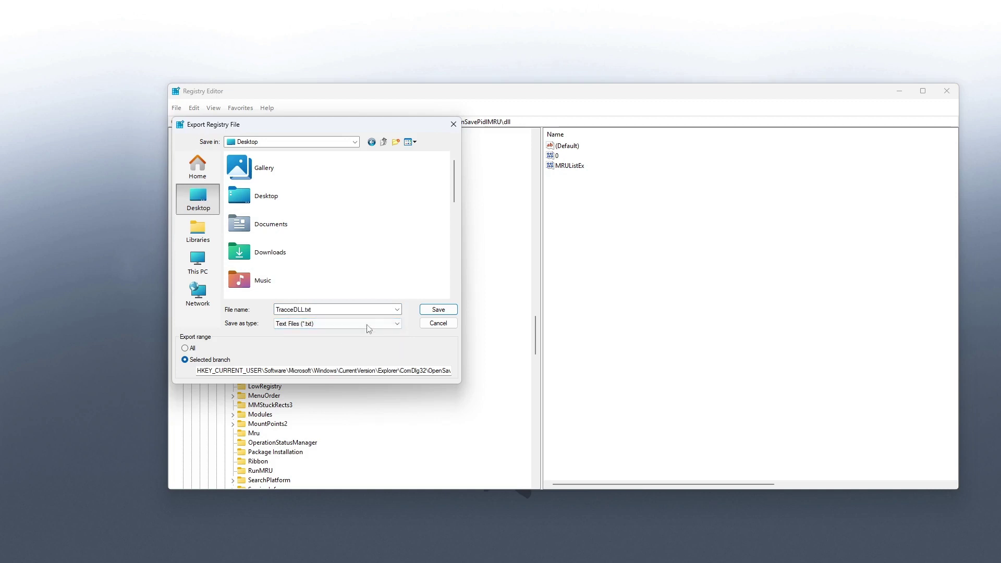
{"action": "left_click", "coordinate": [437, 312]}
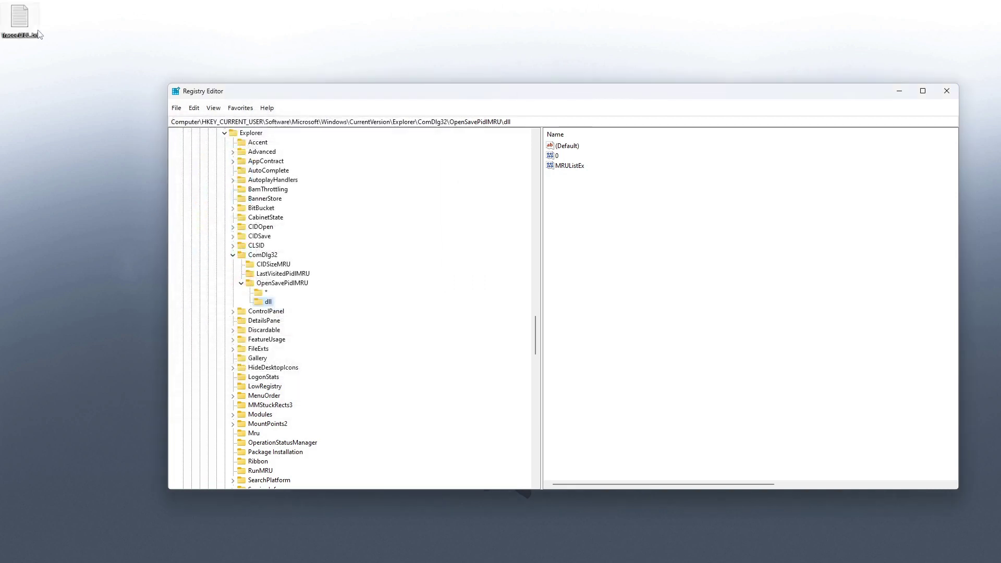
Move TracceDLL.txt away from the desktop corner and open it in a maximized window.
{"action": "left_click_drag", "start_coordinate": [23, 21], "coordinate": [142, 67]}
{"action": "double_click", "coordinate": [140, 65]}
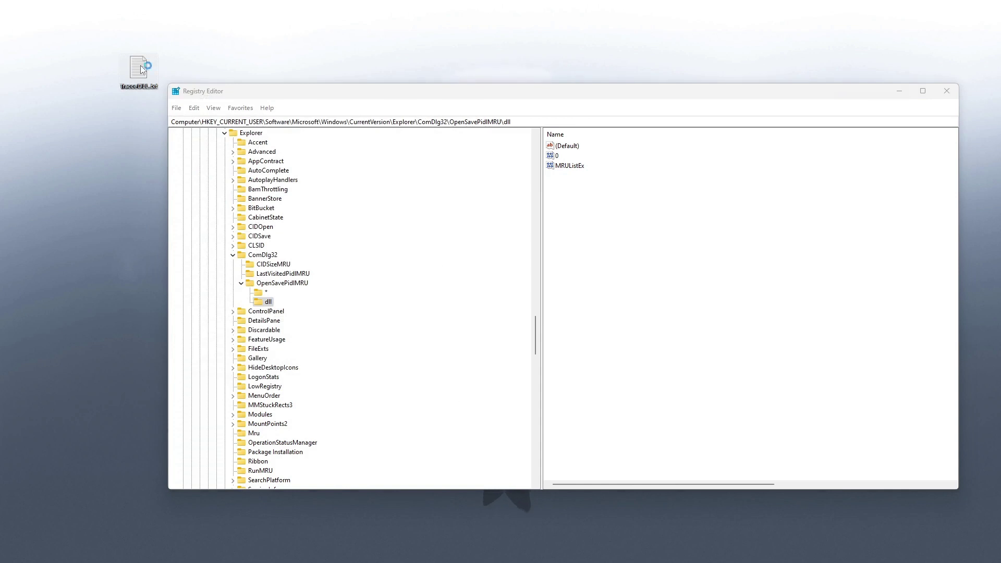
{"action": "left_click_drag", "start_coordinate": [324, 122], "coordinate": [508, 4]}
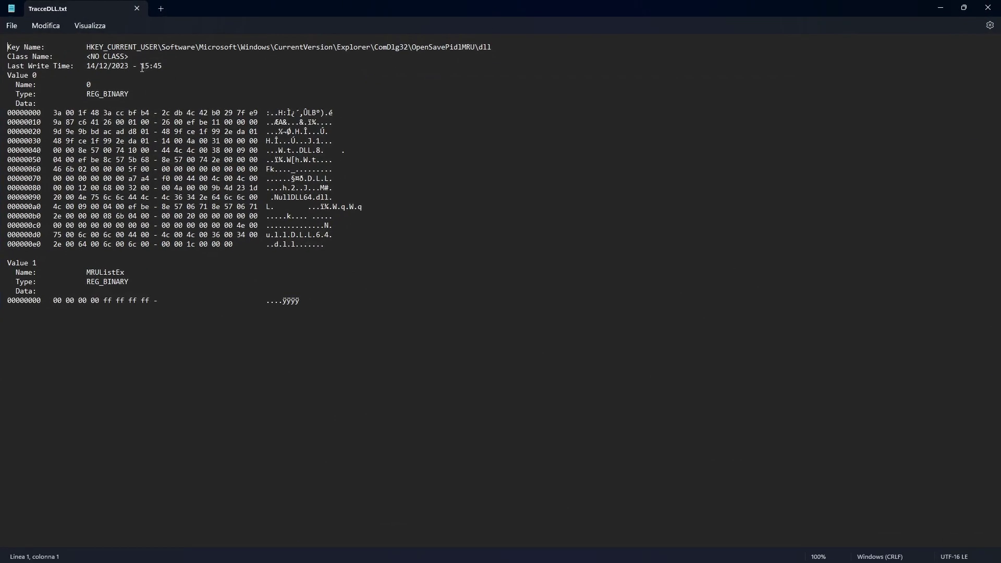
Examine the Last Write Time in TracceDLL.txt and compare it with the system clock.
{"action": "left_click_drag", "start_coordinate": [141, 67], "coordinate": [185, 70]}
{"action": "left_click_drag", "start_coordinate": [70, 67], "coordinate": [11, 67]}
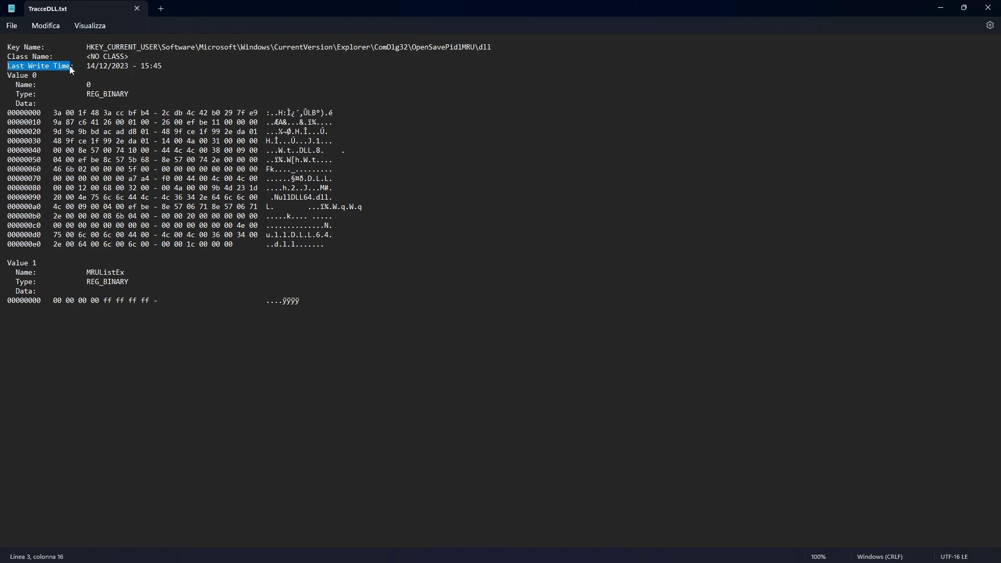
{"action": "left_click", "coordinate": [87, 65]}
{"action": "left_click_drag", "start_coordinate": [90, 68], "coordinate": [128, 70]}
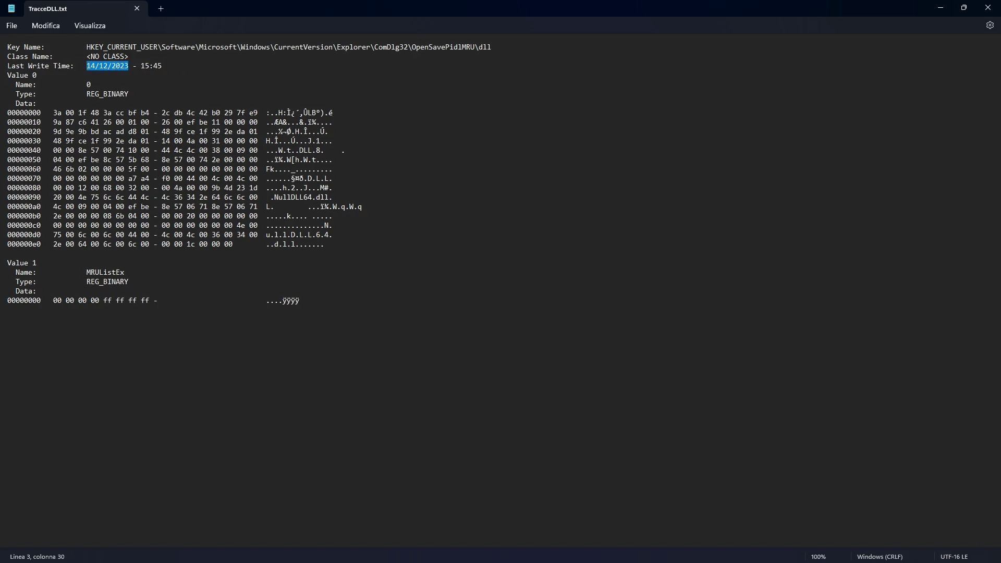
{"action": "double_click", "coordinate": [608, 6]}
{"action": "mouse_move", "coordinate": [977, 551]}
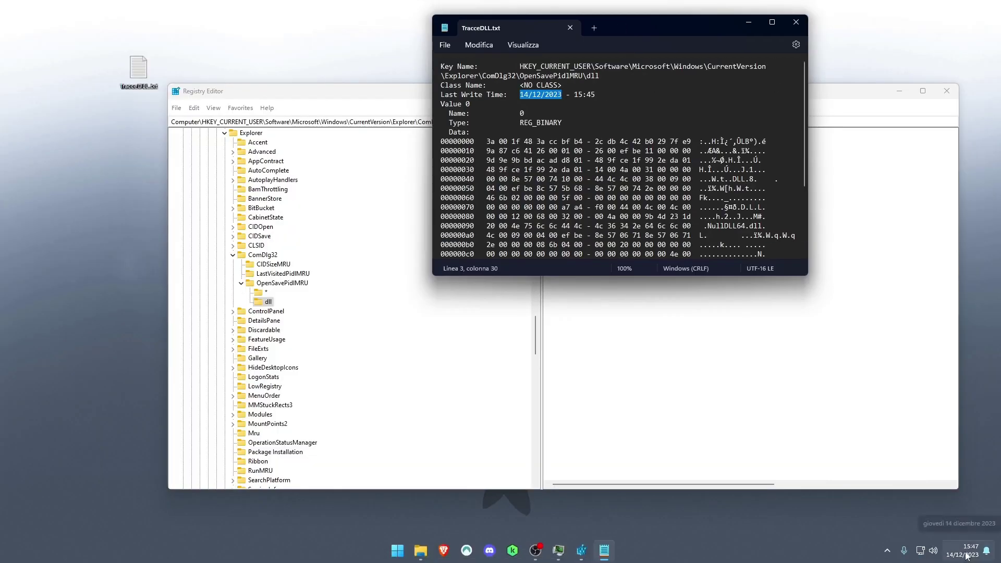
{"action": "double_click", "coordinate": [649, 30]}
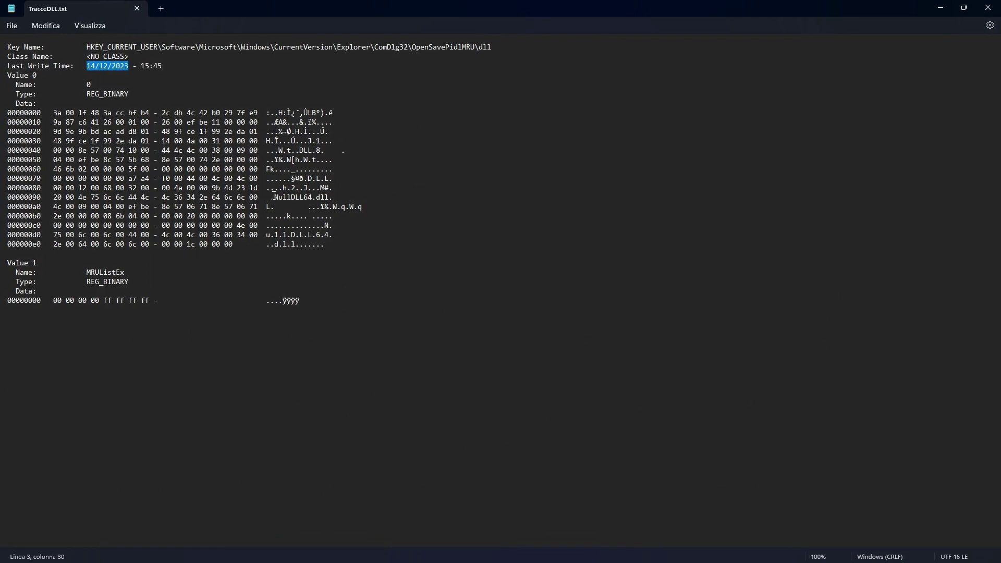
Inspect the NullDLL64.dll name in the exported value 0 data and return to the Registry Editor.
{"action": "left_click_drag", "start_coordinate": [275, 197], "coordinate": [330, 197]}
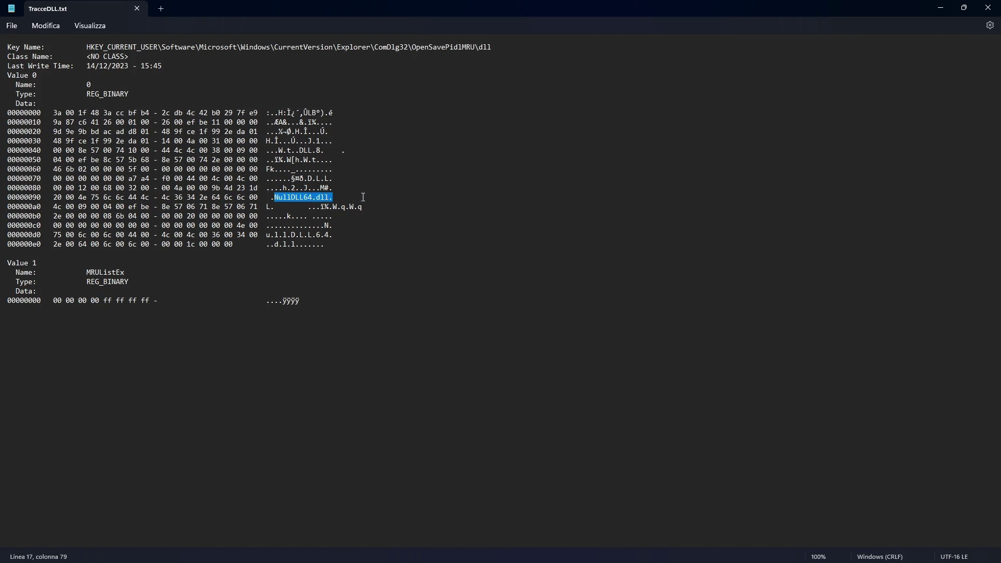
{"action": "left_click_drag", "start_coordinate": [357, 245], "coordinate": [37, 47]}
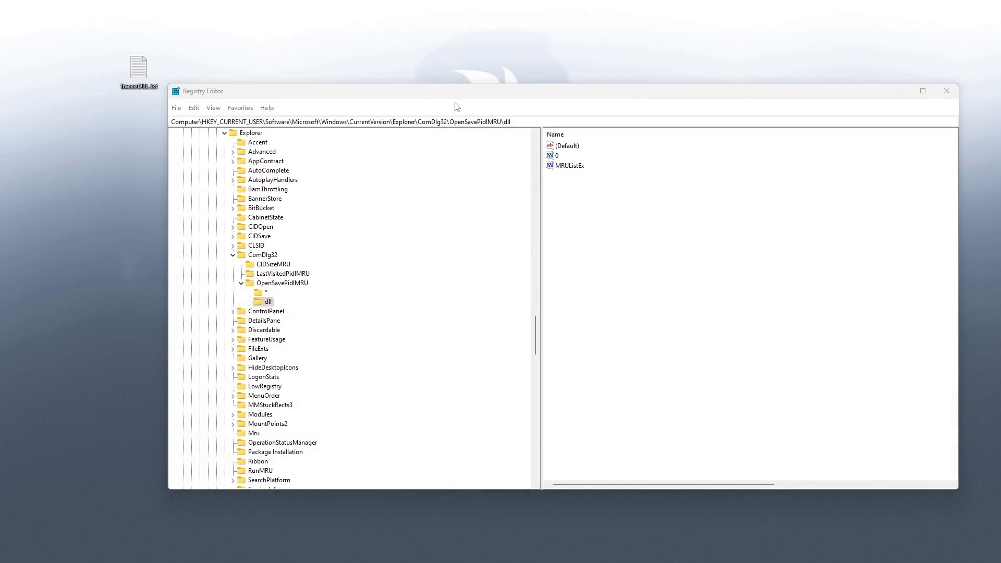
{"action": "left_click_drag", "start_coordinate": [457, 99], "coordinate": [425, 106]}
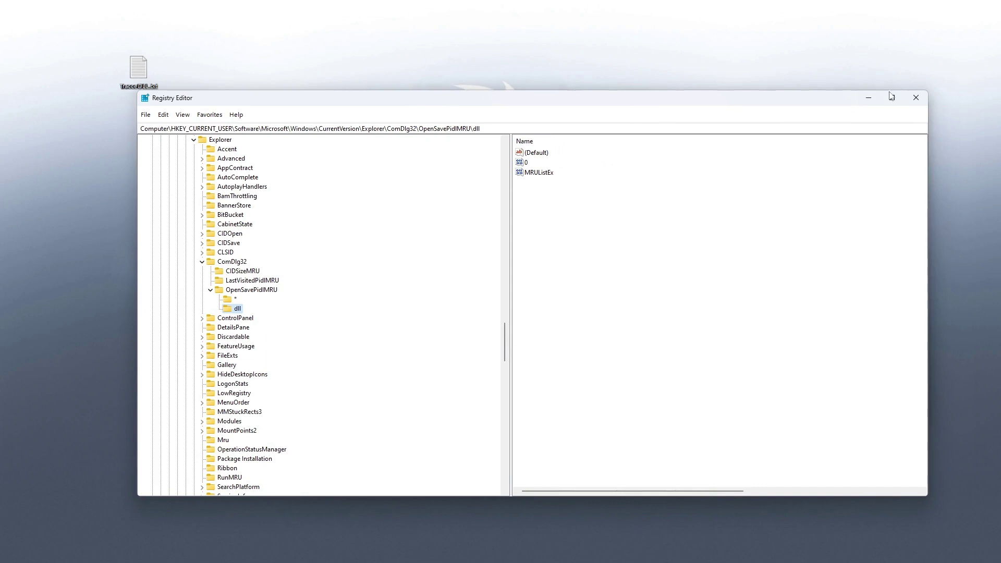
Close the Registry Editor and open the desktop's DLL folder, placing its window beside Process Hacker.
{"action": "left_click", "coordinate": [916, 97]}
{"action": "left_click_drag", "start_coordinate": [646, 115], "coordinate": [635, 123]}
{"action": "left_click_drag", "start_coordinate": [495, 271], "coordinate": [261, 215]}
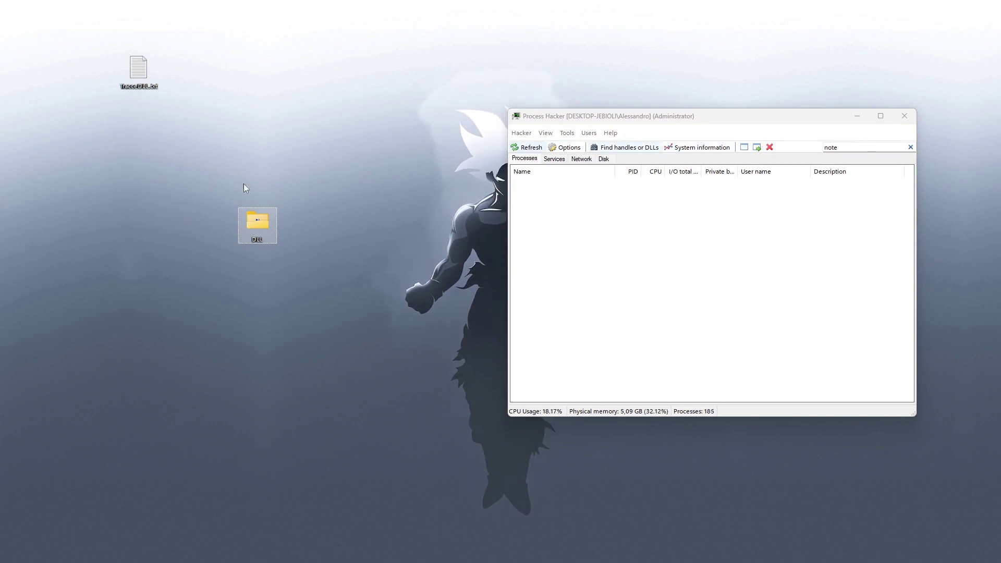
{"action": "double_click", "coordinate": [254, 230]}
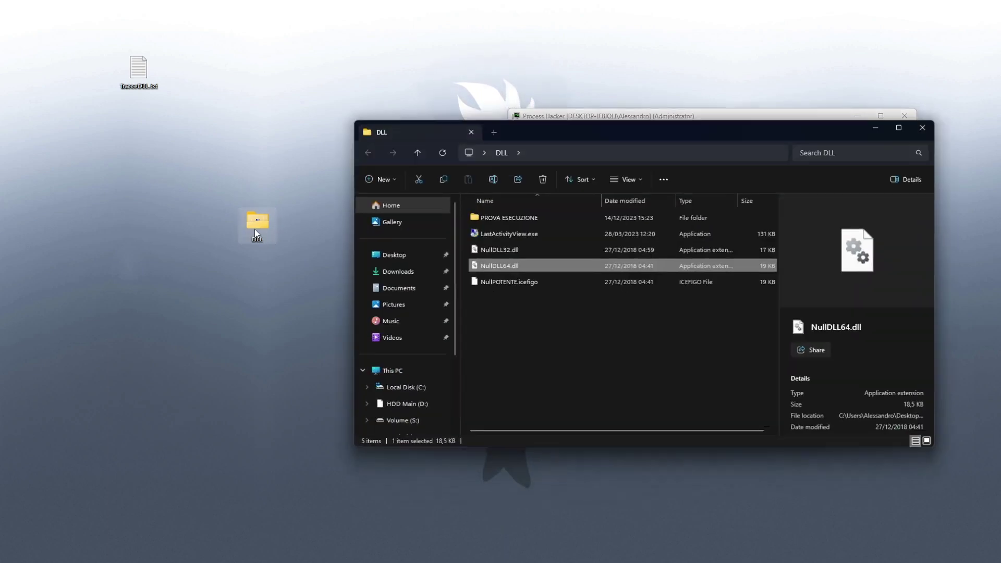
{"action": "left_click_drag", "start_coordinate": [547, 132], "coordinate": [192, 112]}
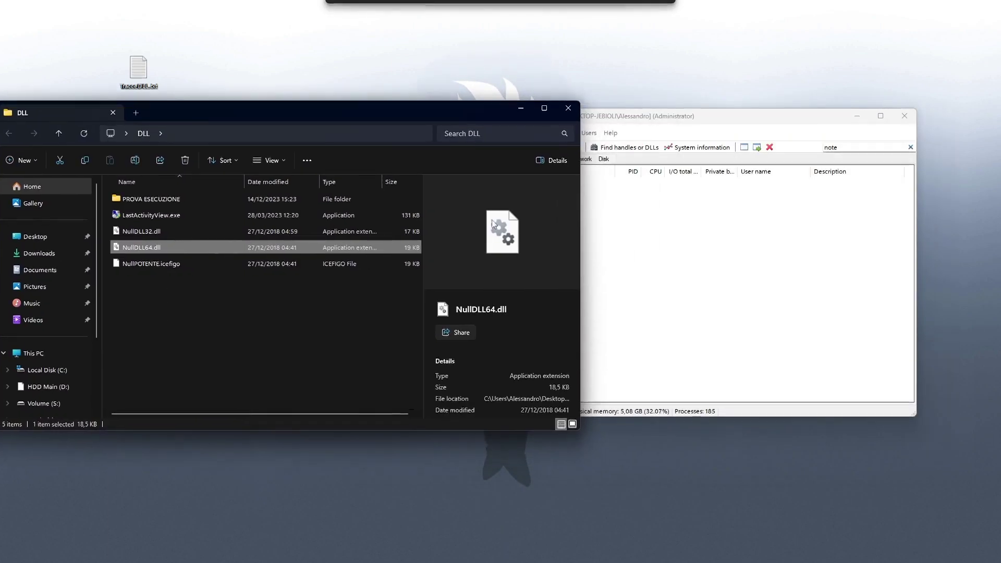
Launch Blocco note, place its window in the middle of the desktop, and clear the TracceDLL.txt text loaded in it.
{"action": "left_click", "coordinate": [747, 190]}
{"action": "key", "text": "super"}
{"action": "type", "text": "note"}
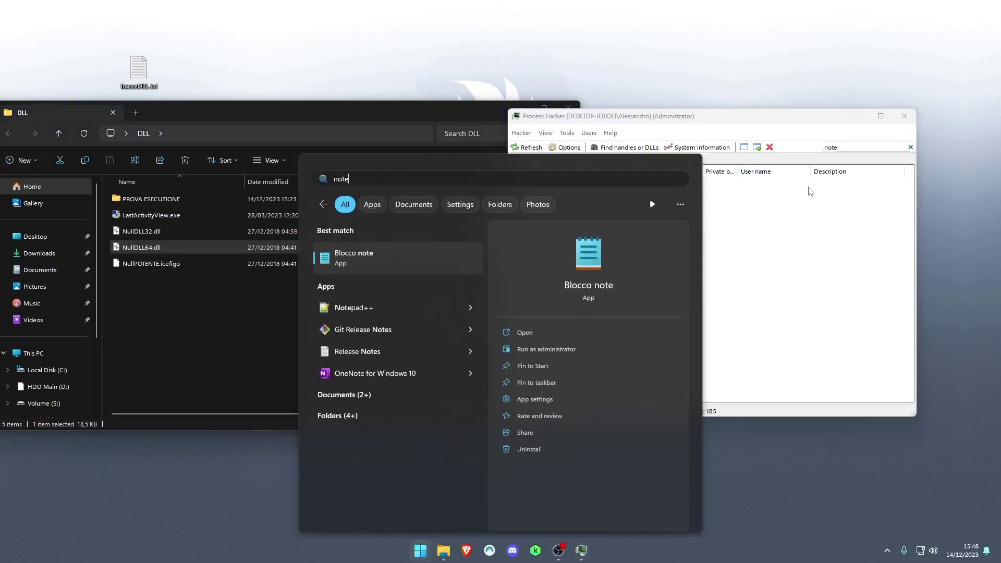
{"action": "key", "text": "Return"}
{"action": "left_click_drag", "start_coordinate": [662, 23], "coordinate": [490, 100]}
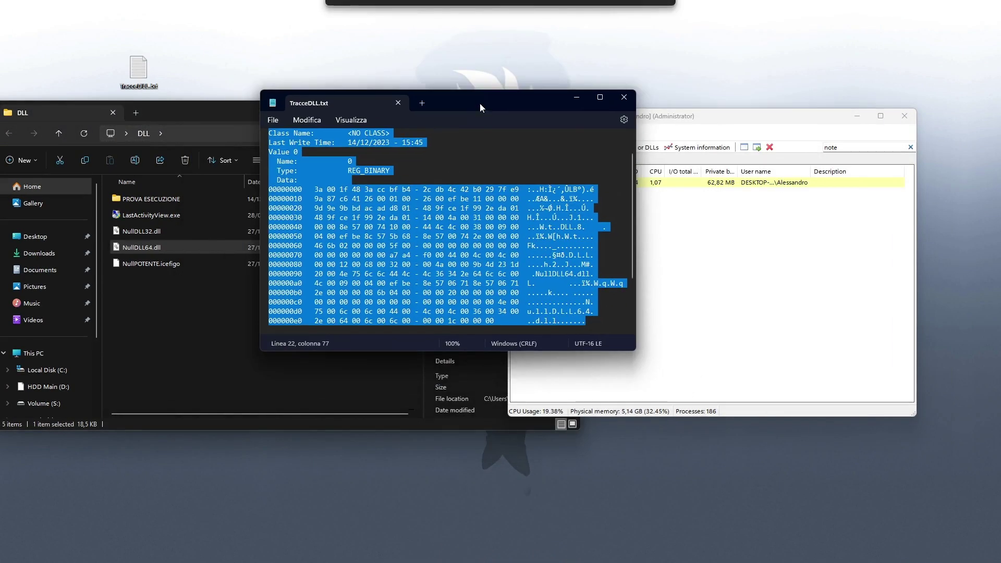
{"action": "key", "text": "BackSpace"}
{"action": "key", "text": "ctrl+a"}
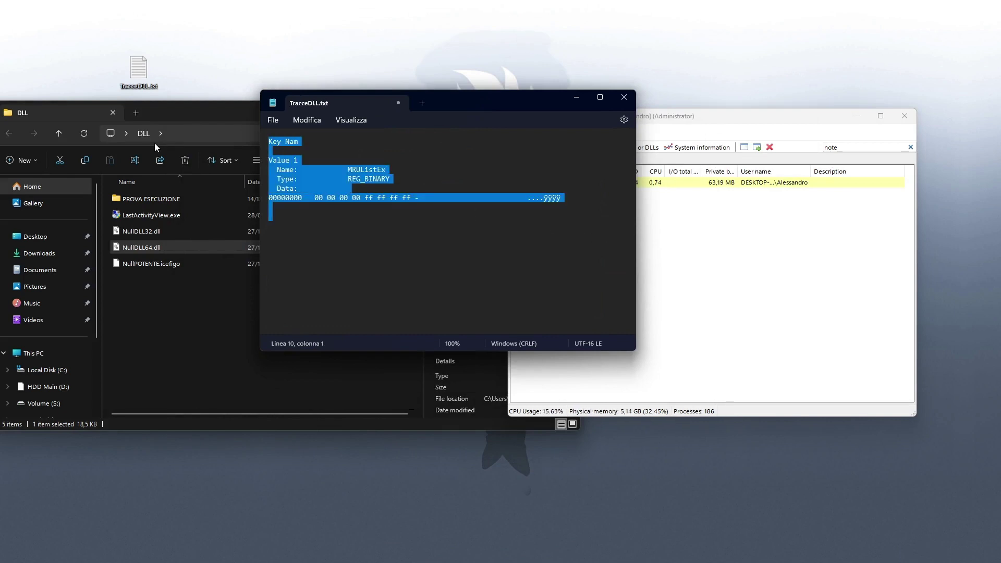
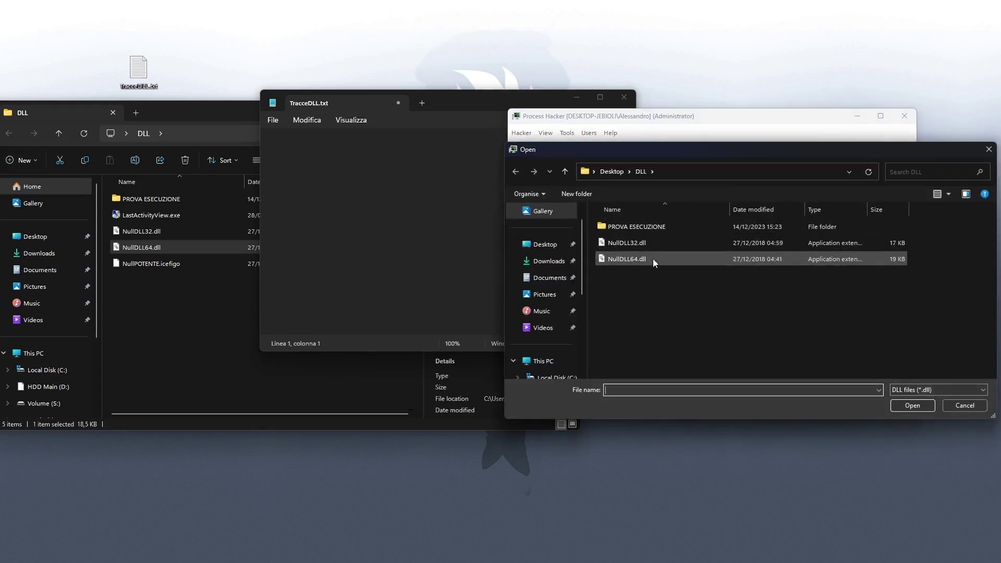
Set the file filter to All files (*.*) and select NullPOTENTE.icefigo as the file to inject into Notepad.
{"action": "left_click", "coordinate": [914, 390]}
{"action": "left_click", "coordinate": [916, 406]}
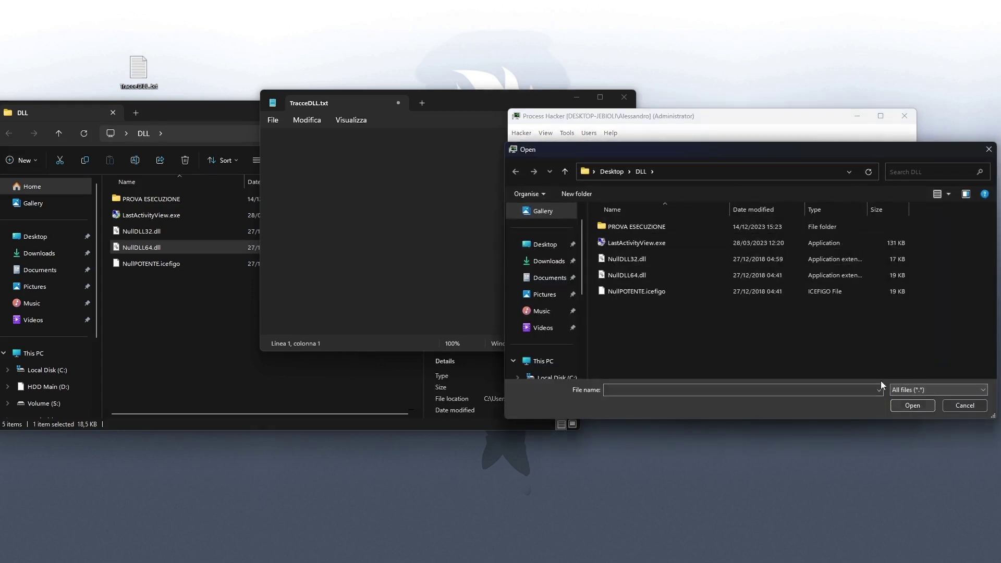
{"action": "left_click", "coordinate": [658, 293]}
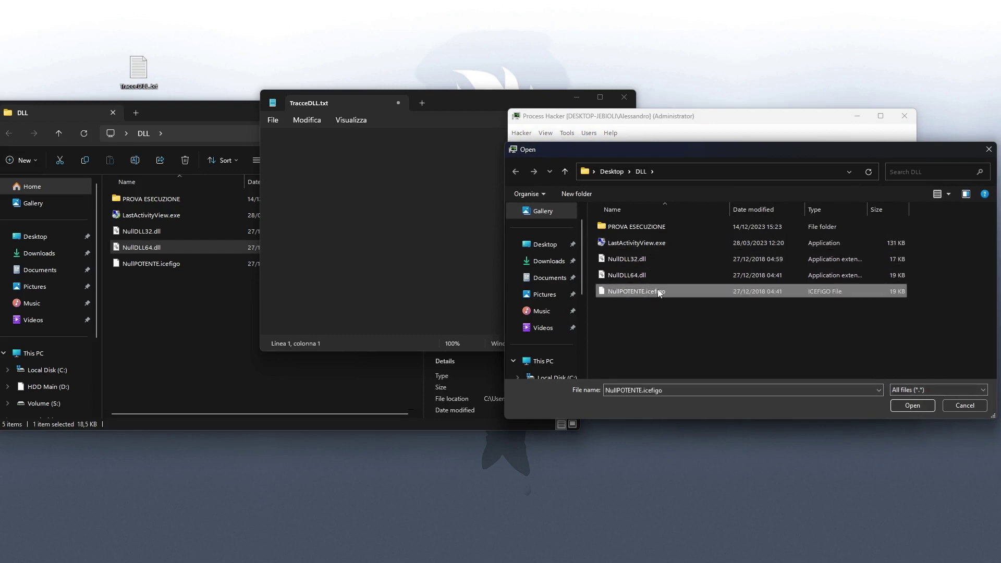
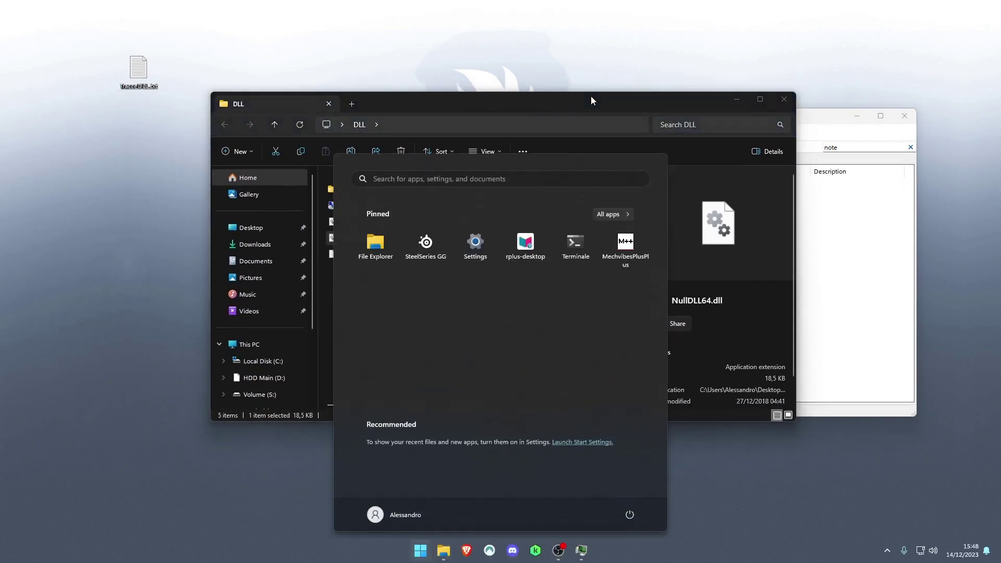
Open the Registry Editor as administrator and compare the dll and icefigo keys under OpenSavePidlMRU.
{"action": "type", "text": "regedit"}
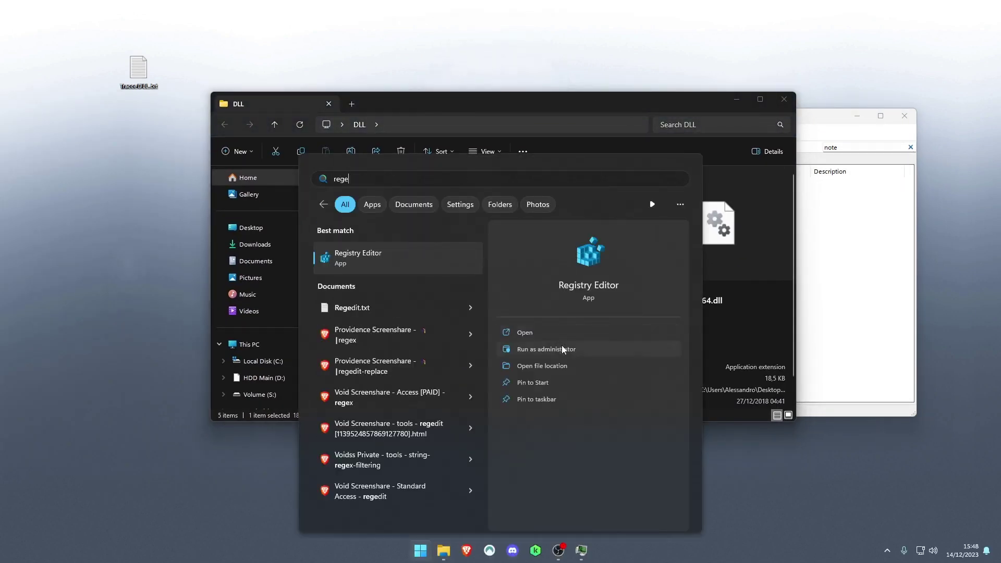
{"action": "left_click", "coordinate": [562, 350]}
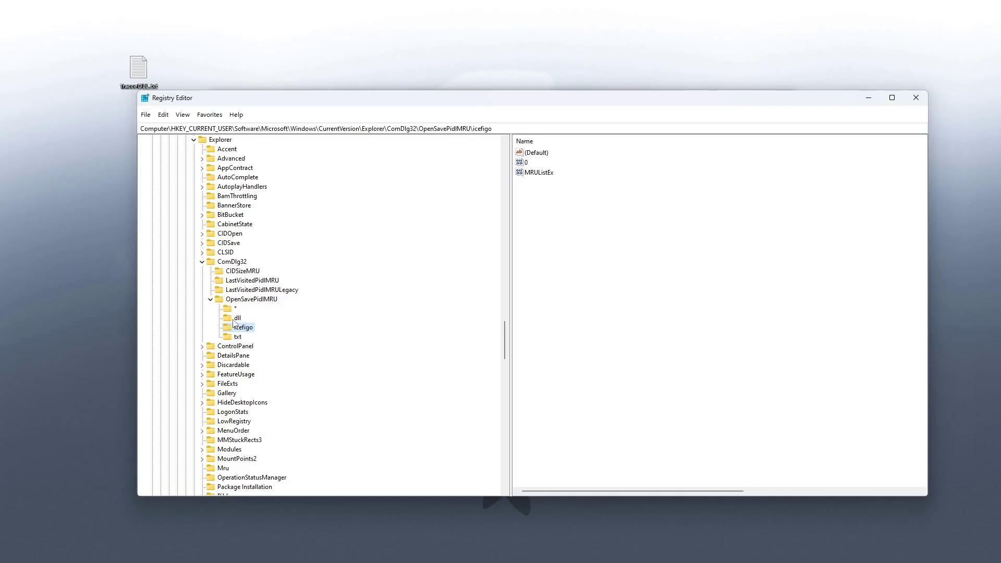
{"action": "left_click", "coordinate": [236, 318]}
{"action": "left_click", "coordinate": [239, 327]}
{"action": "left_click", "coordinate": [240, 318]}
{"action": "left_click", "coordinate": [243, 328]}
Export the icefigo registry key to the desktop as a text file named TracceIceFicco.
{"action": "right_click", "coordinate": [243, 330]}
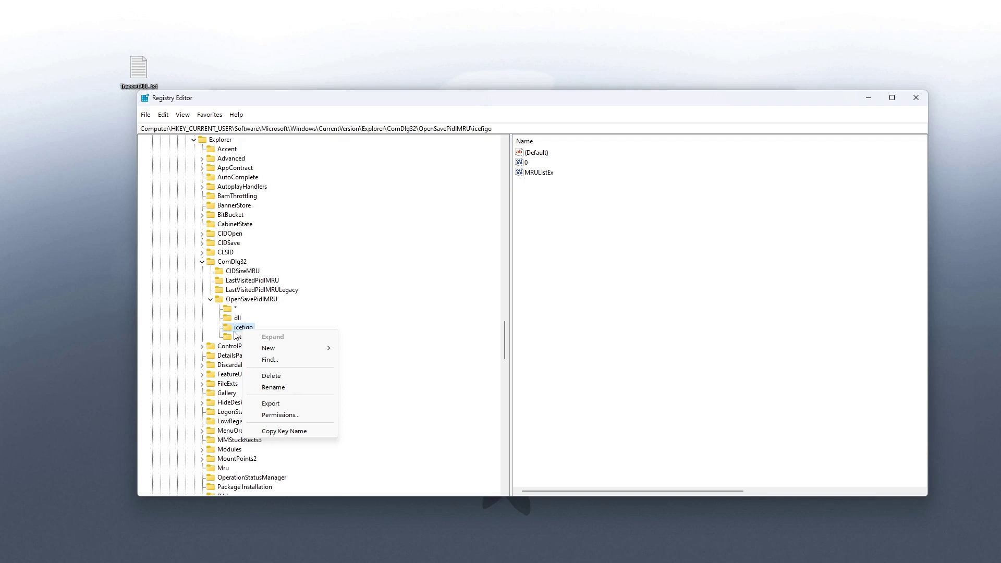
{"action": "left_click", "coordinate": [271, 404]}
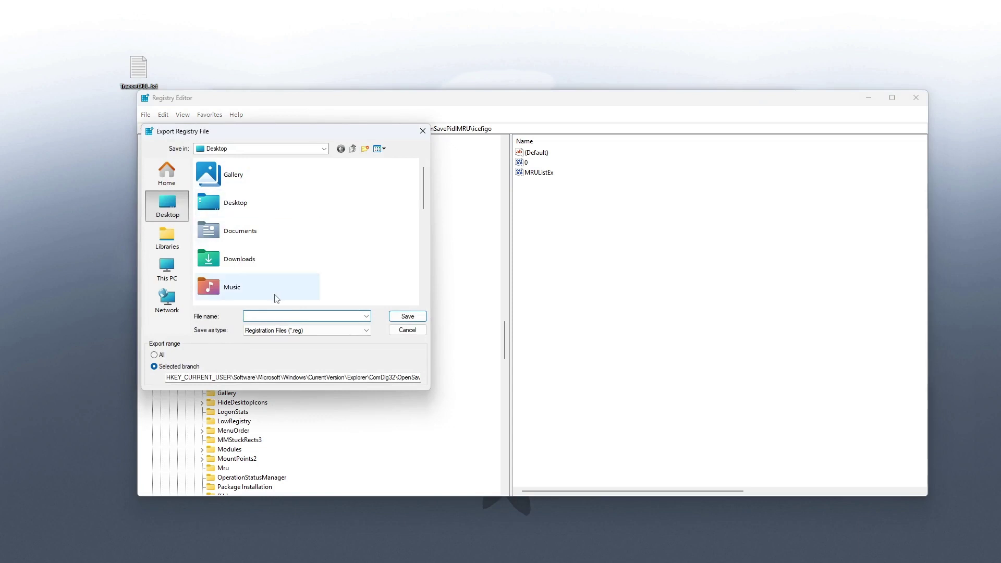
{"action": "type", "text": "I"}
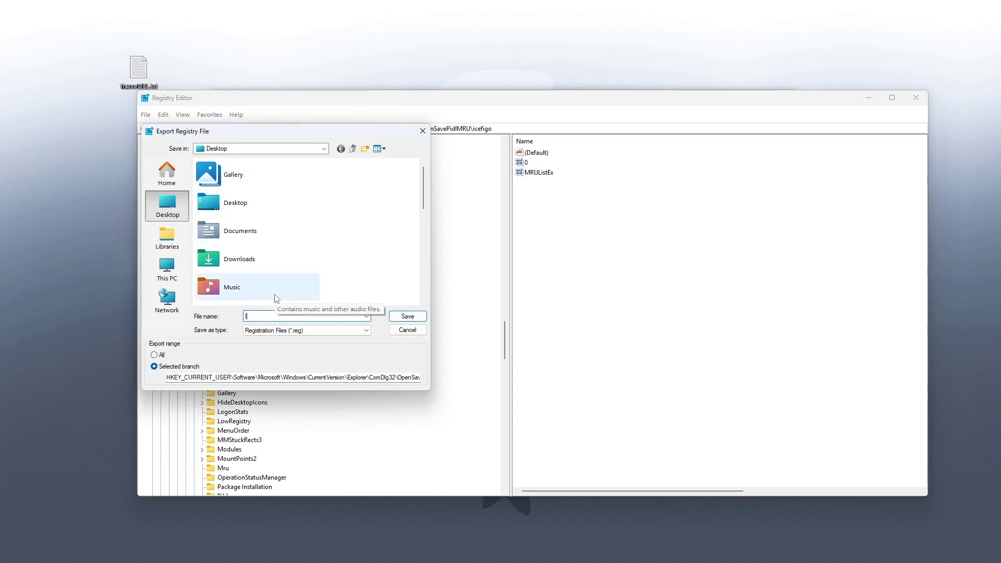
{"action": "type", "text": "ce"}
{"action": "type", "text": "Tracce"}
{"action": "left_click", "coordinate": [315, 330]}
{"action": "left_click", "coordinate": [299, 347]}
{"action": "left_click", "coordinate": [300, 332]}
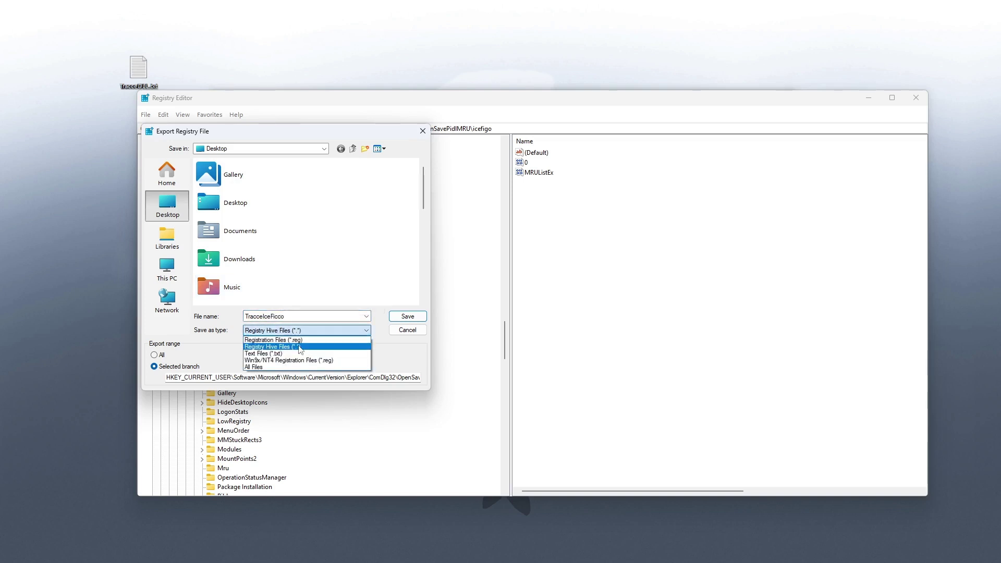
{"action": "left_click", "coordinate": [299, 354]}
{"action": "left_click", "coordinate": [417, 317]}
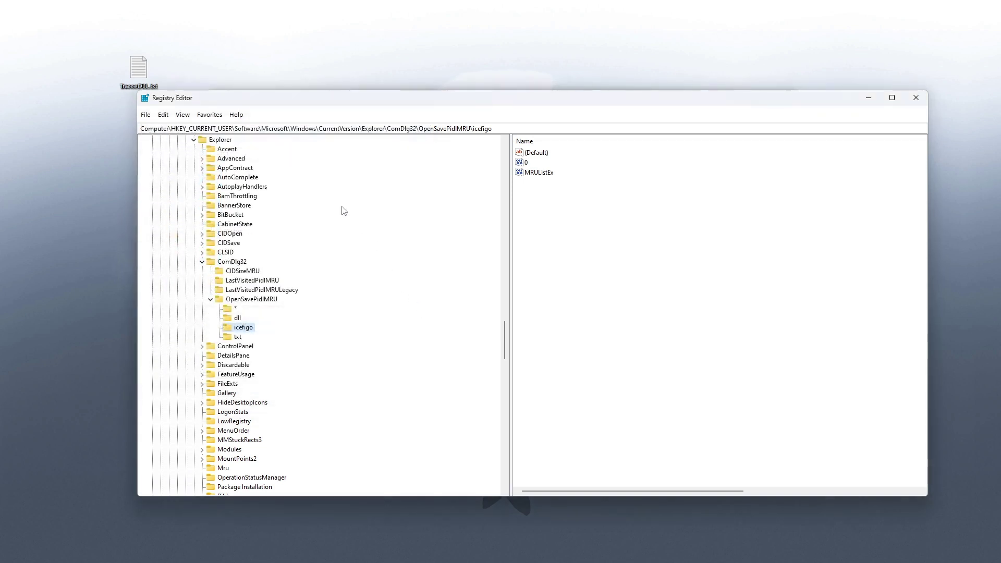
Open TracceIceFicco.txt in a maximized window and examine its Last Write Time and the file name in the value 0 data.
{"action": "double_click", "coordinate": [19, 18]}
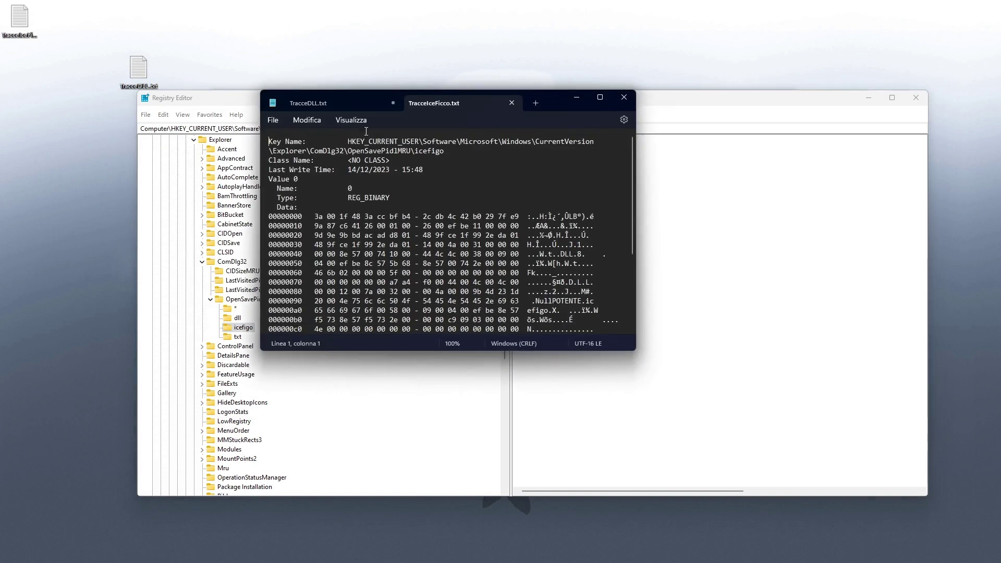
{"action": "double_click", "coordinate": [547, 104]}
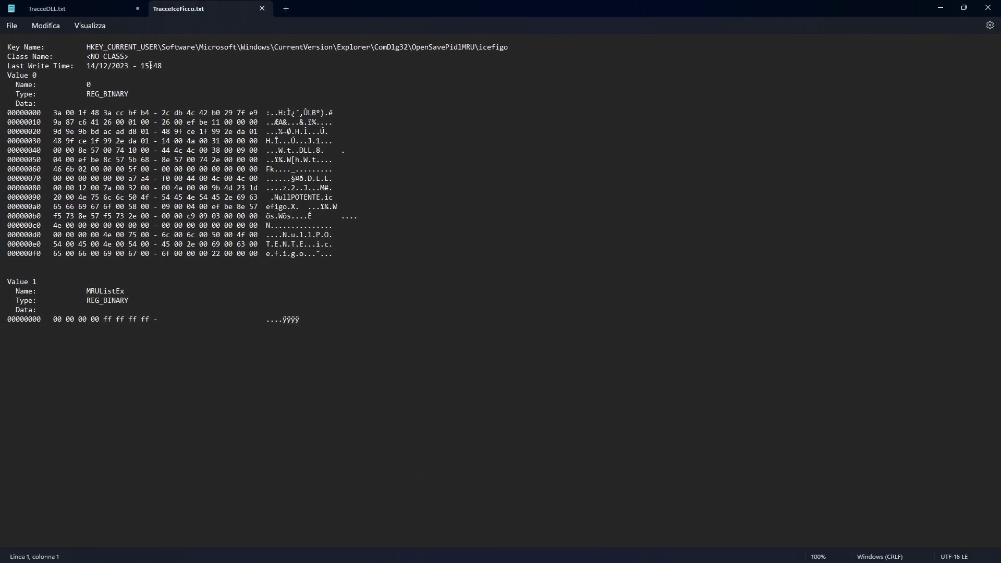
{"action": "left_click_drag", "start_coordinate": [143, 66], "coordinate": [176, 70]}
{"action": "mouse_move", "coordinate": [276, 198]}
{"action": "left_mouse_down"}
{"action": "mouse_move", "coordinate": [338, 199]}
{"action": "mouse_move", "coordinate": [286, 206]}
{"action": "left_mouse_up"}
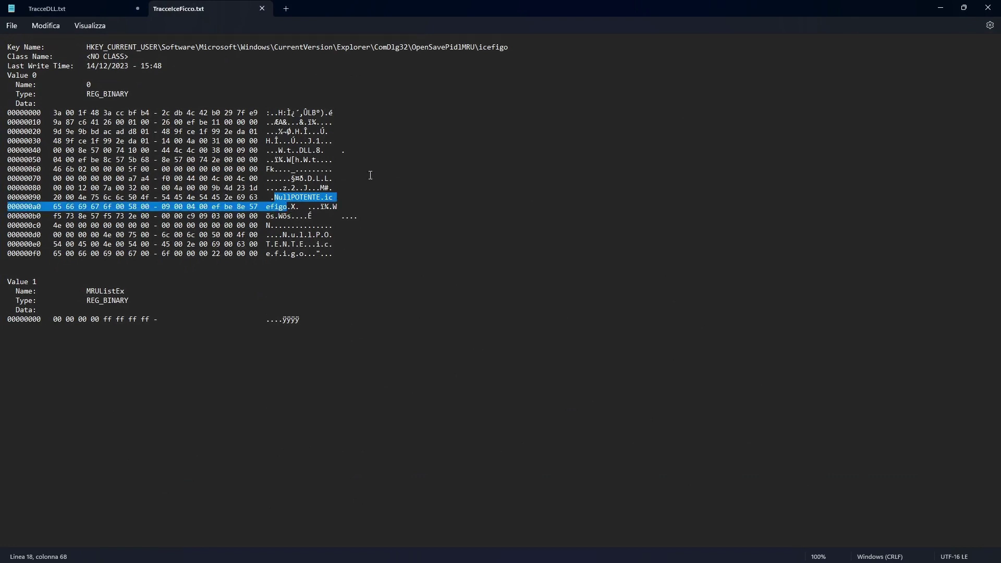
Close TracceDLL.txt without saving its changes, and permanently delete both exported trace text files from the desktop.
{"action": "left_click", "coordinate": [137, 9]}
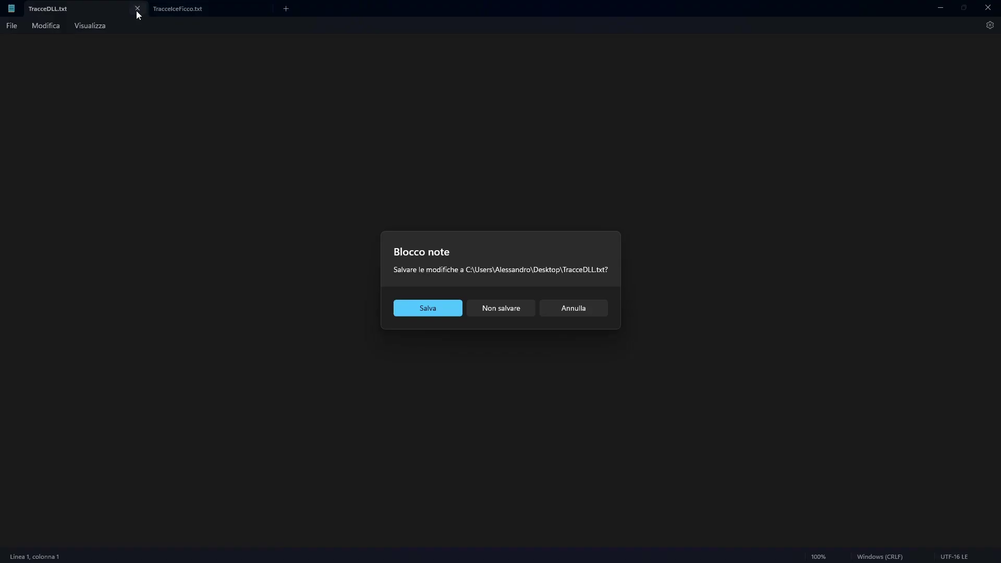
{"action": "left_click", "coordinate": [497, 306]}
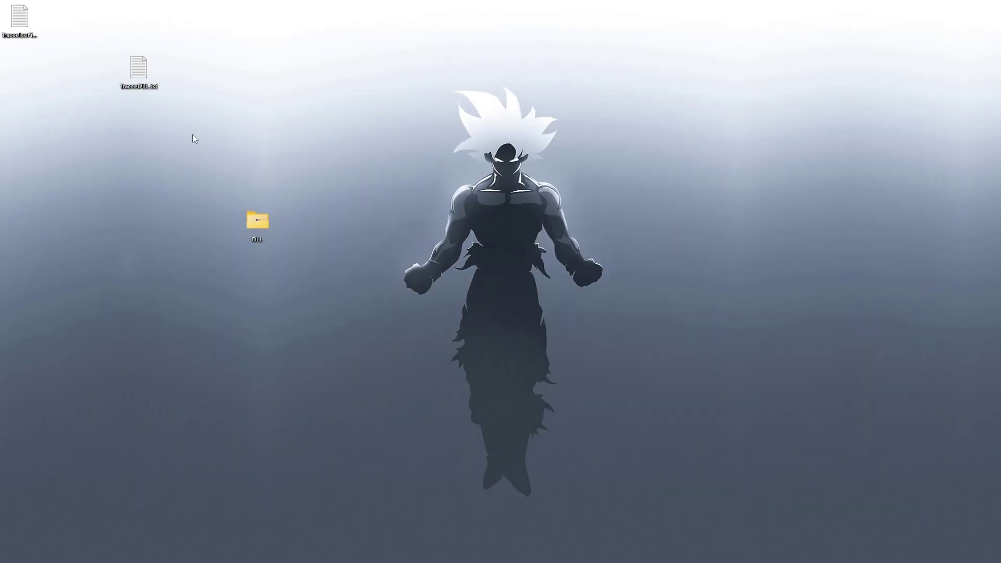
{"action": "left_click_drag", "start_coordinate": [194, 106], "coordinate": [11, 14]}
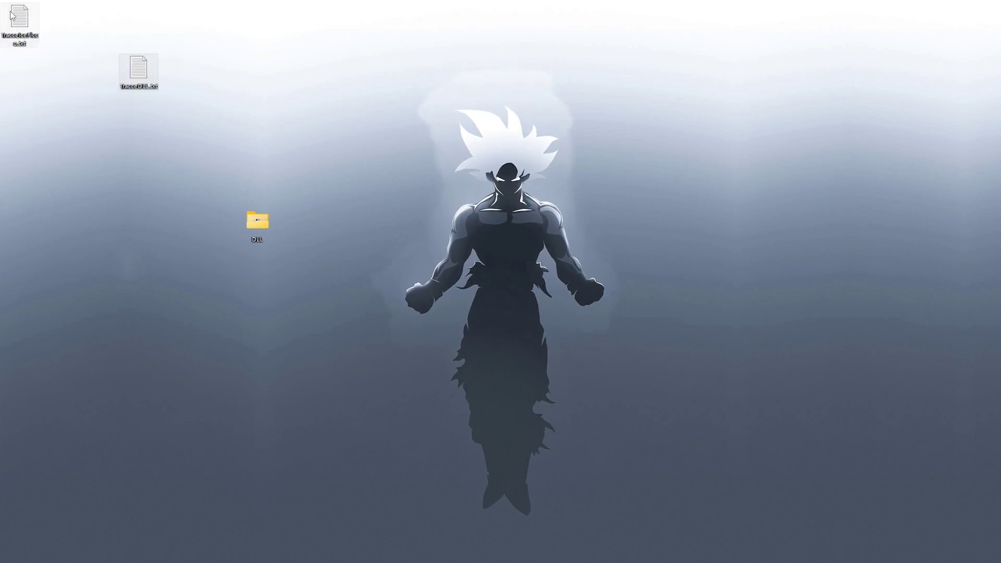
{"action": "key", "text": "shift+Delete"}
{"action": "key", "text": "Return"}
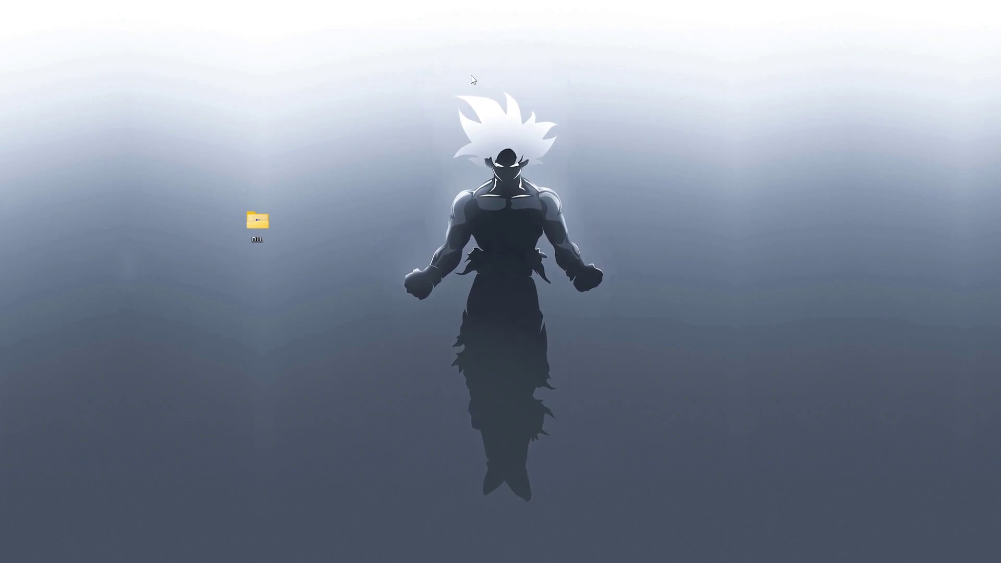
Open the DLL folder from the desktop and run LastActivityView.exe as administrator.
{"action": "left_click_drag", "start_coordinate": [409, 106], "coordinate": [634, 424]}
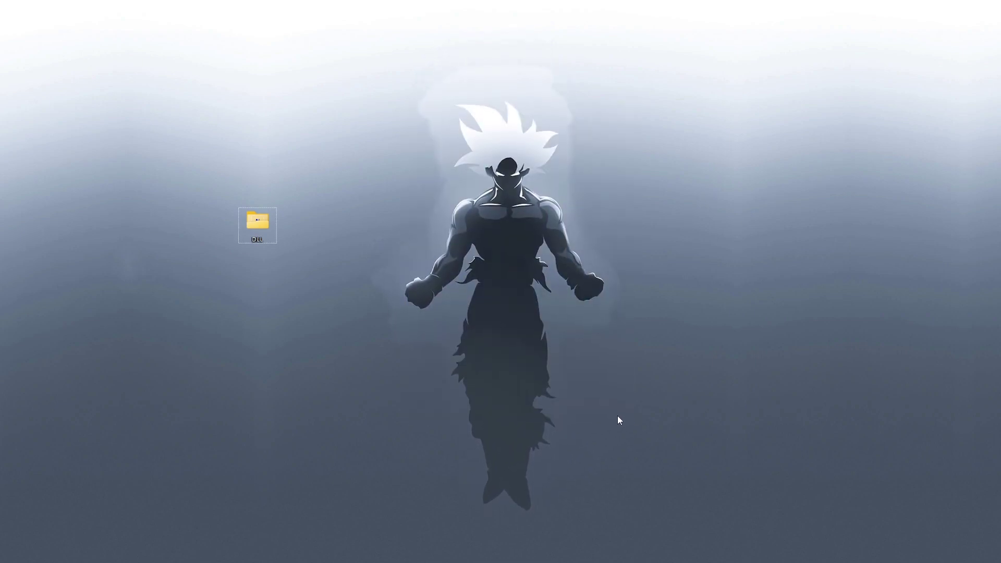
{"action": "double_click", "coordinate": [261, 224]}
{"action": "left_click", "coordinate": [375, 207]}
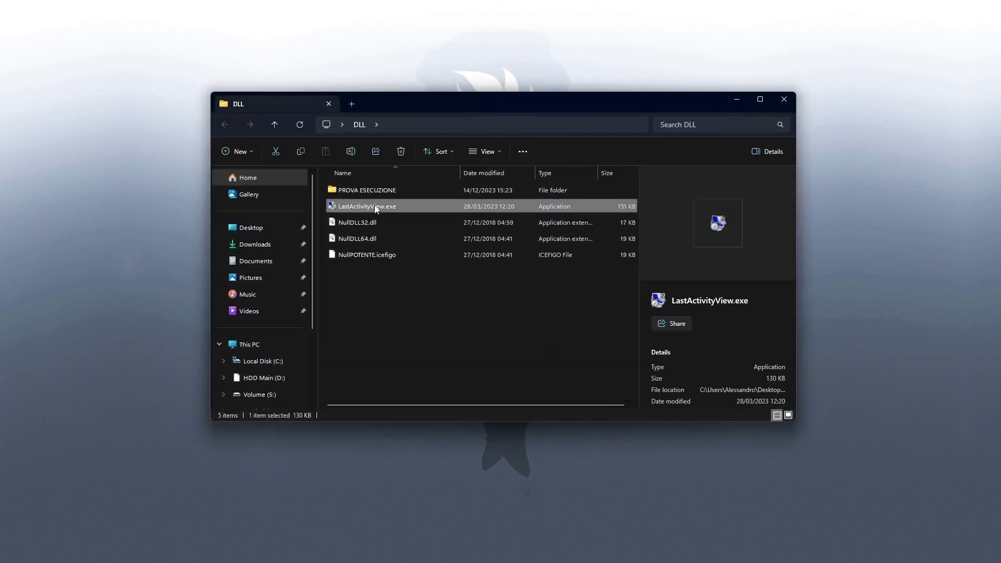
{"action": "right_click", "coordinate": [411, 214]}
{"action": "left_click", "coordinate": [443, 271]}
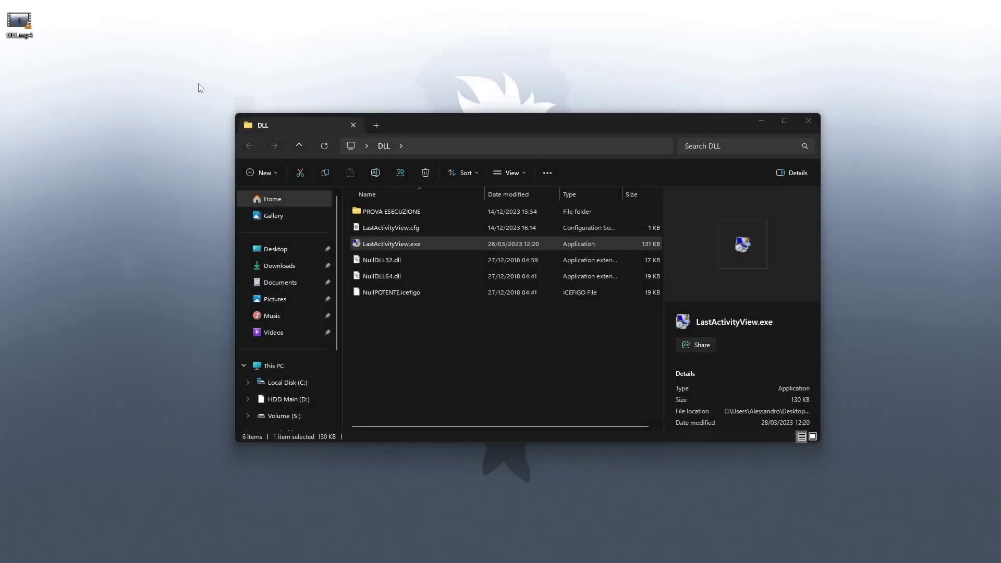
{"action": "mouse_move", "coordinate": [198, 83]}
{"action": "left_mouse_down"}
{"action": "mouse_move", "coordinate": [374, 222]}
{"action": "mouse_move", "coordinate": [849, 465]}
{"action": "mouse_move", "coordinate": [201, 97]}
{"action": "left_mouse_up"}
{"action": "left_click_drag", "start_coordinate": [201, 97], "coordinate": [839, 464]}
{"action": "left_click_drag", "start_coordinate": [839, 464], "coordinate": [207, 98]}
{"action": "left_click_drag", "start_coordinate": [208, 98], "coordinate": [840, 471]}
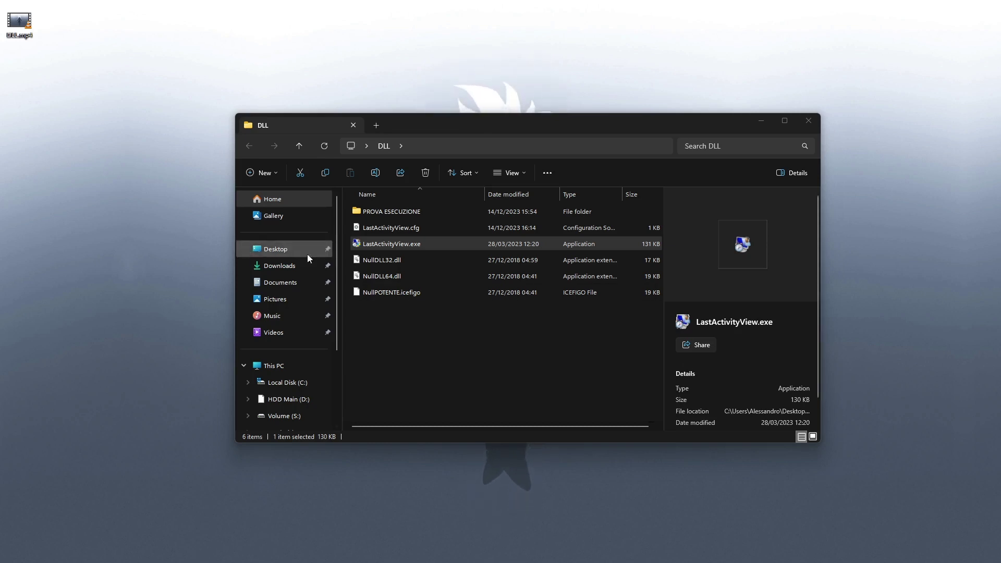
Launch LastActivityView.exe from the open DLL folder with administrator rights.
{"action": "left_click", "coordinate": [378, 247]}
{"action": "right_click", "coordinate": [379, 247]}
{"action": "left_click", "coordinate": [427, 313]}
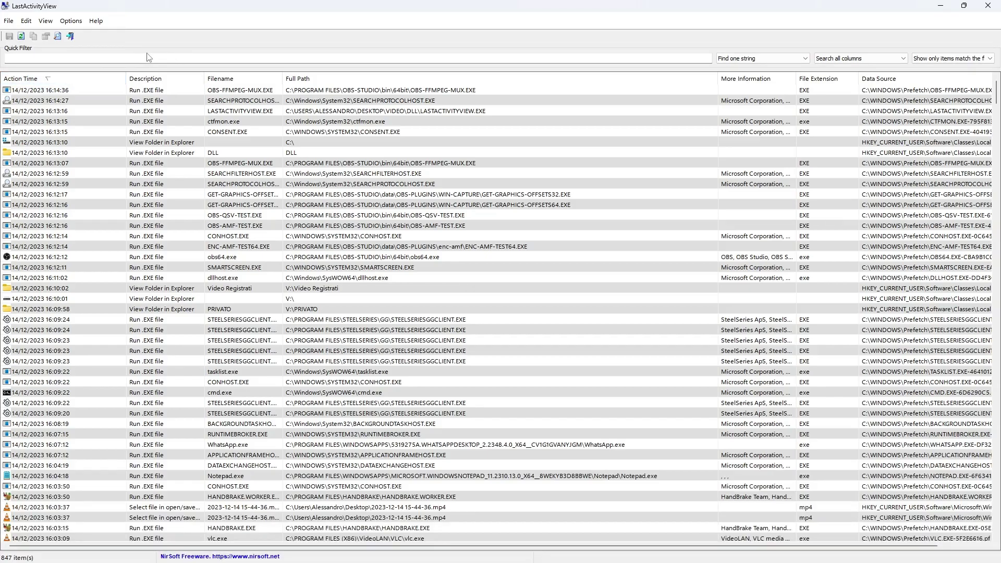
Examine the activity log entries for NullPOTENTE.icefigo and NullDLL64.dll, widening the More Information column.
{"action": "scroll", "coordinate": [70, 223], "scroll_direction": "down", "scroll_amount": 20}
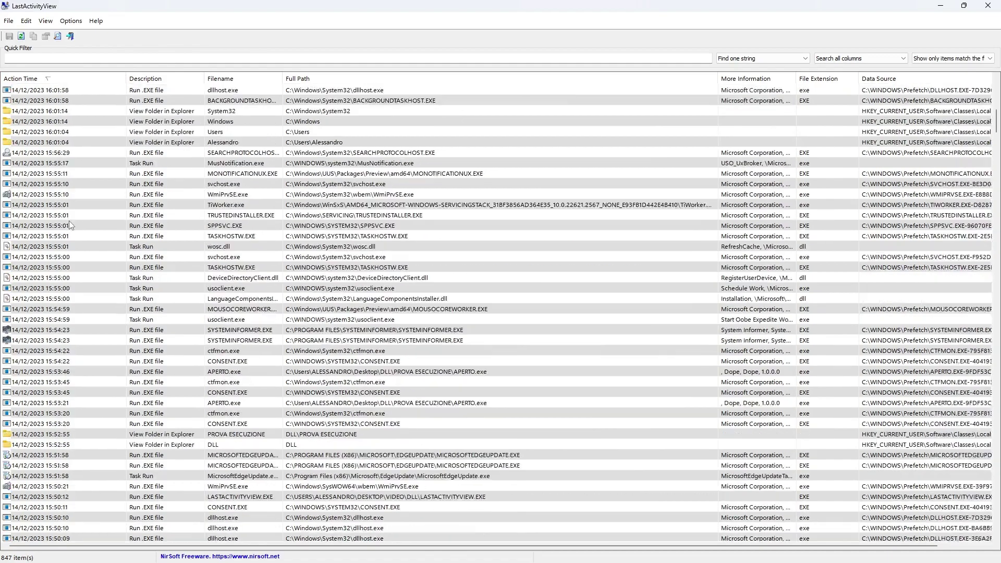
{"action": "scroll", "coordinate": [70, 224], "scroll_direction": "down", "scroll_amount": 4}
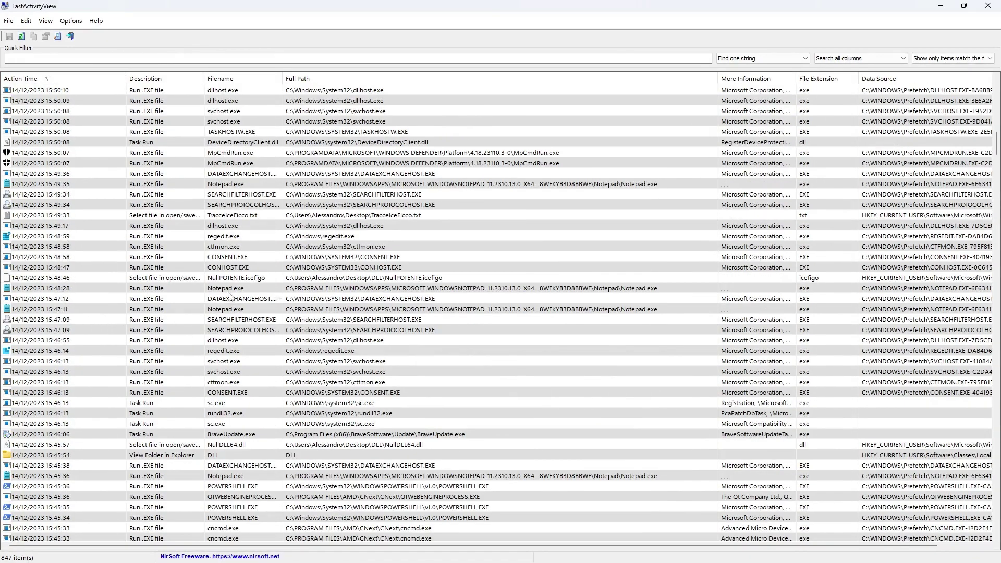
{"action": "left_click", "coordinate": [732, 280]}
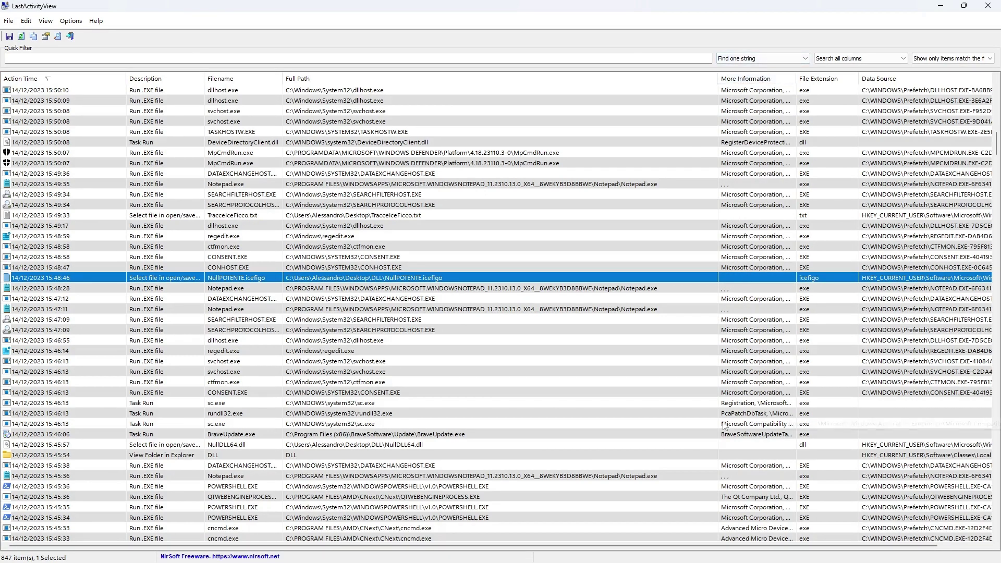
{"action": "left_click", "coordinate": [732, 447]}
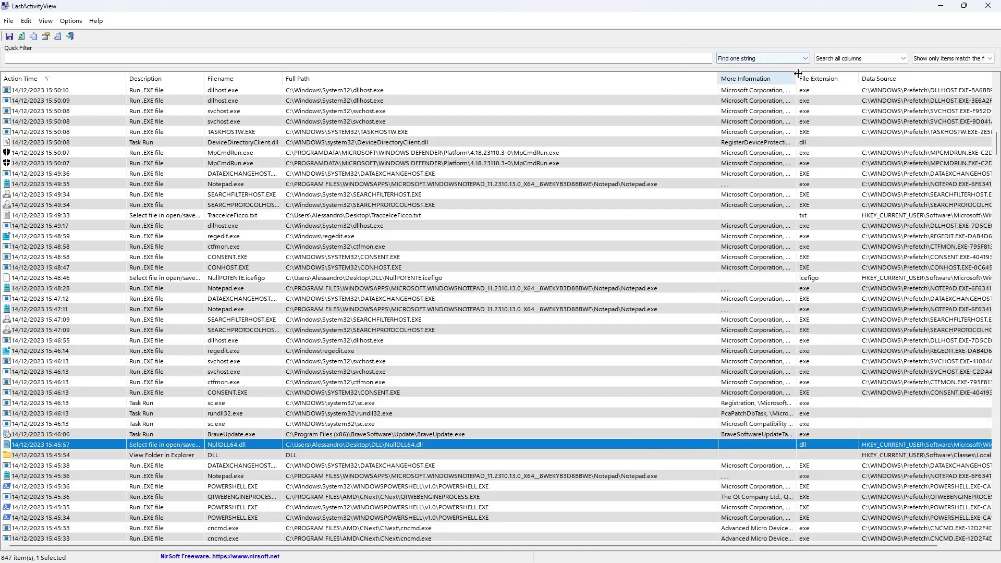
{"action": "left_click_drag", "start_coordinate": [796, 78], "coordinate": [826, 78]}
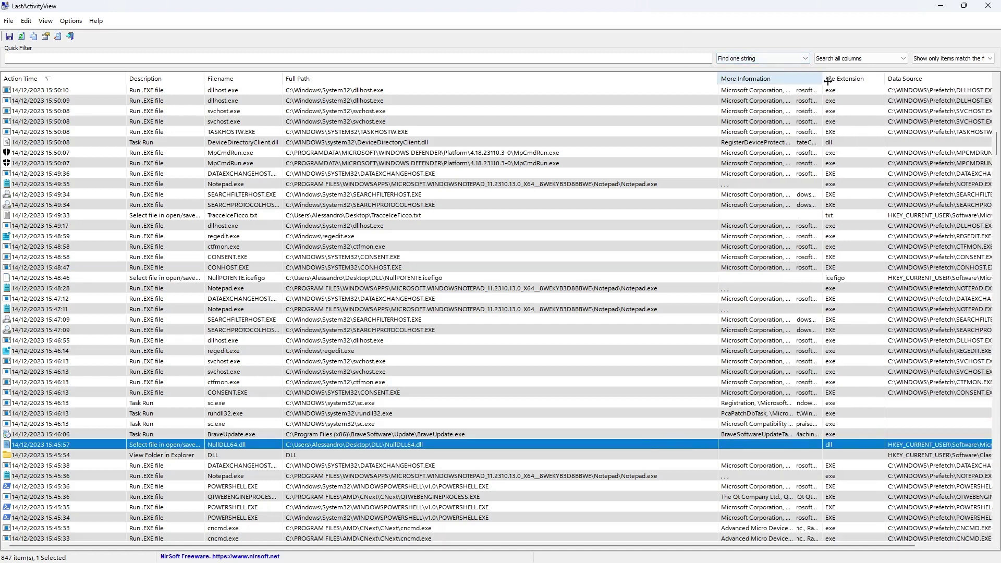
{"action": "left_click", "coordinate": [744, 451]}
{"action": "left_click", "coordinate": [765, 445]}
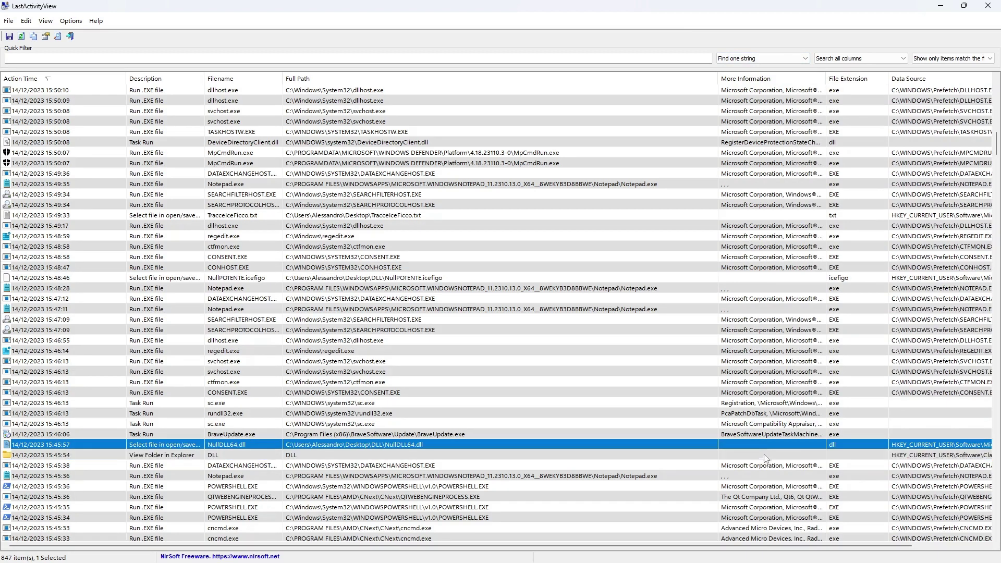
Compare the activity log entries for NullDLL64.dll and NullPOTENTE.icefigo.
{"action": "left_click", "coordinate": [766, 455]}
{"action": "left_click", "coordinate": [765, 445]}
{"action": "left_click", "coordinate": [765, 453]}
{"action": "left_click", "coordinate": [765, 447]}
{"action": "left_click", "coordinate": [412, 278]}
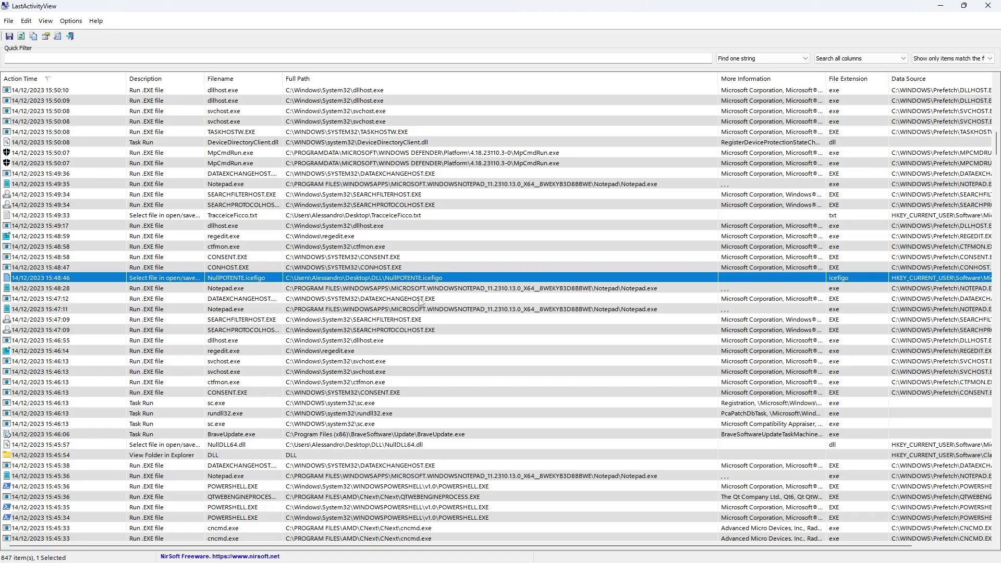
{"action": "left_click", "coordinate": [417, 446]}
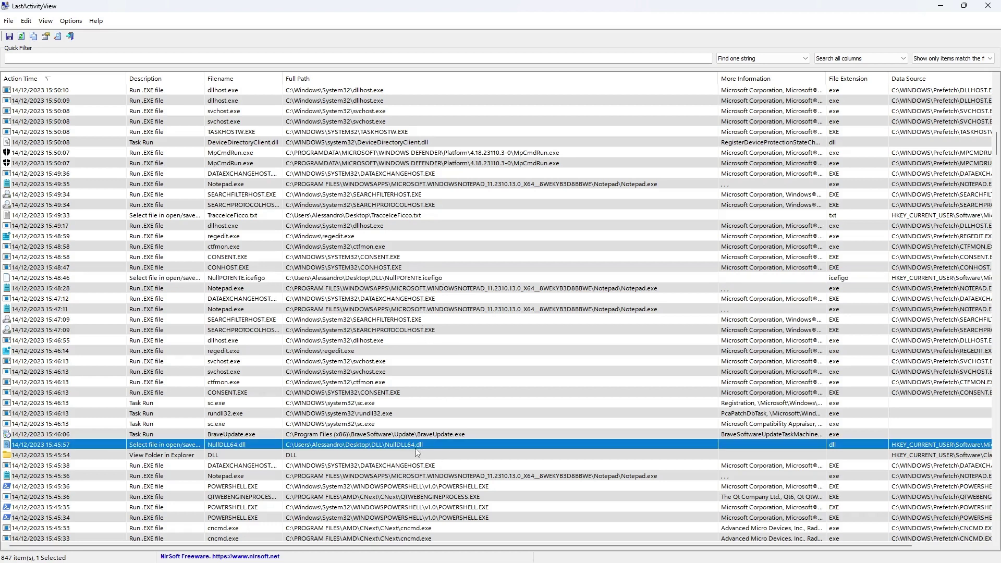
{"action": "left_click", "coordinate": [438, 277]}
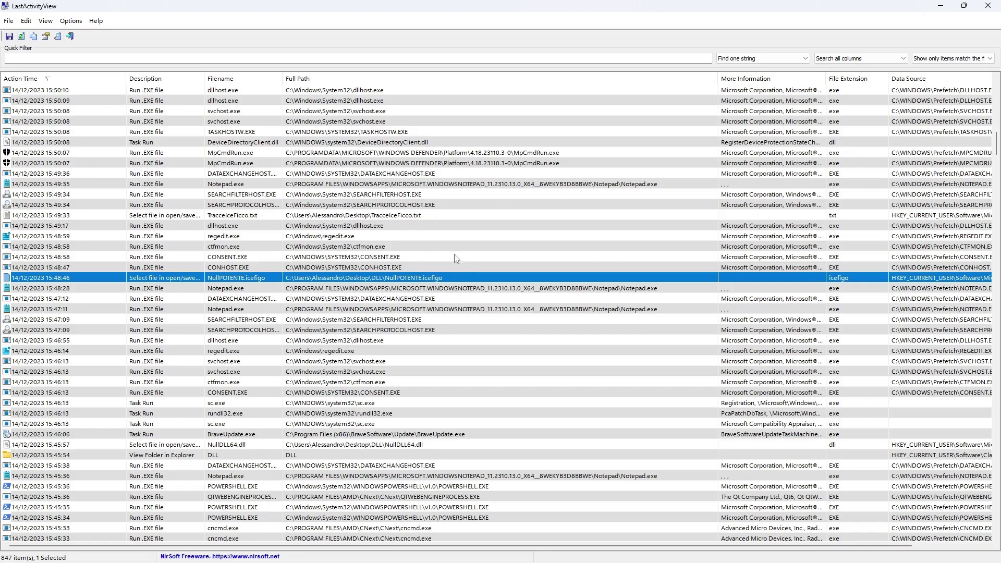
Restore the LastActivityView window to its smaller size and close it.
{"action": "left_click_drag", "start_coordinate": [625, 6], "coordinate": [572, 206]}
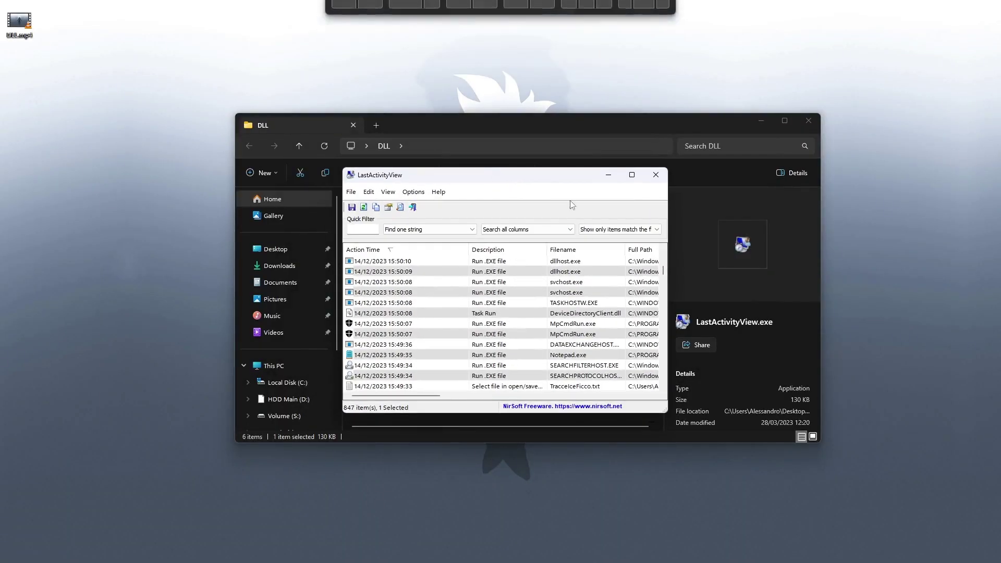
{"action": "left_click_drag", "start_coordinate": [468, 178], "coordinate": [504, 178]}
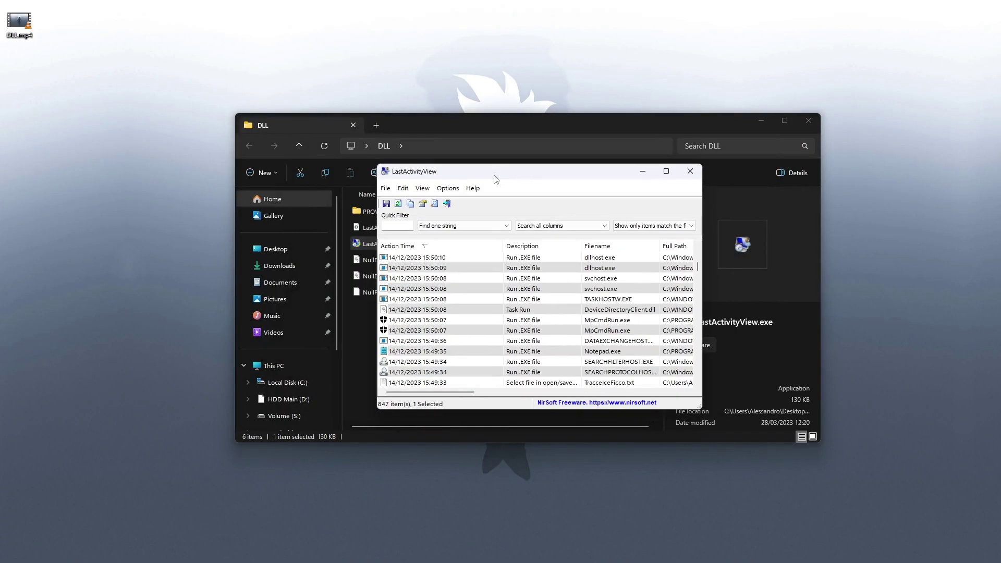
{"action": "left_click", "coordinate": [698, 176]}
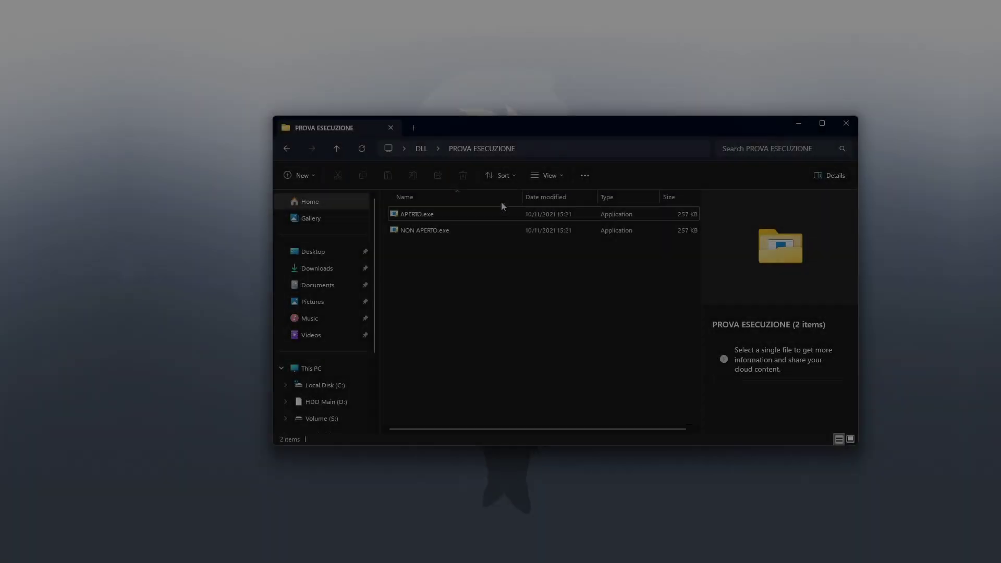
Run APERTO.exe from the PROVA ESECUZIONE folder and close the program it launches.
{"action": "double_click", "coordinate": [474, 218]}
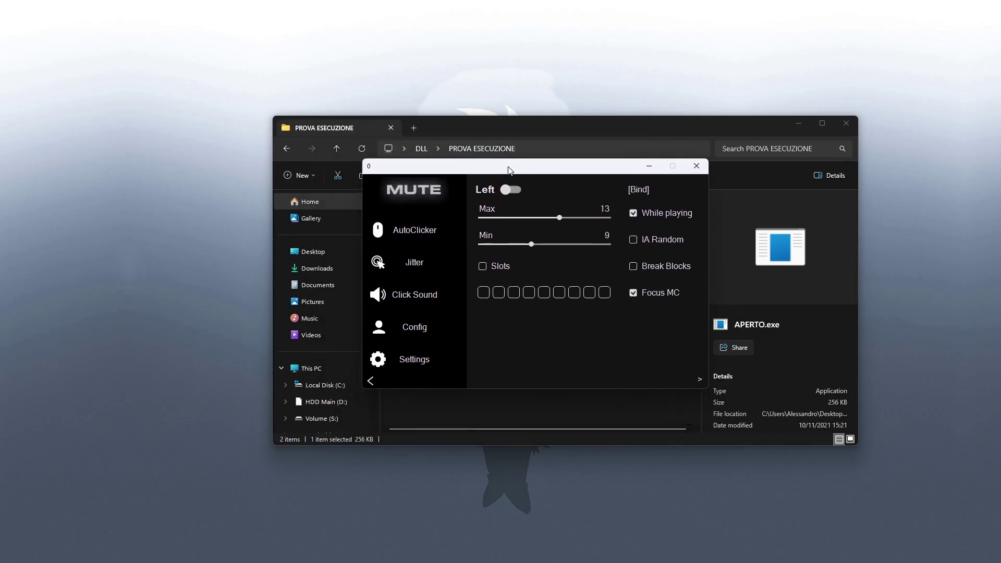
{"action": "left_click_drag", "start_coordinate": [510, 170], "coordinate": [491, 307]}
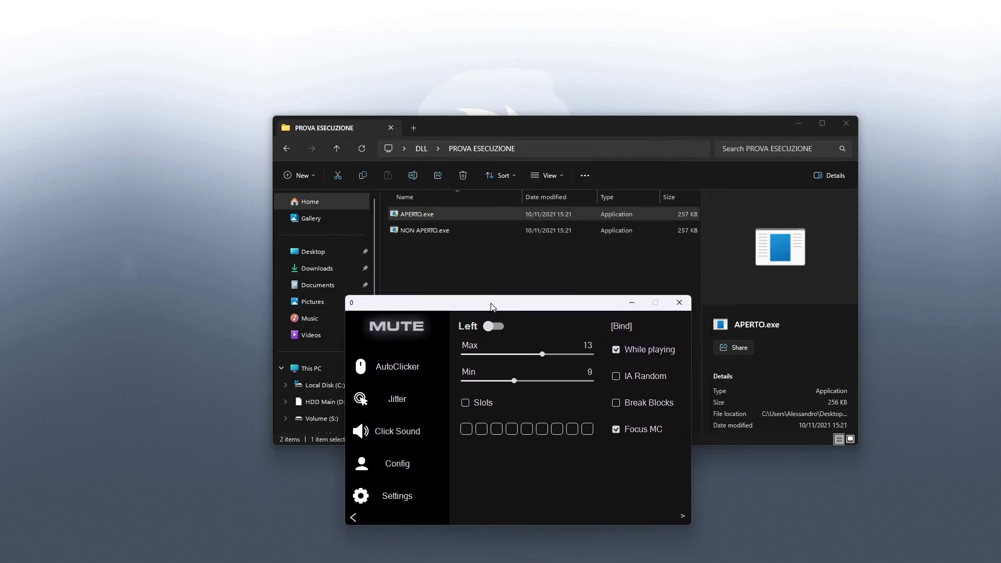
{"action": "left_click", "coordinate": [678, 305]}
Move NON APERTO.exe to the desktop and back into PROVA ESECUZIONE without running it, and close the folder window.
{"action": "left_click", "coordinate": [416, 229]}
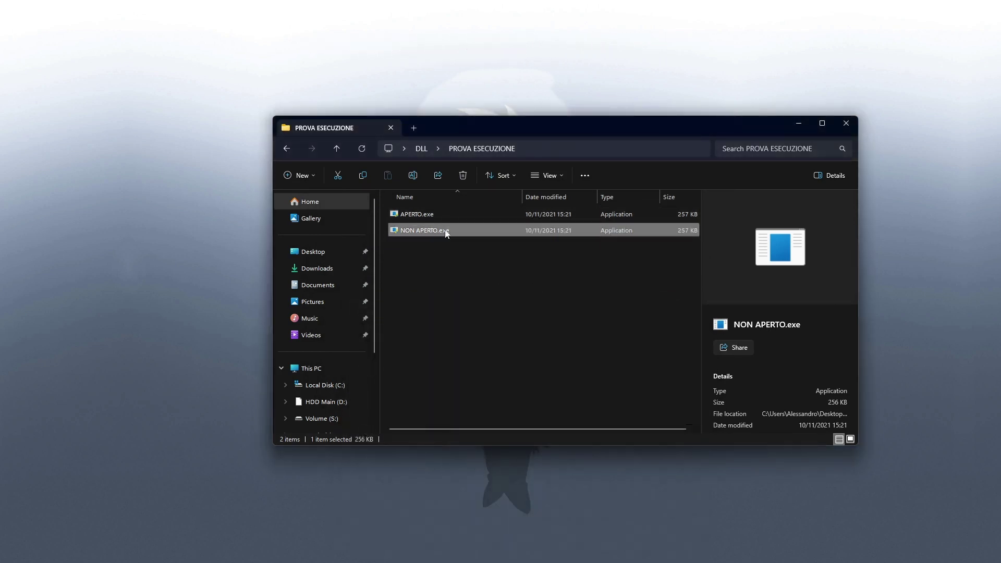
{"action": "left_click_drag", "start_coordinate": [425, 230], "coordinate": [207, 187]}
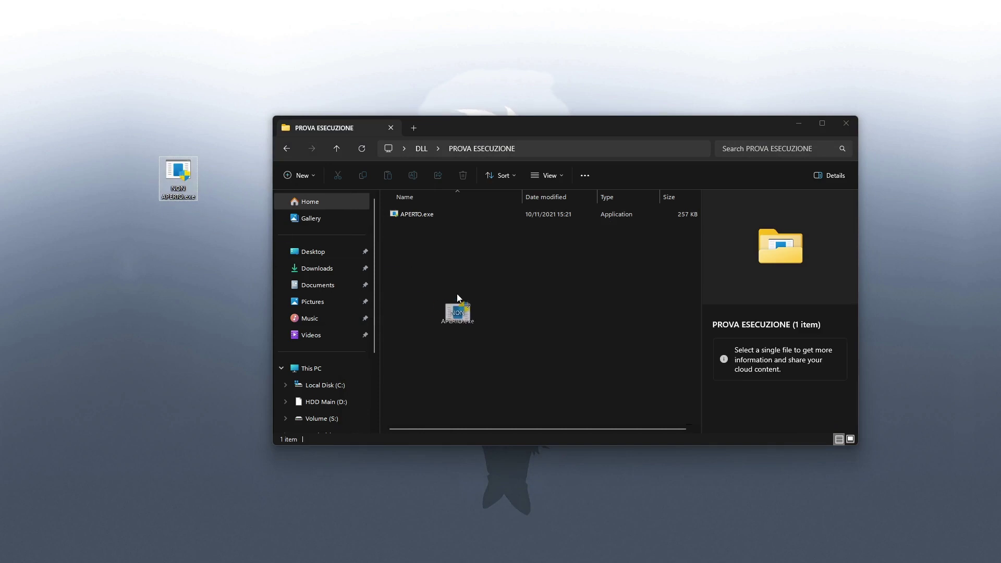
{"action": "left_click_drag", "start_coordinate": [458, 294], "coordinate": [431, 244]}
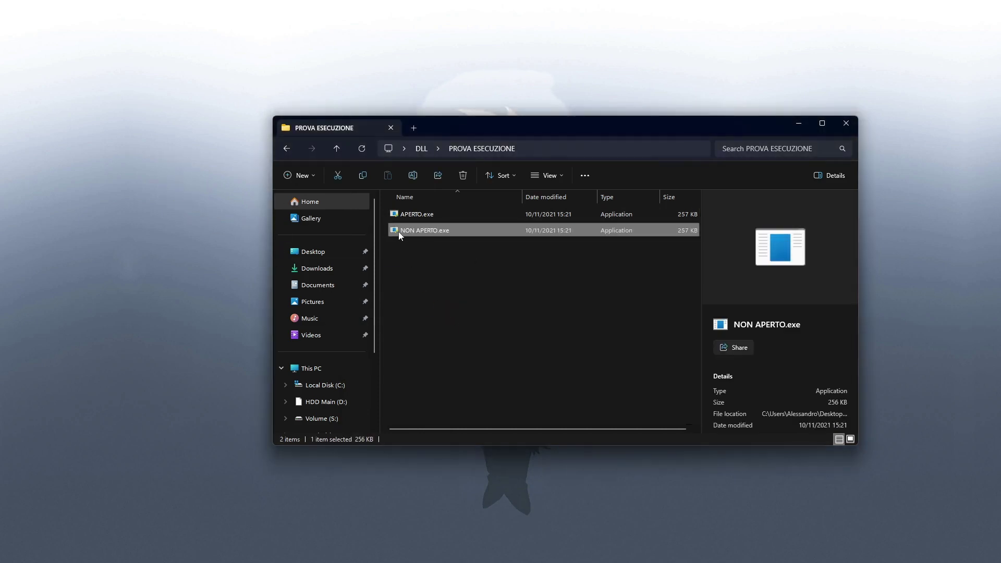
{"action": "mouse_move", "coordinate": [451, 230]}
{"action": "left_click", "coordinate": [525, 300]}
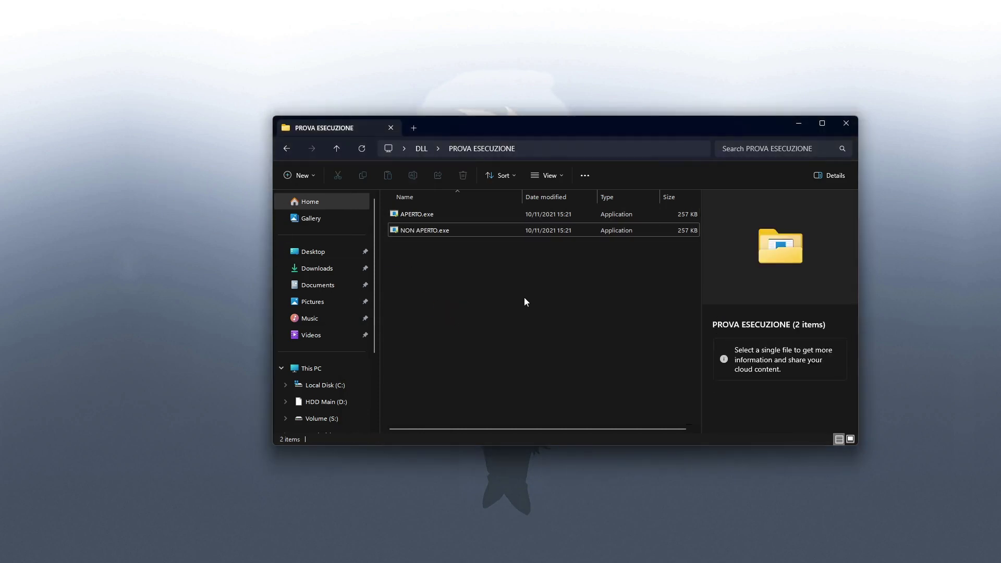
{"action": "left_click", "coordinate": [836, 125]}
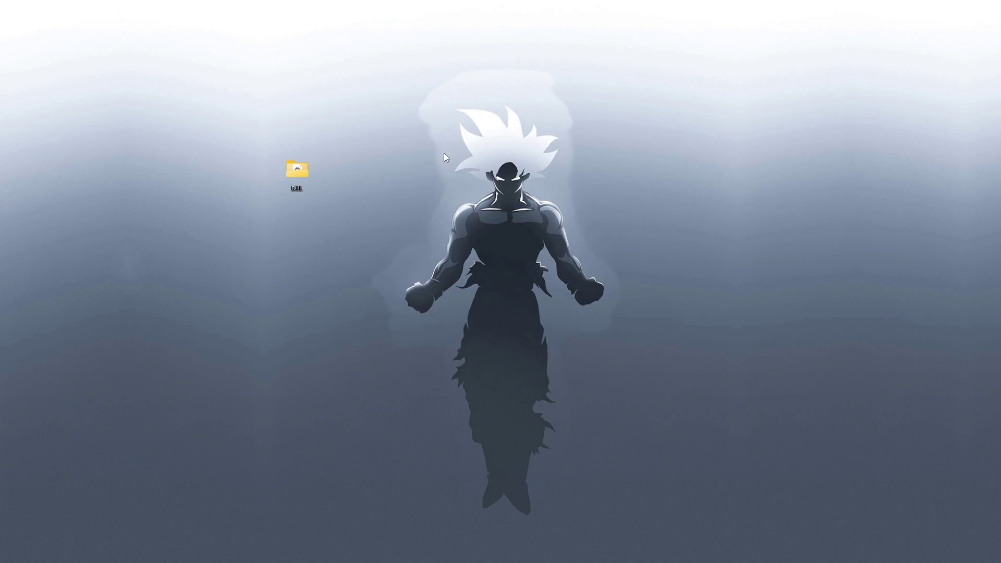
Find System Informer through the Windows search and run it as administrator.
{"action": "key", "text": "super"}
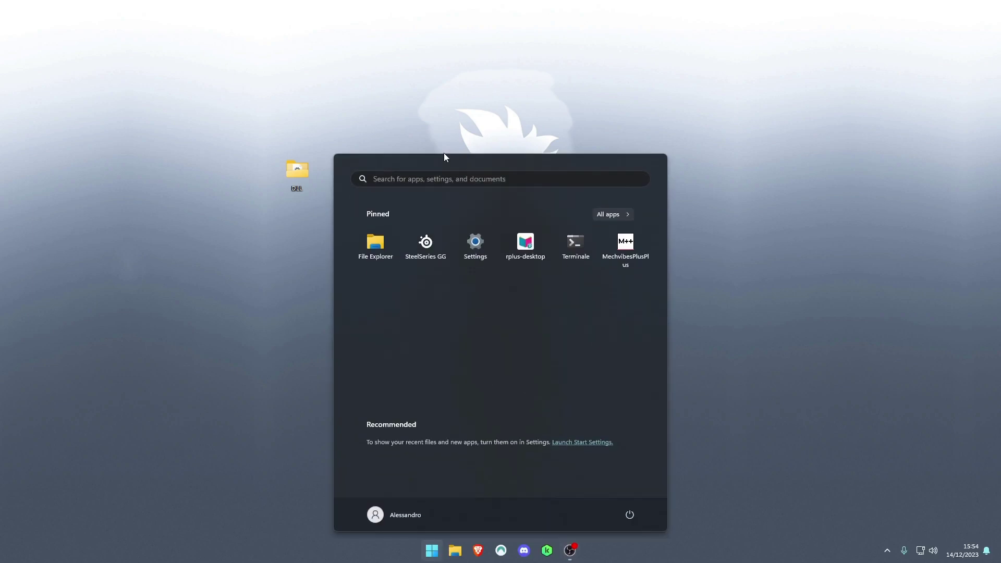
{"action": "type", "text": "yste"}
{"action": "key", "text": "BackSpace"}
{"action": "key", "text": "BackSpace"}
{"action": "key", "text": "BackSpace"}
{"action": "key", "text": "BackSpace"}
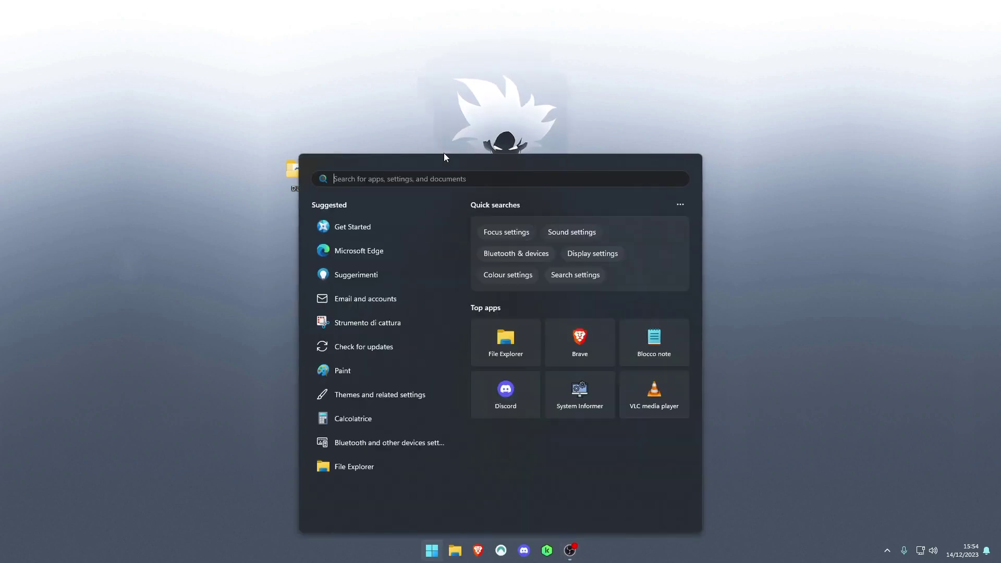
{"action": "type", "text": "system Informer"}
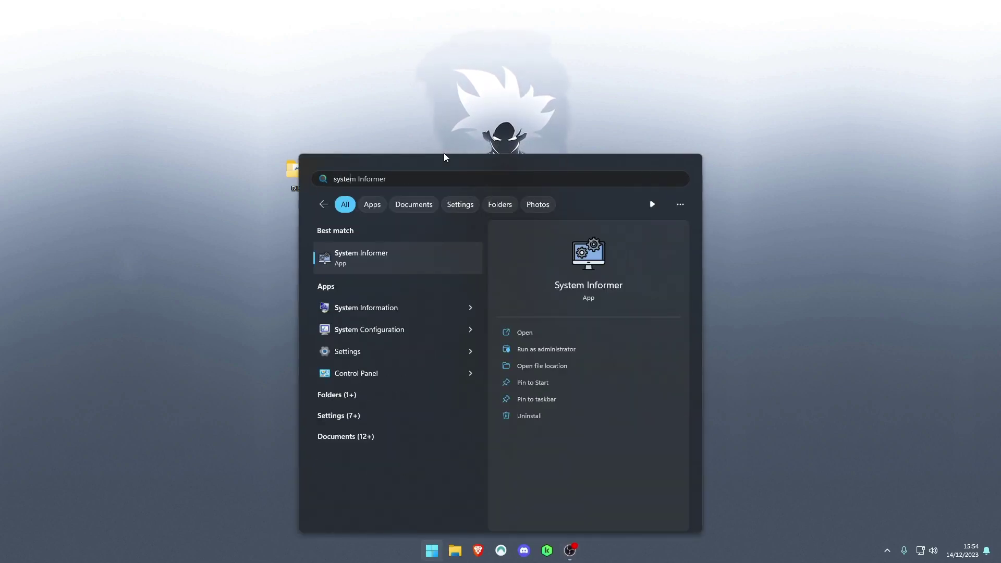
{"action": "left_click", "coordinate": [550, 349]}
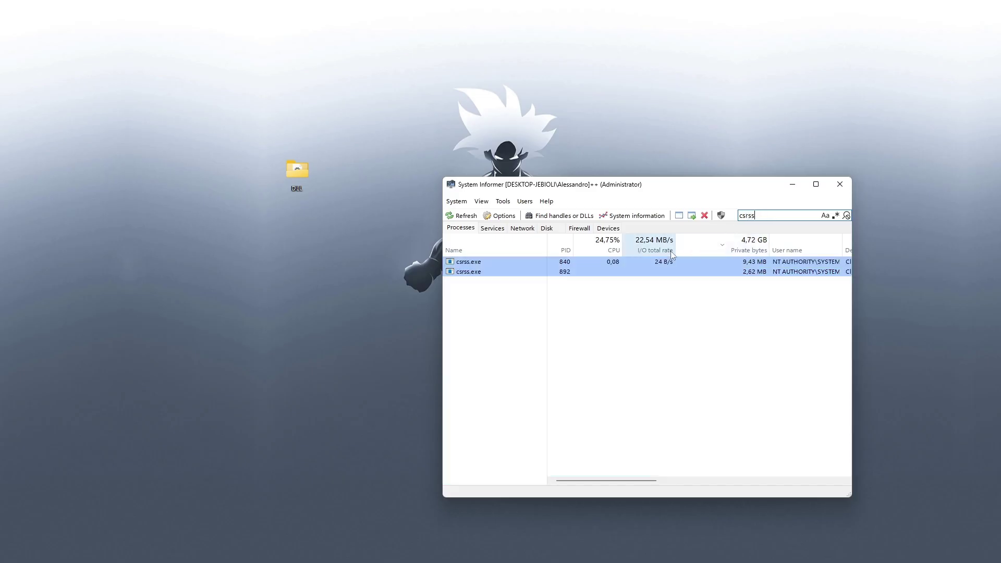
Open the properties of csrss.exe (PID 892) and search its private memory for strings of minimum length 4, including Extended Unicode.
{"action": "left_click_drag", "start_coordinate": [730, 185], "coordinate": [596, 169]}
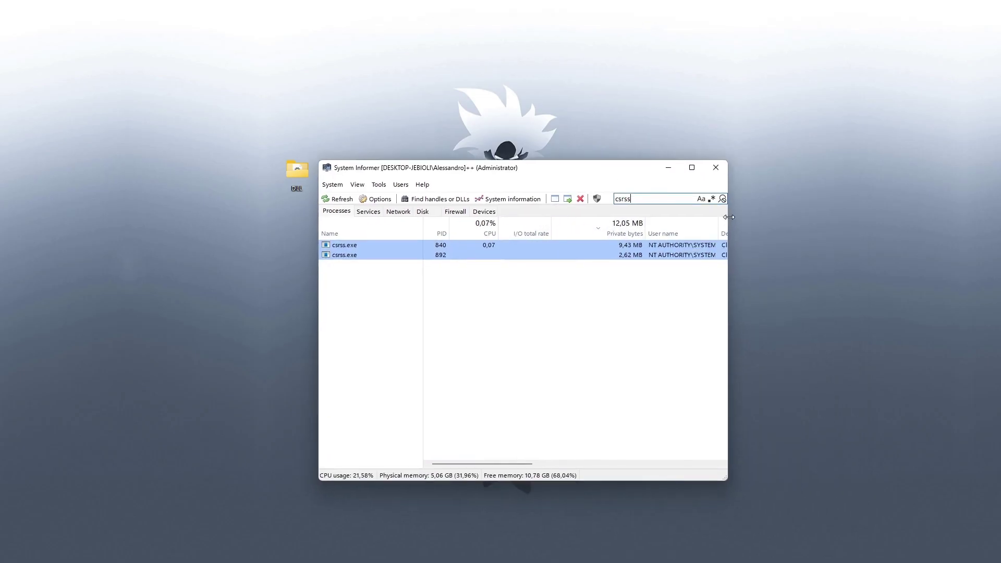
{"action": "left_click_drag", "start_coordinate": [729, 217], "coordinate": [848, 217]}
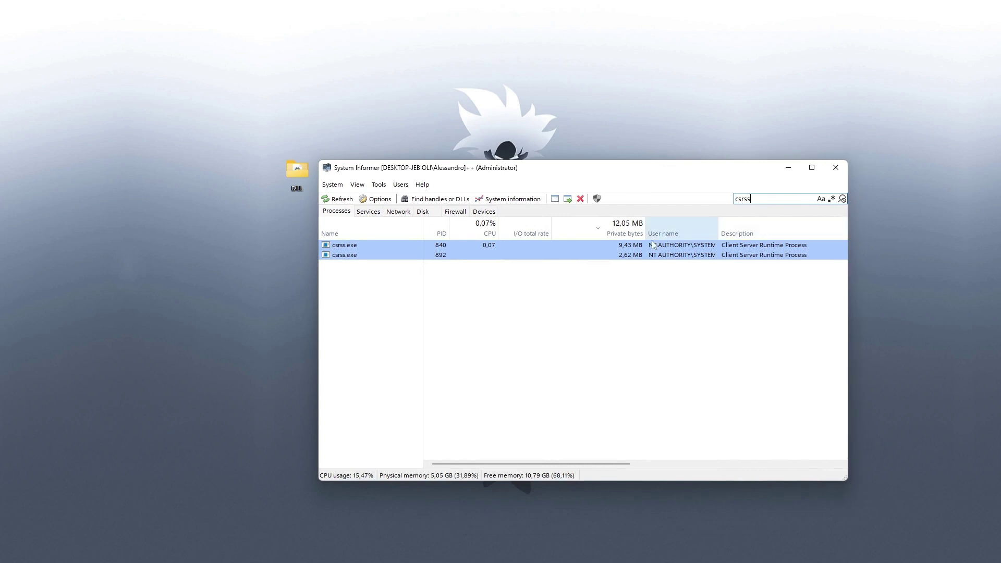
{"action": "double_click", "coordinate": [623, 256]}
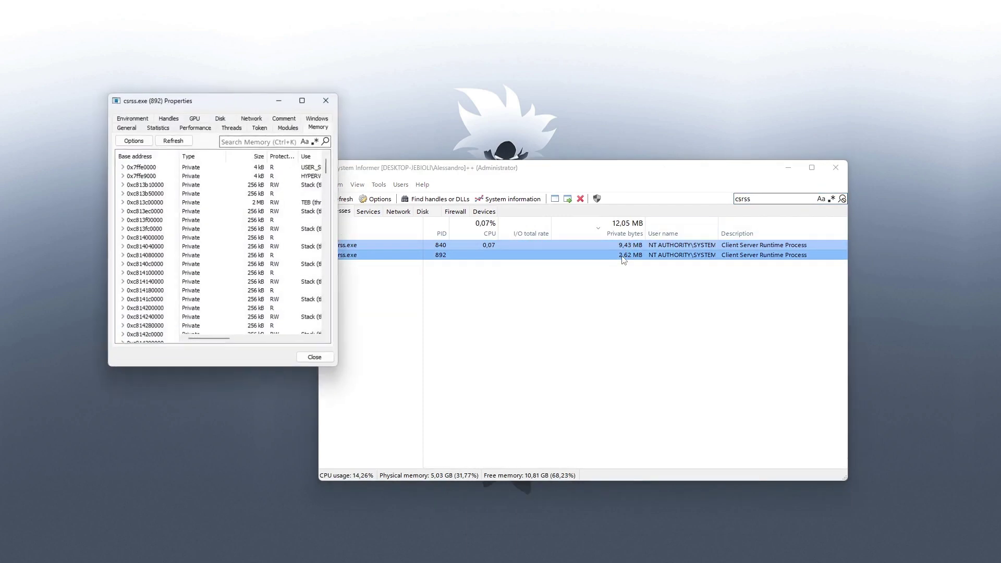
{"action": "left_click", "coordinate": [134, 140]}
{"action": "left_click", "coordinate": [169, 293]}
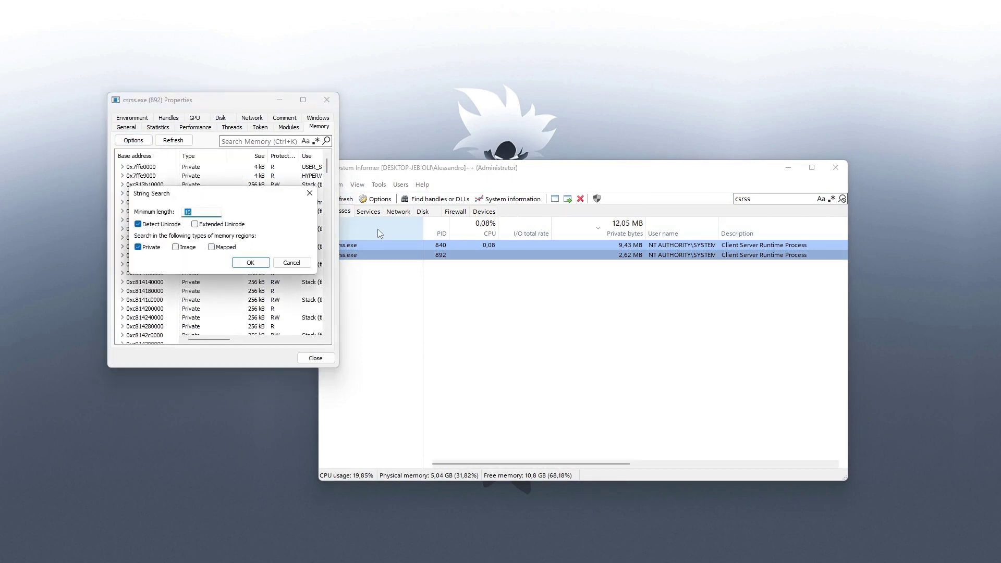
{"action": "type", "text": "4"}
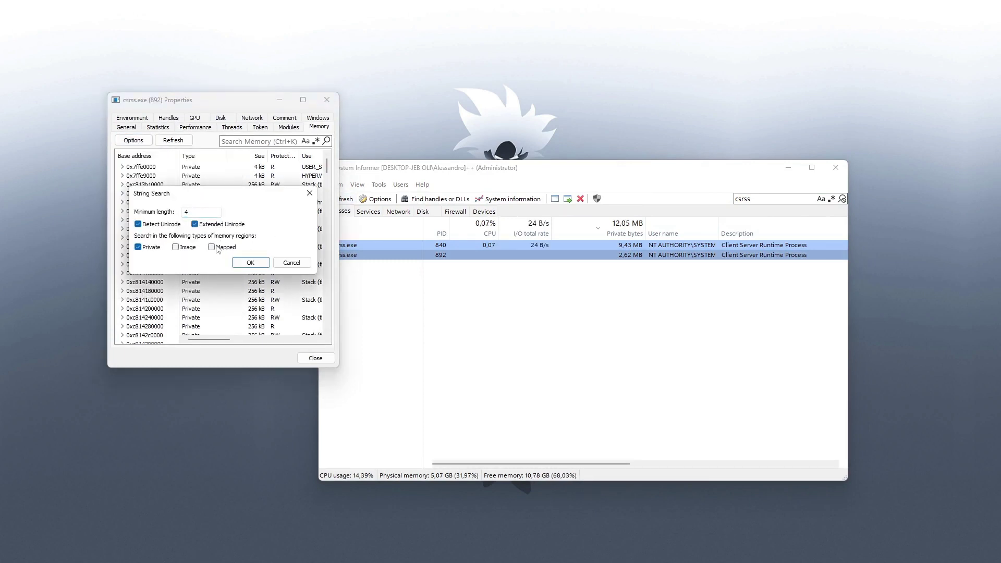
{"action": "left_click", "coordinate": [248, 262]}
Filter the csrss.exe (PID 892) string results with a case-insensitive contains filter for "Aperto".
{"action": "left_click", "coordinate": [193, 260]}
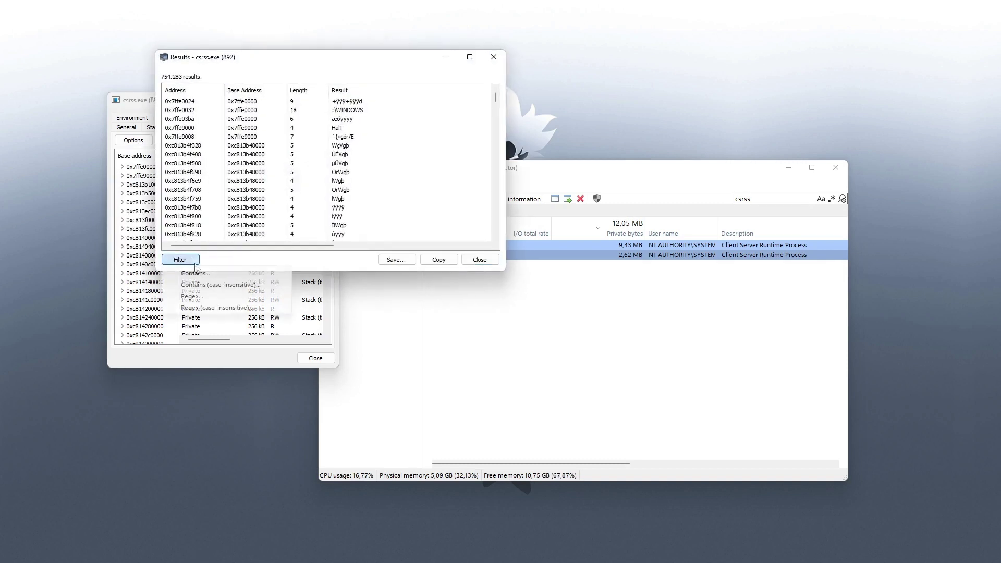
{"action": "left_click", "coordinate": [199, 291]}
{"action": "type", "text": "A"}
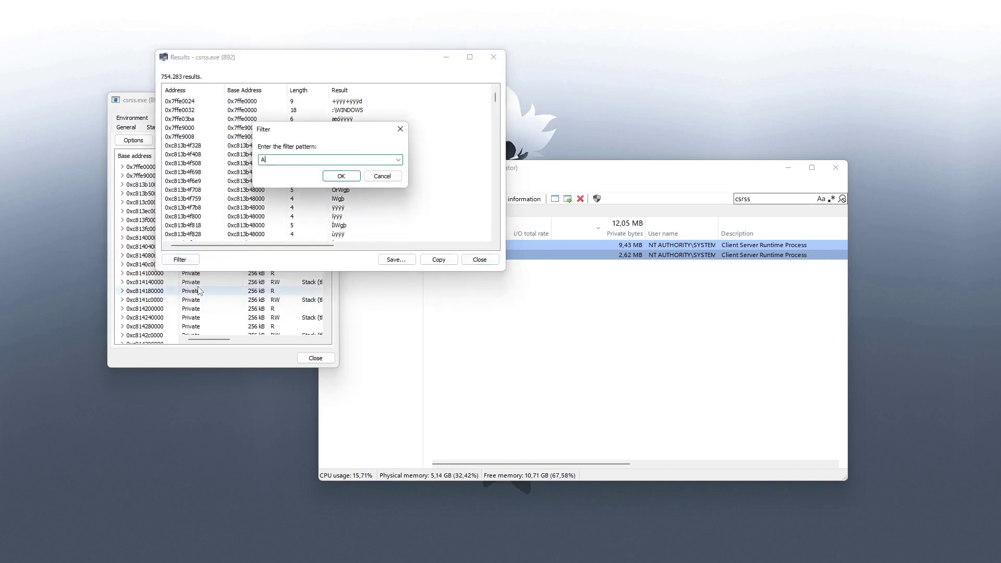
{"action": "type", "text": "perto"}
{"action": "key", "text": "Return"}
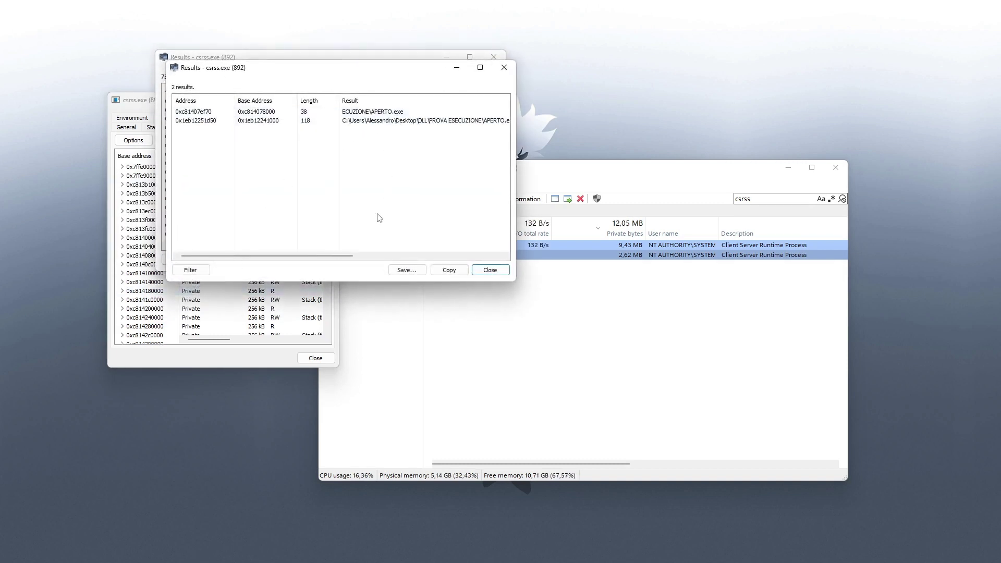
Examine the full file path in the filtered result for APERTO.exe.
{"action": "left_click_drag", "start_coordinate": [339, 256], "coordinate": [378, 256]}
{"action": "left_click", "coordinate": [419, 122]}
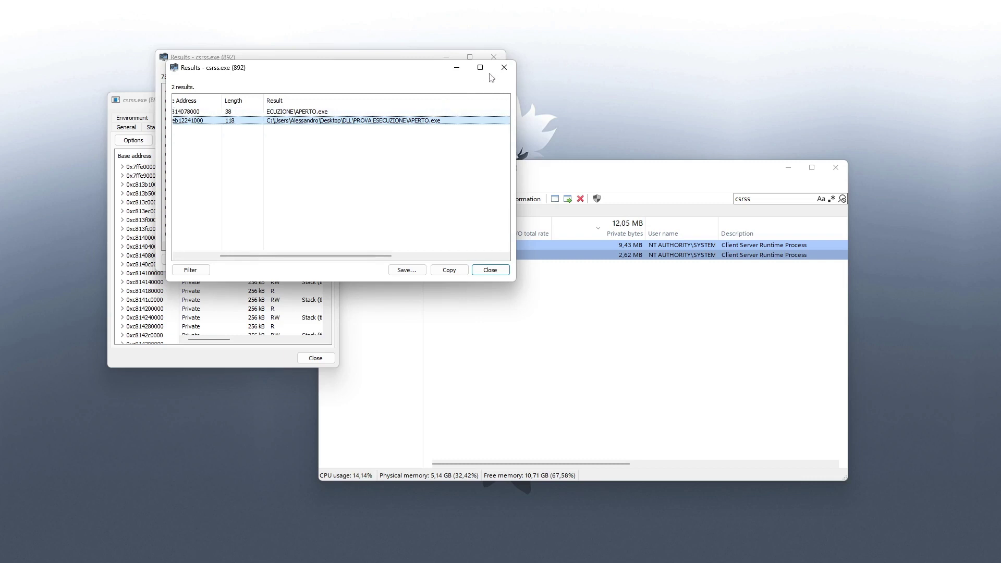
{"action": "mouse_move", "coordinate": [485, 73]}
{"action": "left_click", "coordinate": [376, 161]}
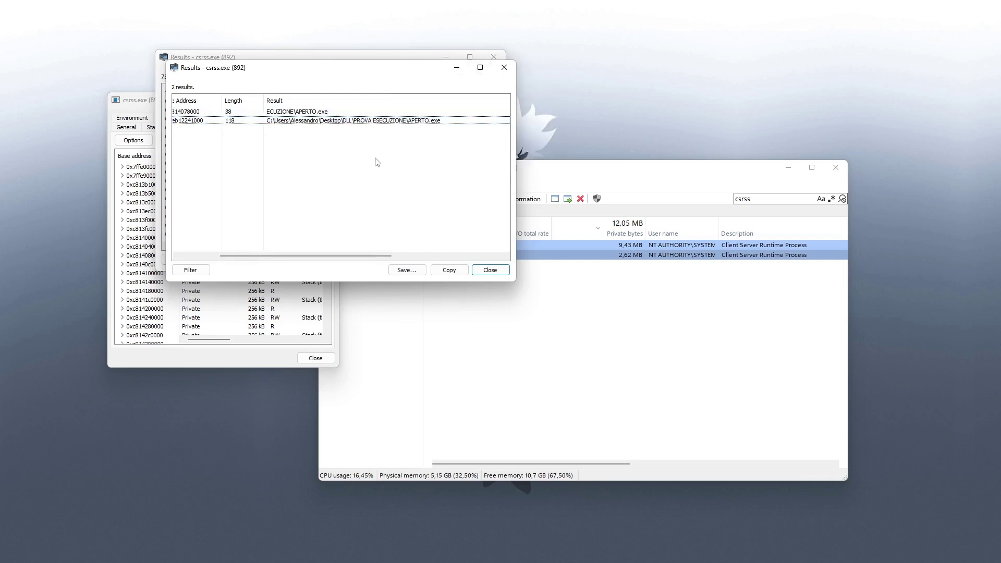
{"action": "left_click_drag", "start_coordinate": [368, 133], "coordinate": [406, 144]}
Close both string result windows and the properties of csrss.exe (PID 892).
{"action": "left_click", "coordinate": [500, 63]}
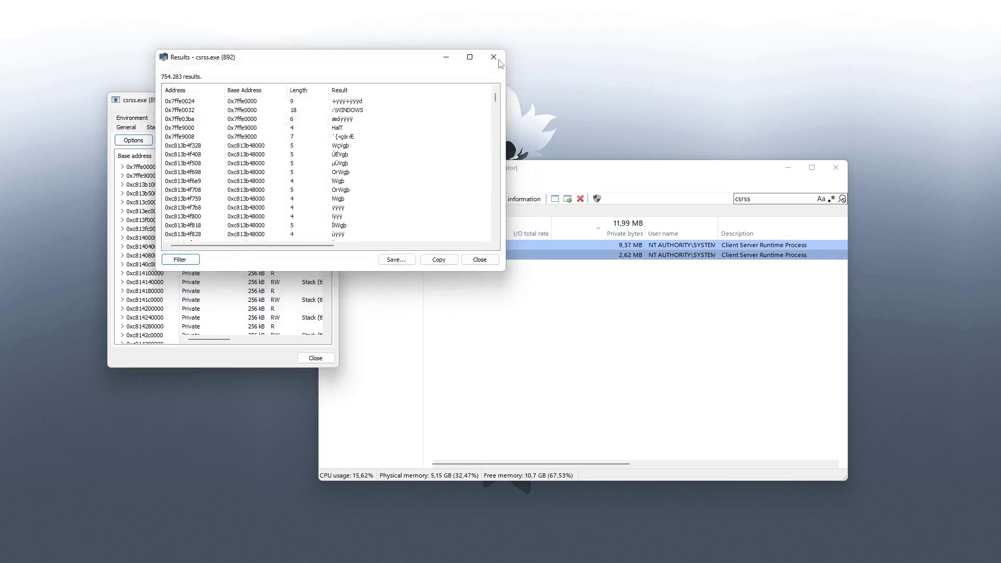
{"action": "left_click", "coordinate": [500, 63]}
{"action": "left_click", "coordinate": [621, 276]}
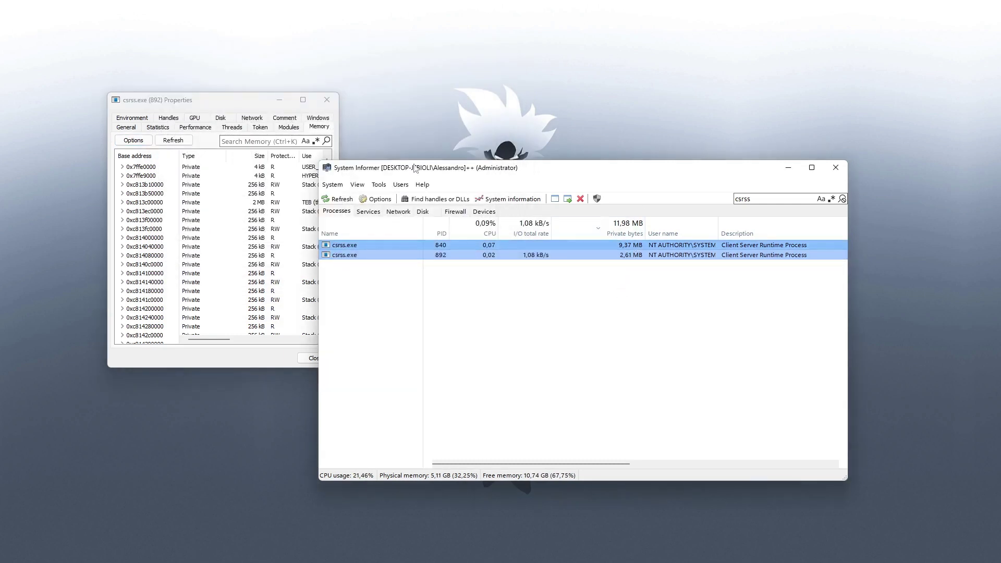
{"action": "left_click", "coordinate": [327, 99]}
Open the properties of csrss.exe (PID 840) and search its private memory for strings of minimum length 4.
{"action": "double_click", "coordinate": [611, 246]}
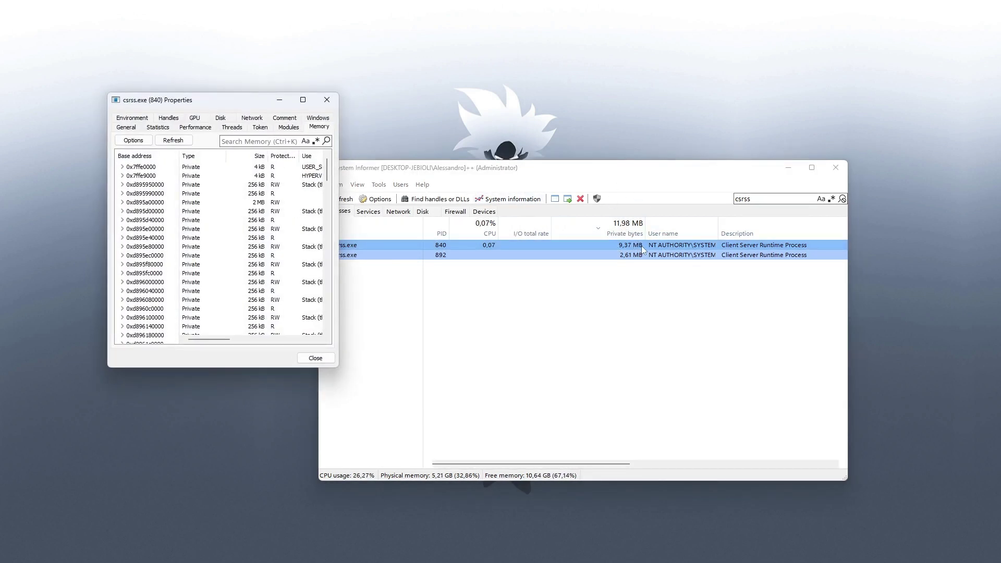
{"action": "left_click", "coordinate": [134, 141]}
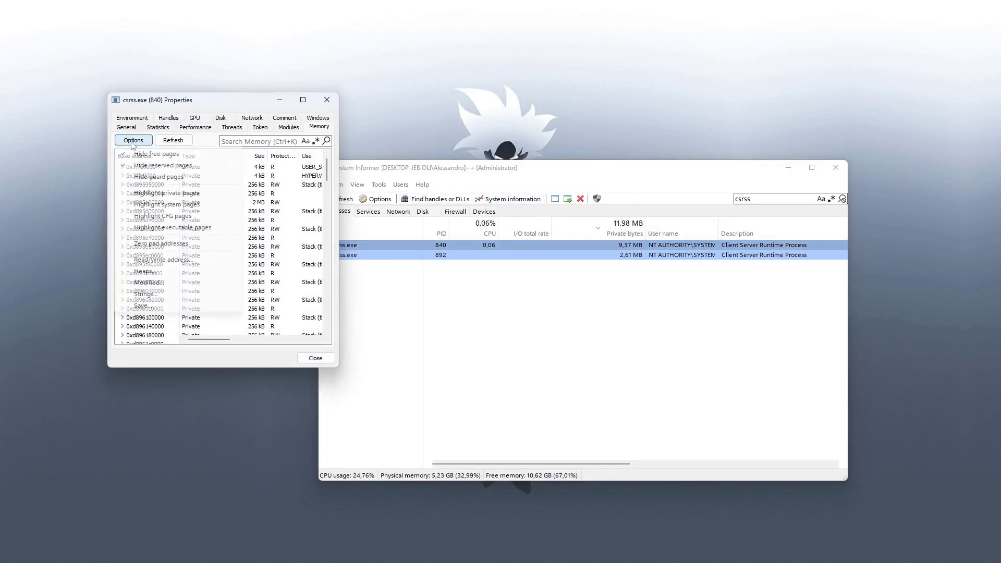
{"action": "left_click", "coordinate": [150, 295]}
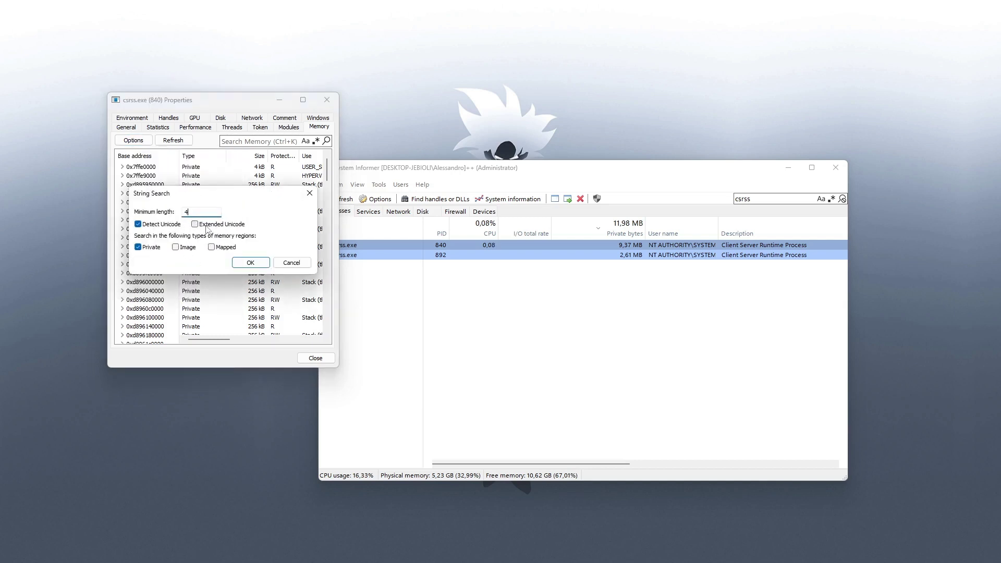
{"action": "left_click", "coordinate": [251, 262]}
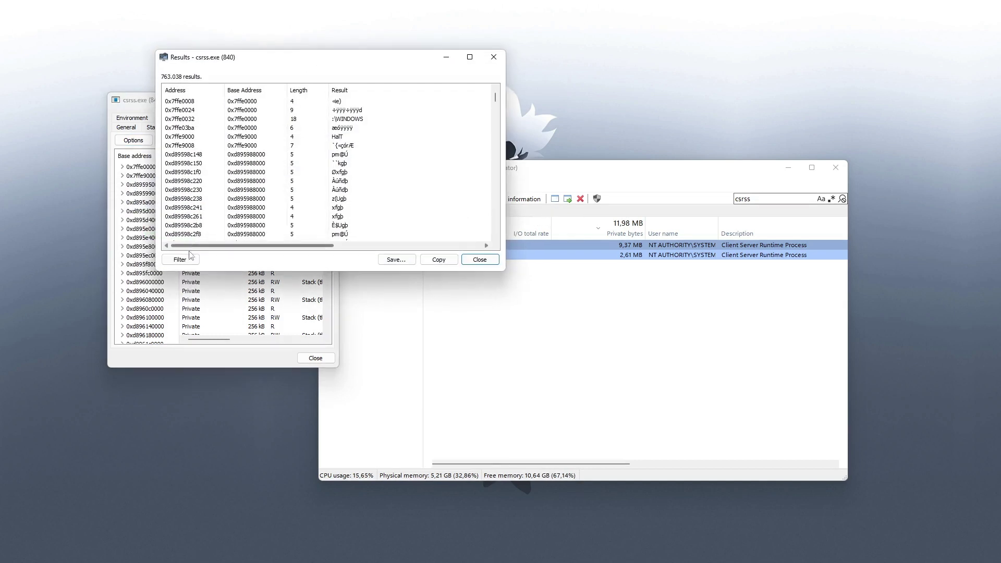
Filter the csrss.exe (PID 840) string results with a case-insensitive contains filter for "Aperto".
{"action": "left_click", "coordinate": [179, 260]}
{"action": "left_click", "coordinate": [208, 283]}
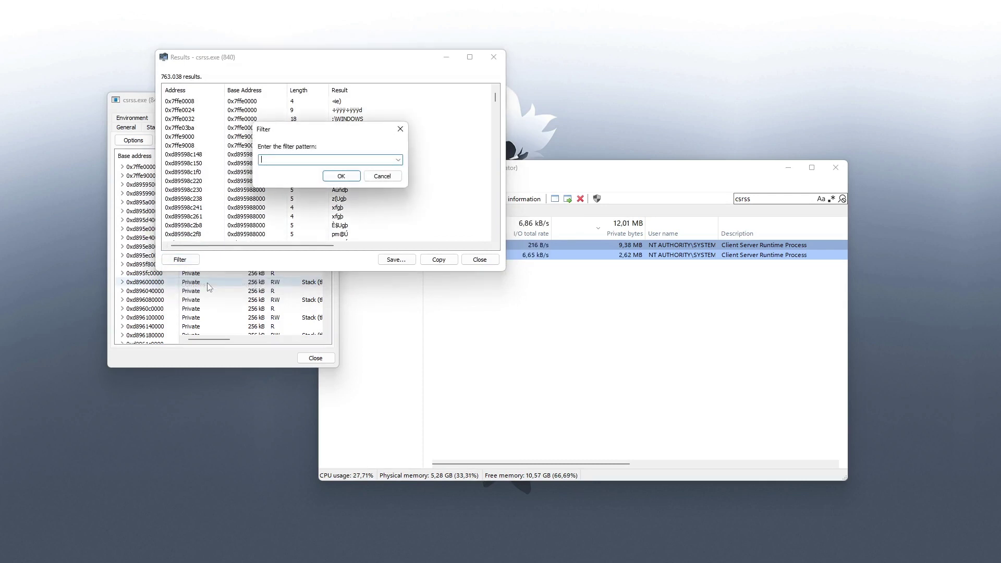
{"action": "type", "text": "Ape"}
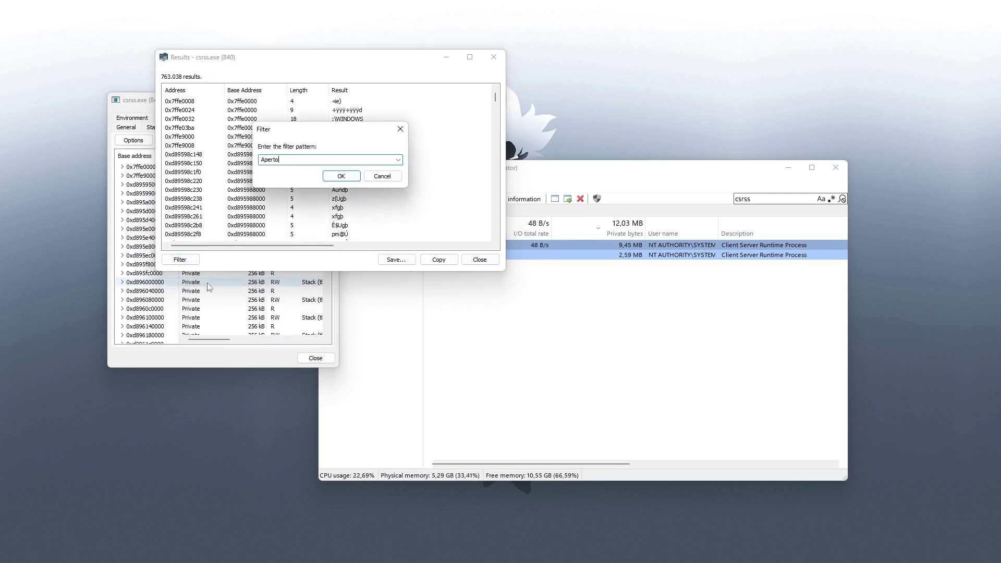
{"action": "type", "text": "rto"}
{"action": "key", "text": "Return"}
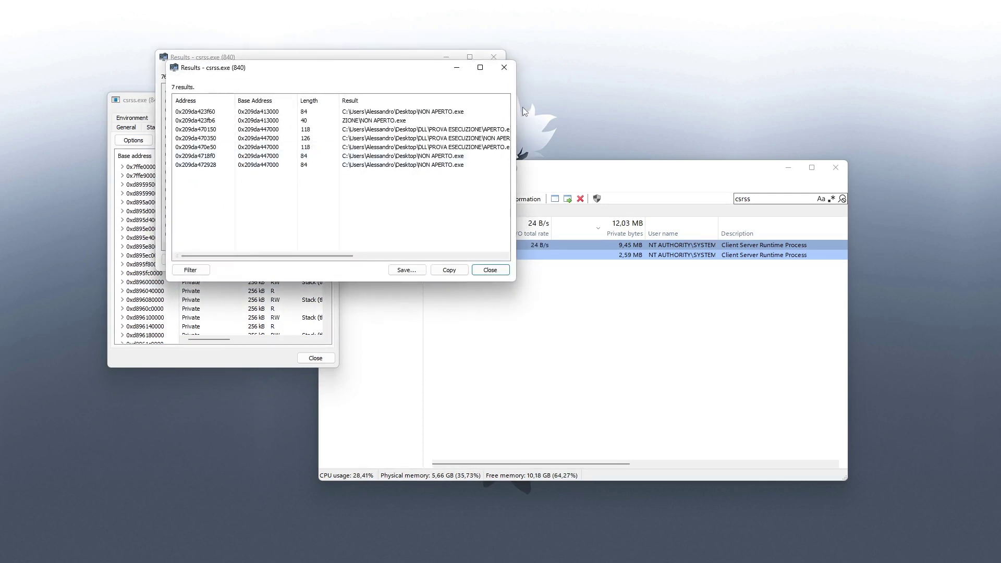
Widen the filtered results window and examine the full paths of APERTO.exe and NON APERTO.exe.
{"action": "left_click_drag", "start_coordinate": [515, 111], "coordinate": [702, 114]}
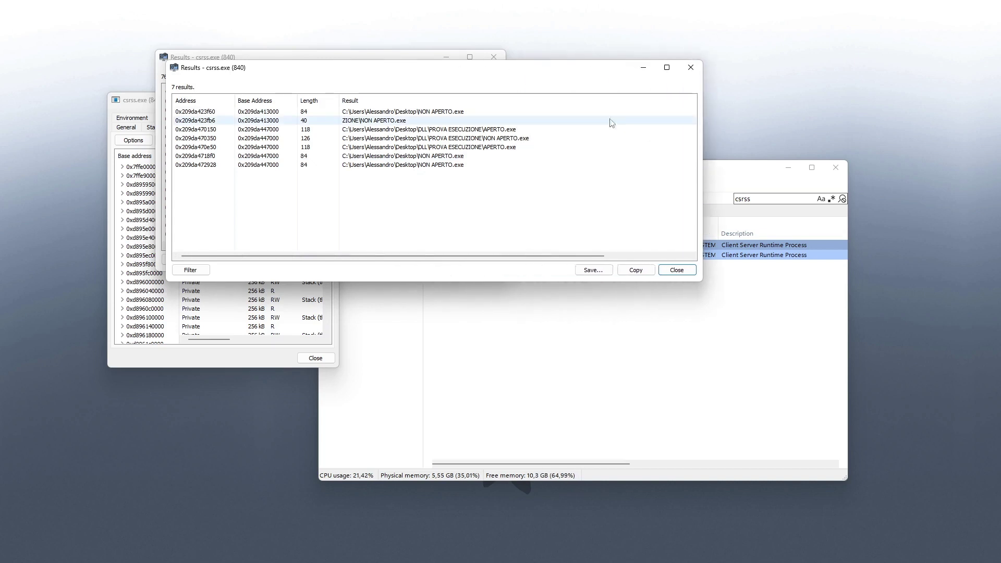
{"action": "left_click", "coordinate": [509, 130]}
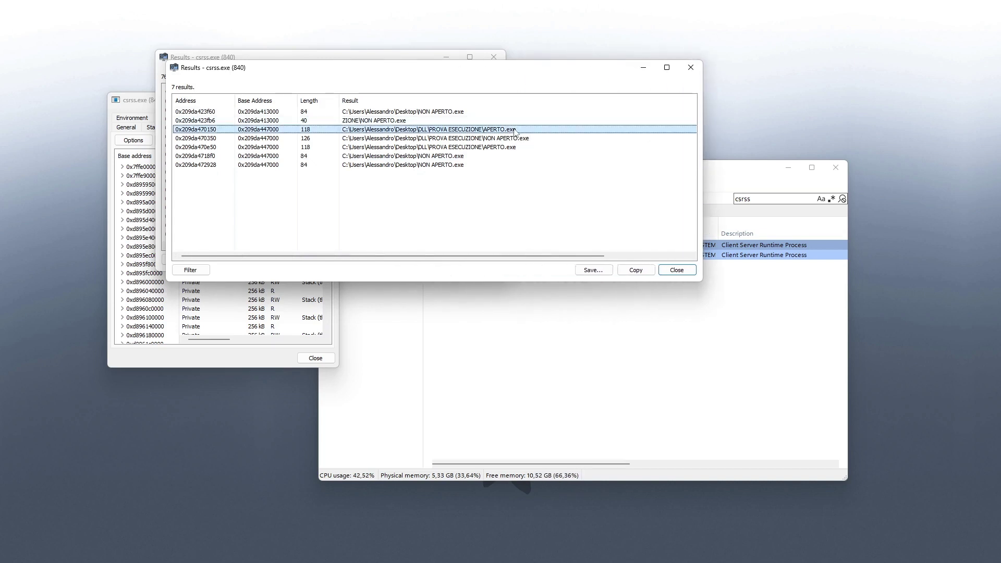
{"action": "left_click", "coordinate": [493, 149]}
{"action": "left_click", "coordinate": [494, 140]}
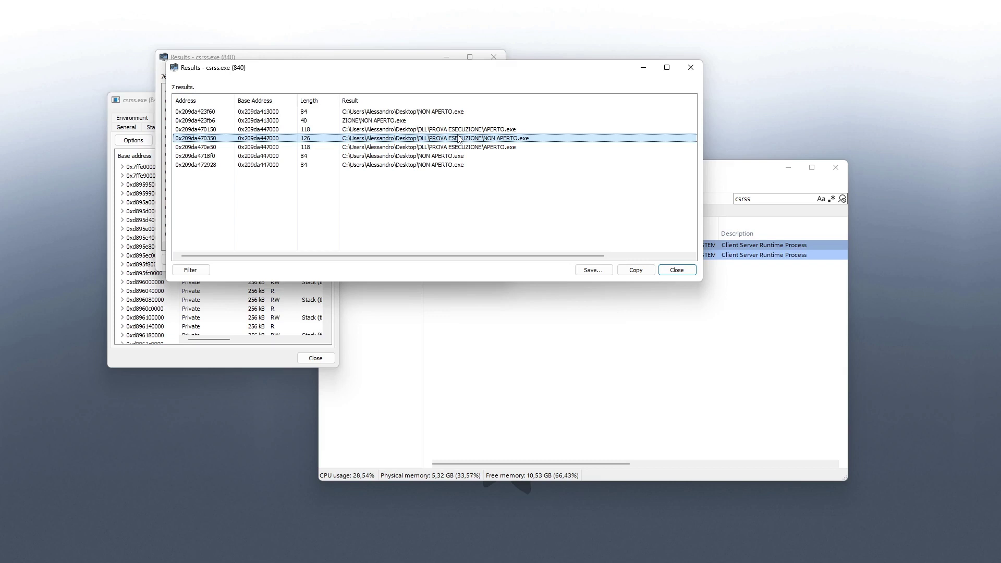
{"action": "left_click_drag", "start_coordinate": [421, 190], "coordinate": [416, 163]}
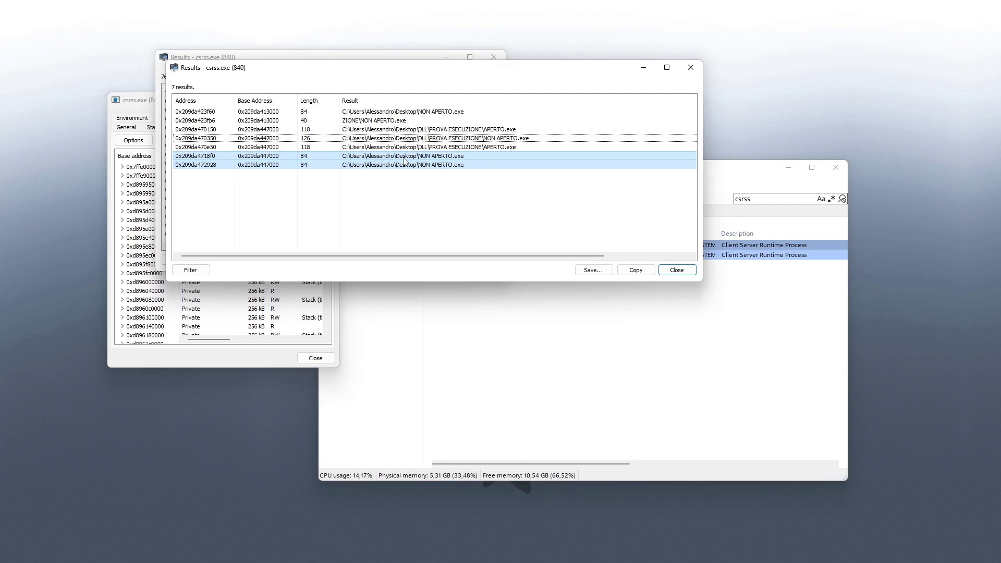
{"action": "left_click", "coordinate": [421, 139]}
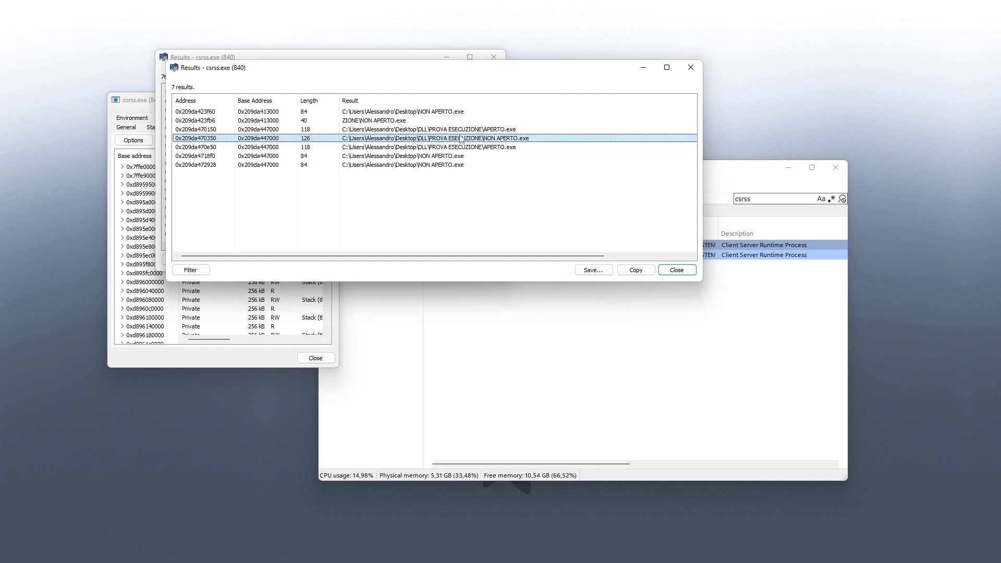
Close both string result windows and the properties of csrss.exe (PID 840).
{"action": "left_click", "coordinate": [691, 69]}
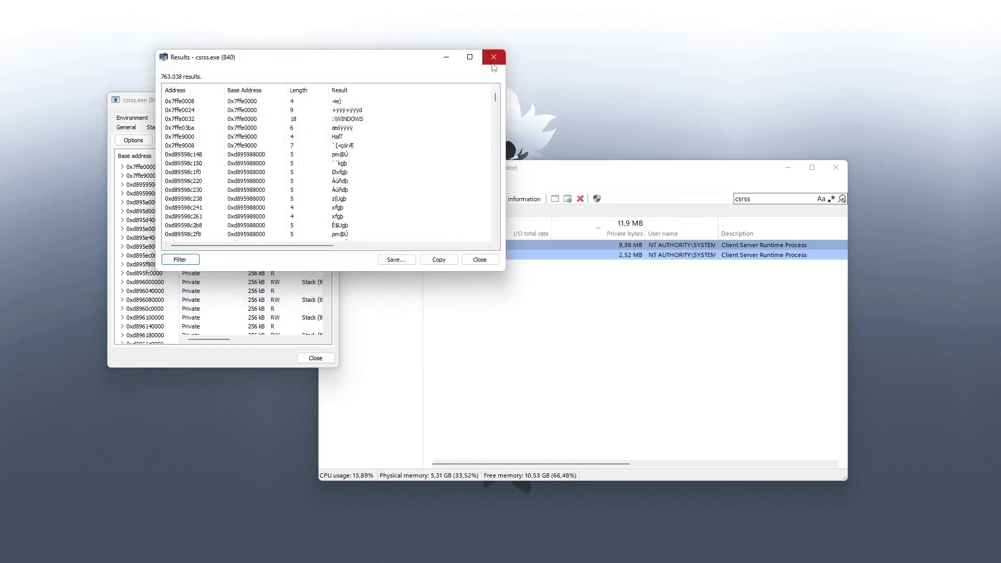
{"action": "left_click", "coordinate": [493, 66]}
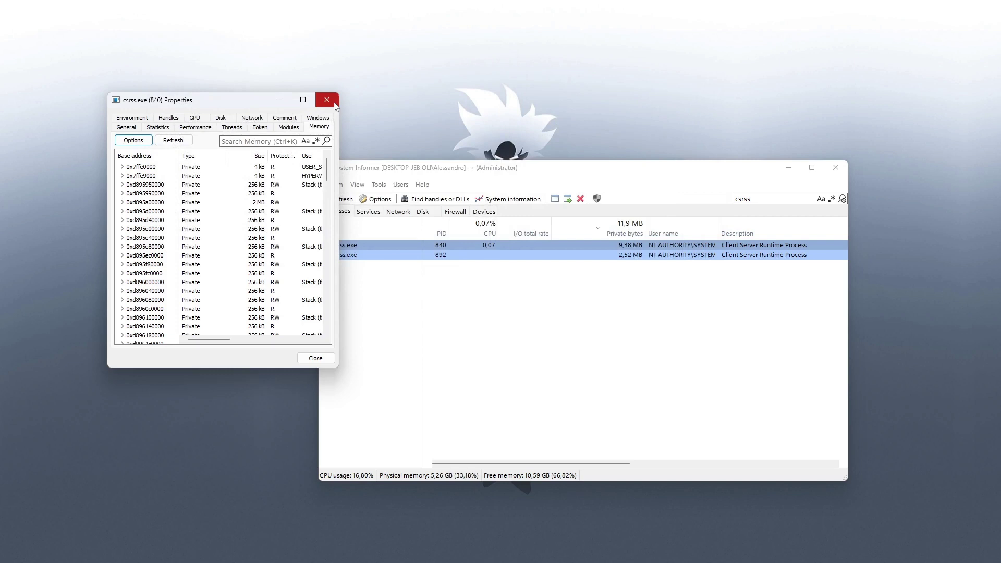
{"action": "left_click", "coordinate": [333, 104]}
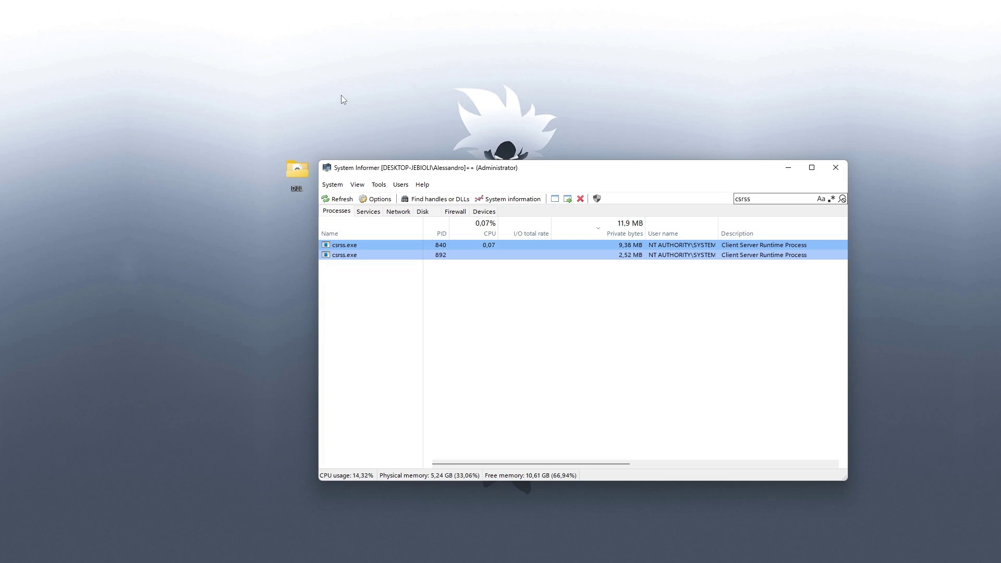
Move the DLL folder on the desktop clear of System Informer, open it and select NullDLL32.dll.
{"action": "left_click_drag", "start_coordinate": [297, 170], "coordinate": [223, 146]}
{"action": "double_click", "coordinate": [214, 168]}
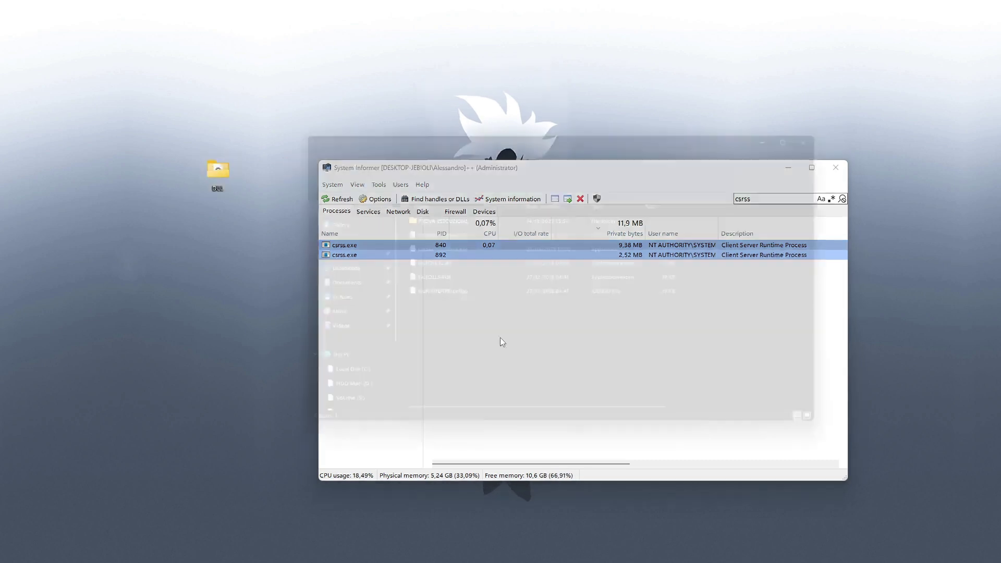
{"action": "left_click", "coordinate": [431, 264]}
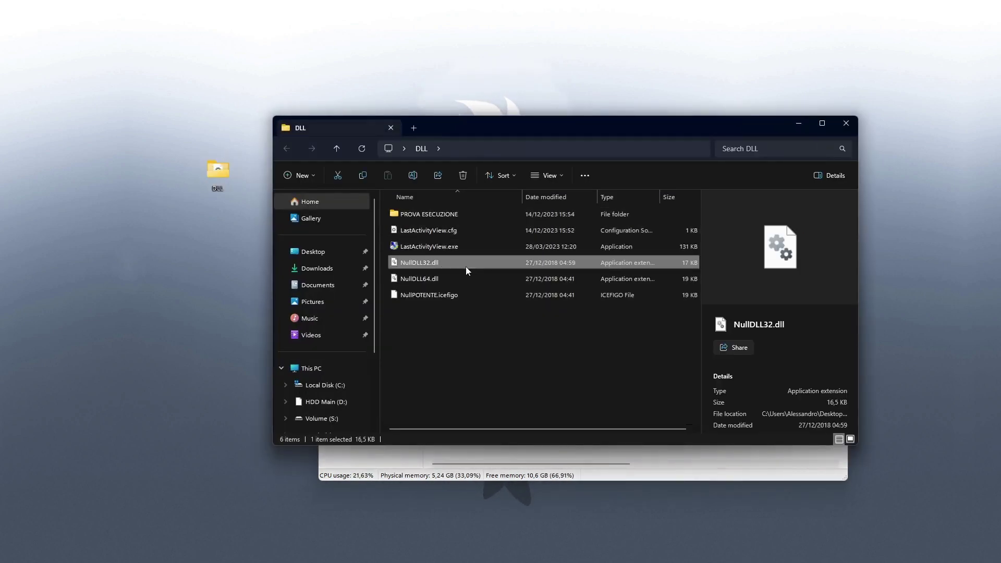
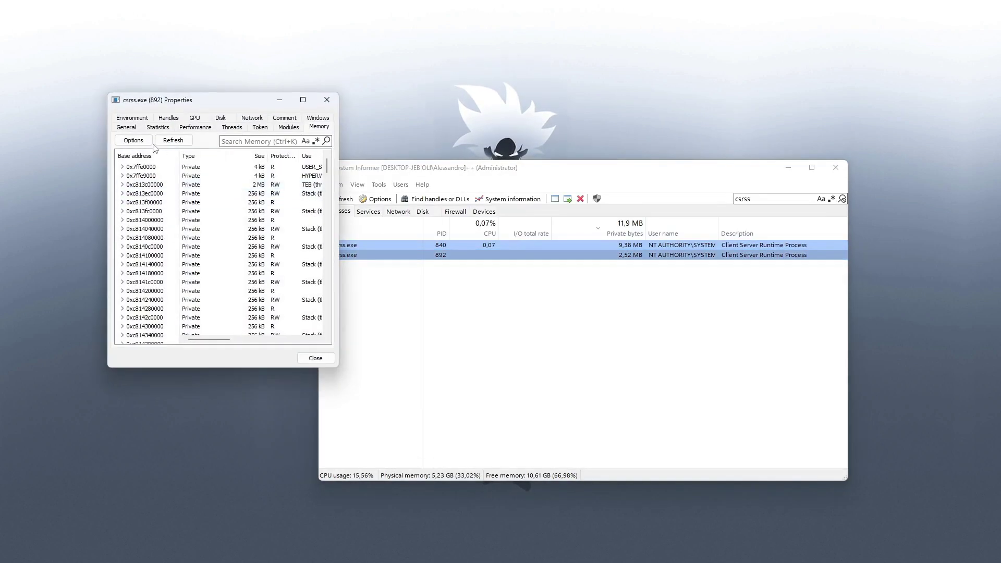
Search csrss.exe (PID 892) for strings of minimum length 4, with extended Unicode and private, image and mapped memory regions included.
{"action": "left_click", "coordinate": [133, 141]}
{"action": "left_click", "coordinate": [157, 294]}
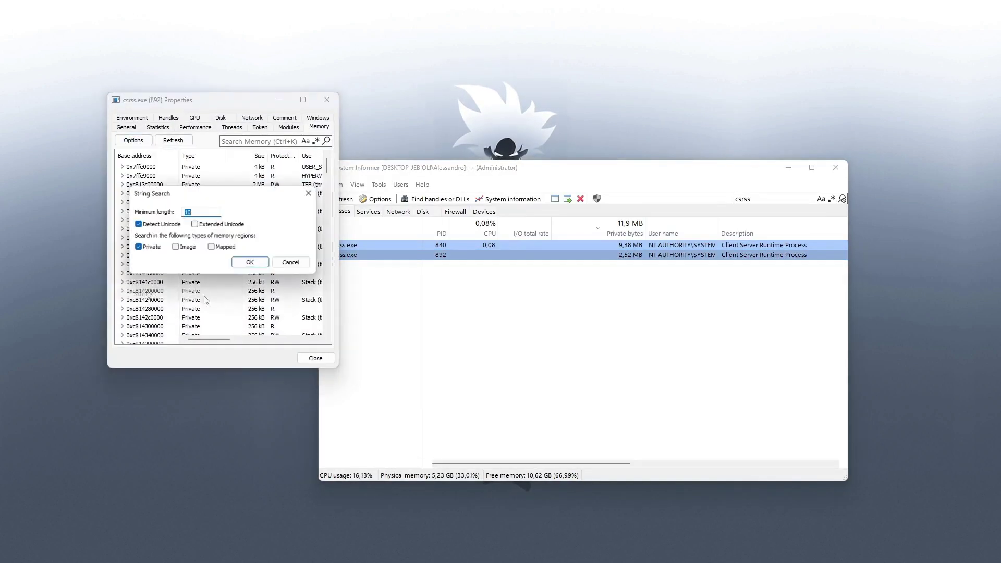
{"action": "left_click", "coordinate": [194, 224]}
{"action": "left_click", "coordinate": [211, 247]}
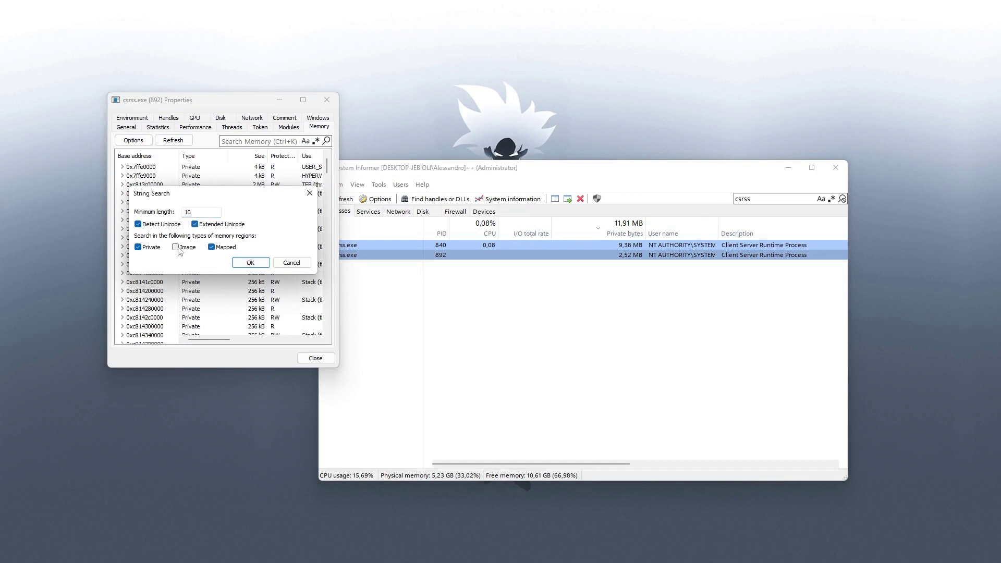
{"action": "left_click", "coordinate": [176, 247]}
{"action": "double_click", "coordinate": [188, 212]}
{"action": "key", "text": "BackSpace"}
{"action": "type", "text": "4"}
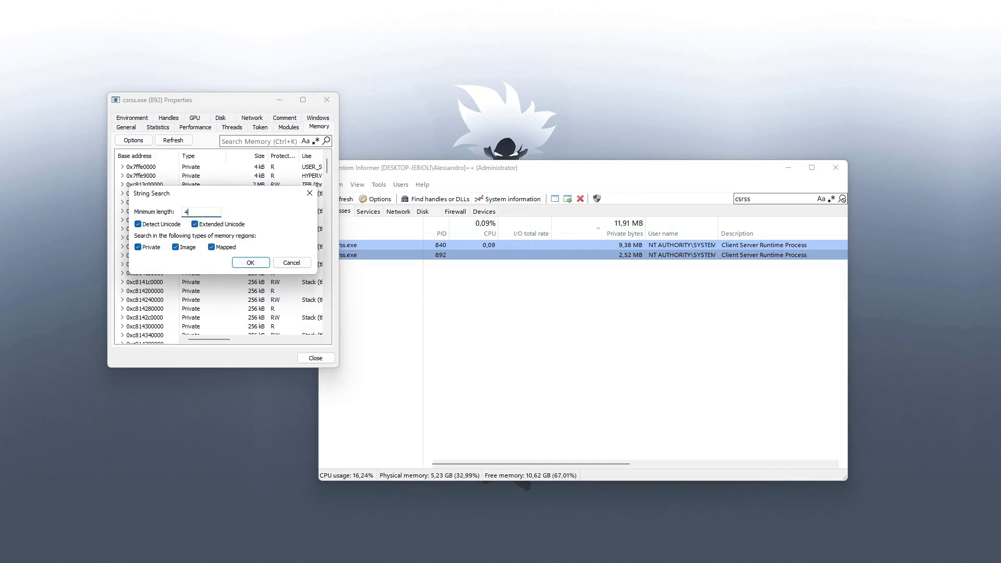
{"action": "left_click", "coordinate": [238, 261]}
Filter the csrss.exe (PID 892) string results with a case-insensitive contains filter for "dll".
{"action": "left_click", "coordinate": [180, 259]}
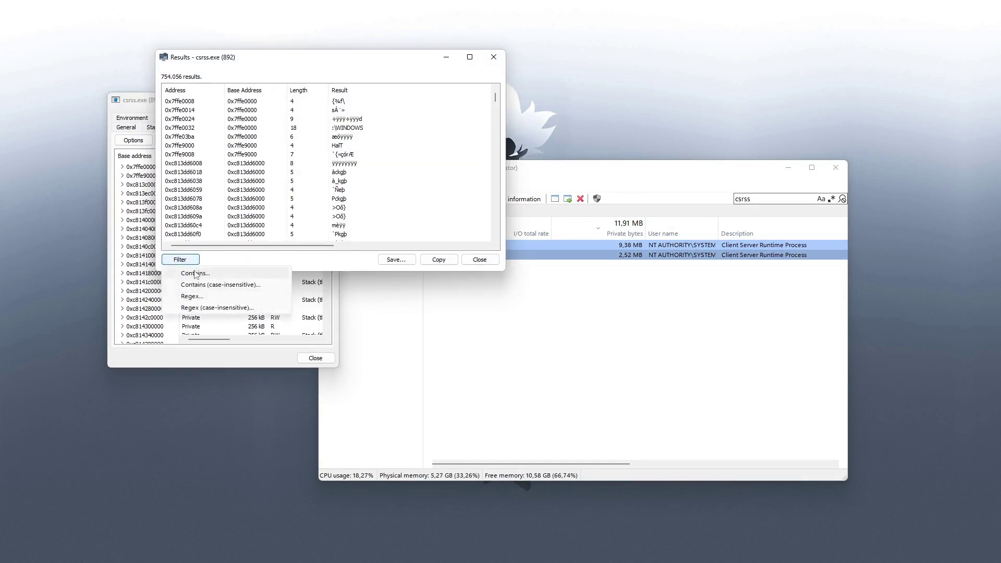
{"action": "left_click", "coordinate": [195, 273]}
{"action": "type", "text": "dll"}
{"action": "key", "text": "Return"}
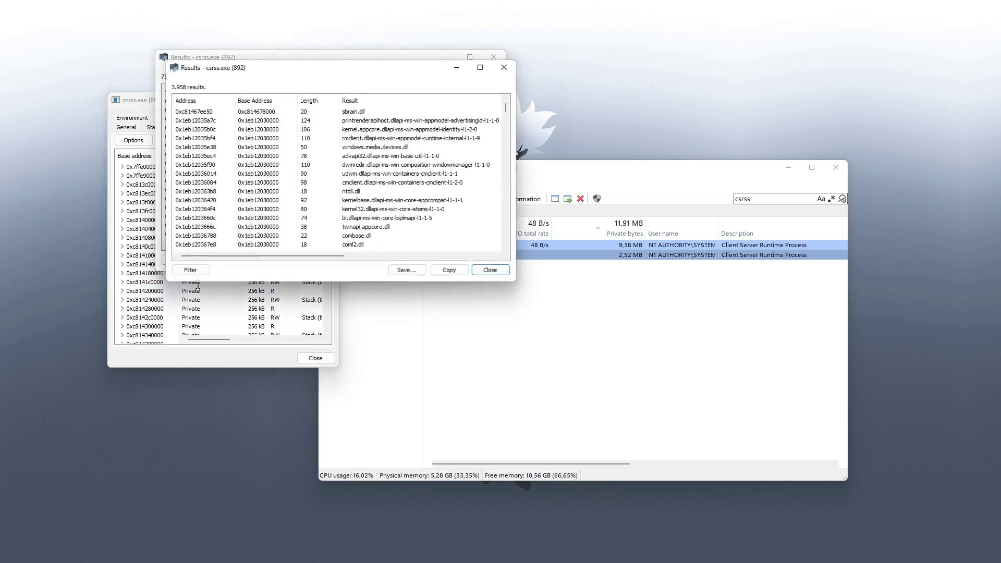
Narrow the DLL strings with a case-insensitive contains filter for "null" and examine the matches in a maximized window.
{"action": "left_click", "coordinate": [190, 270]}
{"action": "left_click", "coordinate": [197, 293]}
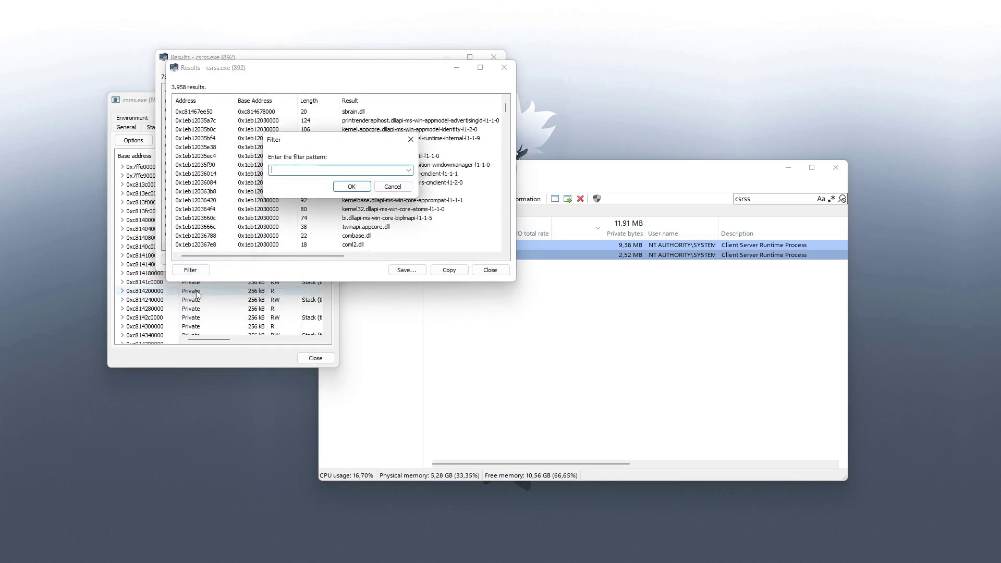
{"action": "type", "text": "fail"}
{"action": "key", "text": "Return"}
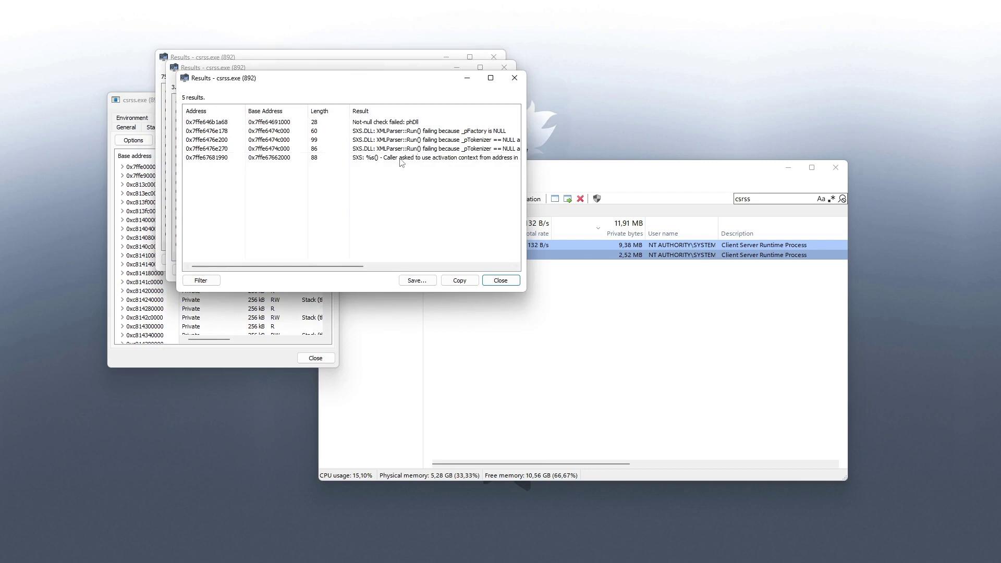
{"action": "left_click", "coordinate": [490, 78]}
{"action": "left_click_drag", "start_coordinate": [448, 173], "coordinate": [478, 46]}
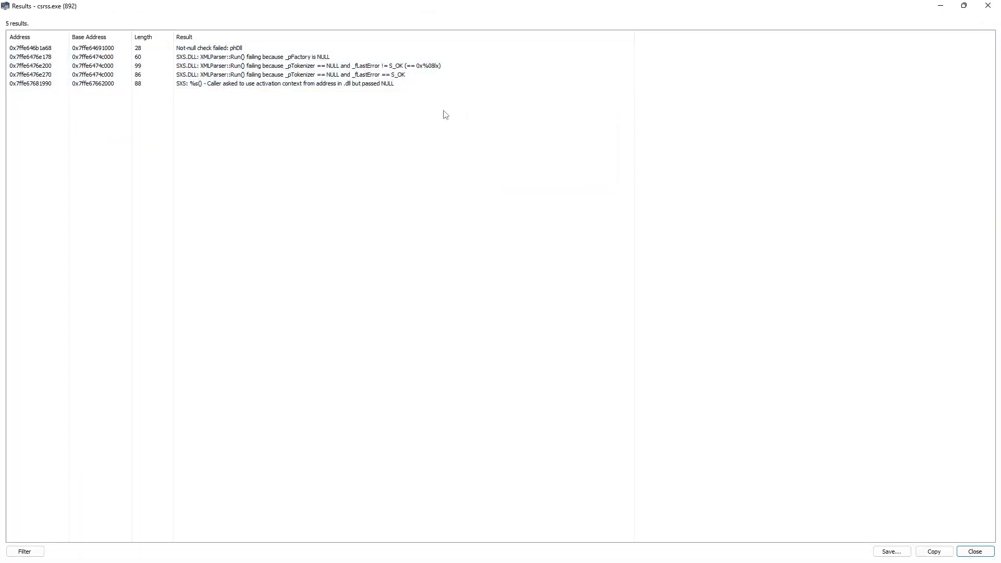
Close all string result windows and the properties of csrss.exe (PID 892).
{"action": "left_click", "coordinate": [988, 6]}
{"action": "left_click", "coordinate": [498, 57]}
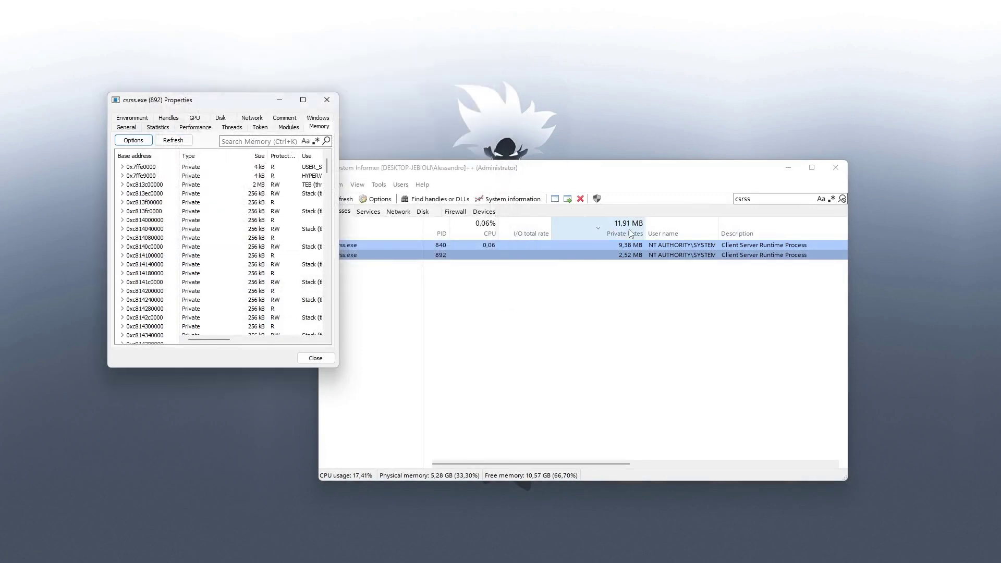
{"action": "left_click", "coordinate": [329, 99]}
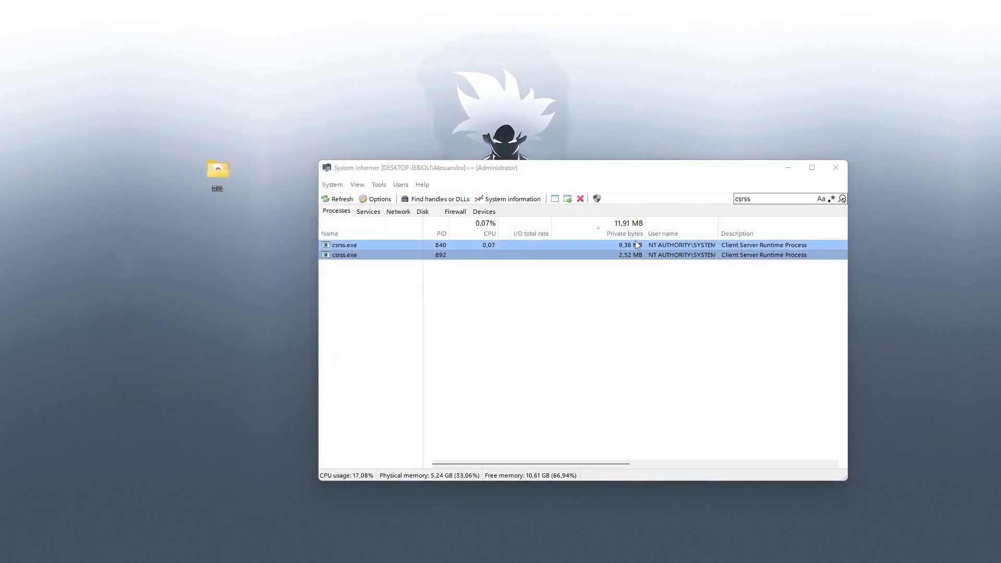
Search csrss.exe (PID 840) memory for strings of minimum length 4, including extended Unicode and mapped regions, and bring up the filter choices.
{"action": "double_click", "coordinate": [635, 243]}
{"action": "left_click", "coordinate": [133, 140]}
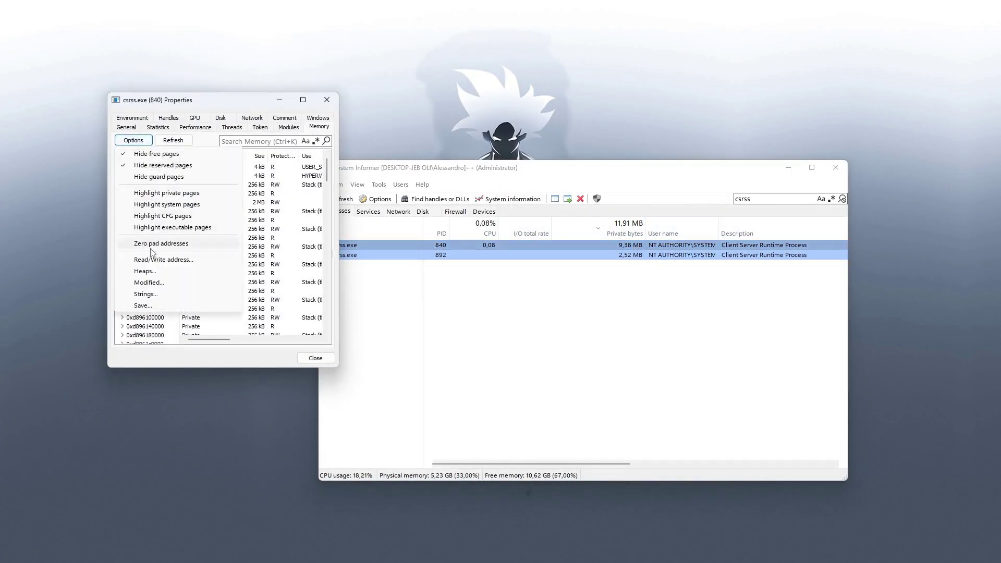
{"action": "left_click", "coordinate": [172, 294]}
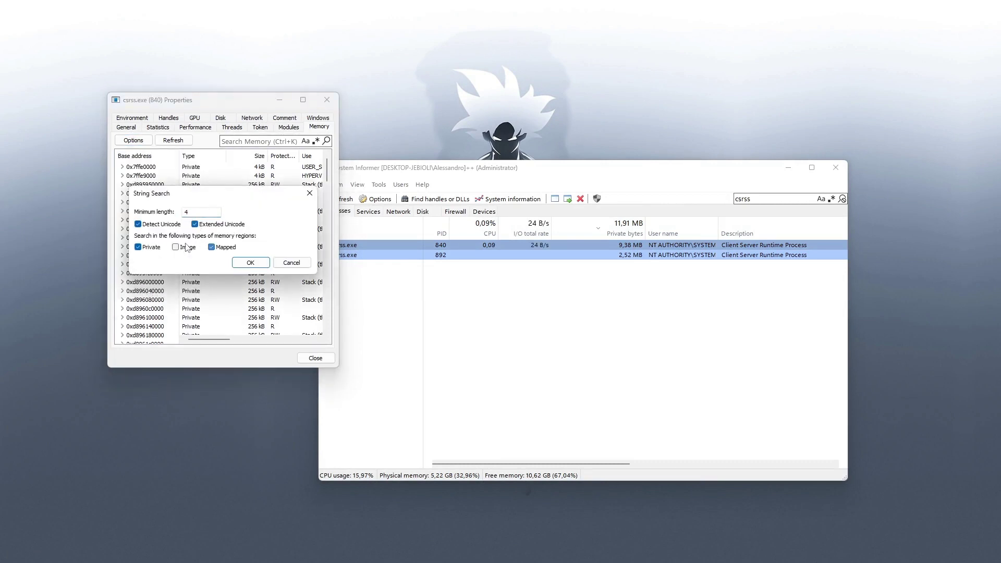
{"action": "left_click", "coordinate": [250, 262]}
{"action": "left_click", "coordinate": [188, 260]}
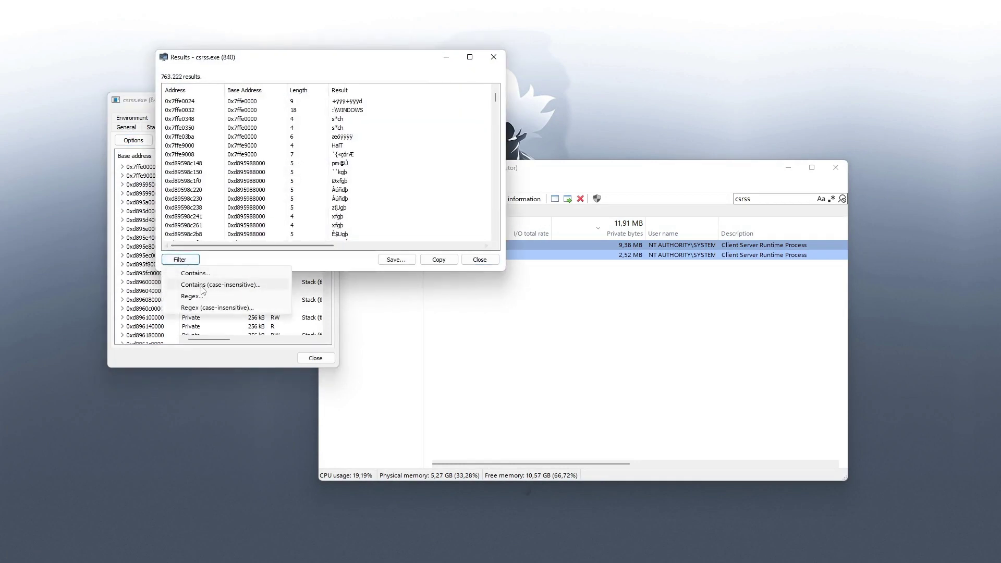
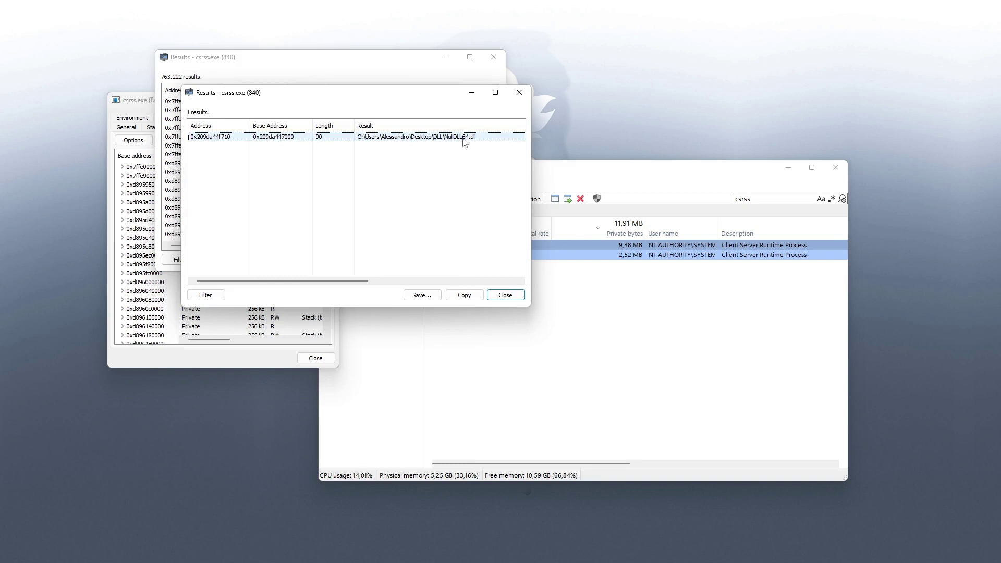
Close the NullDLL64.dll result, filter the full csrss.exe (PID 840) strings for ".icefigo" and move the new results window clear of the full list.
{"action": "left_click", "coordinate": [520, 92]}
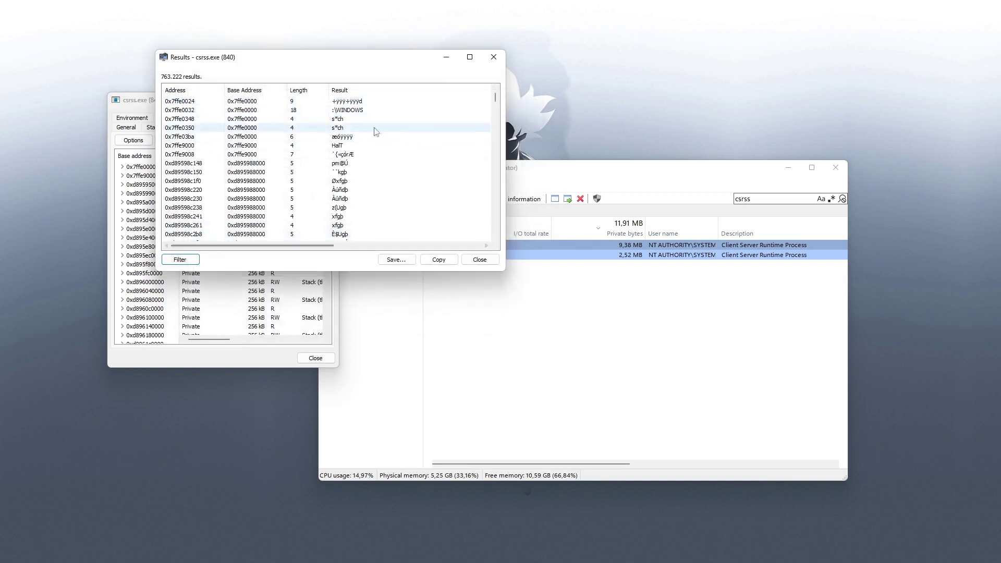
{"action": "left_click", "coordinate": [179, 259]}
{"action": "left_click", "coordinate": [154, 298]}
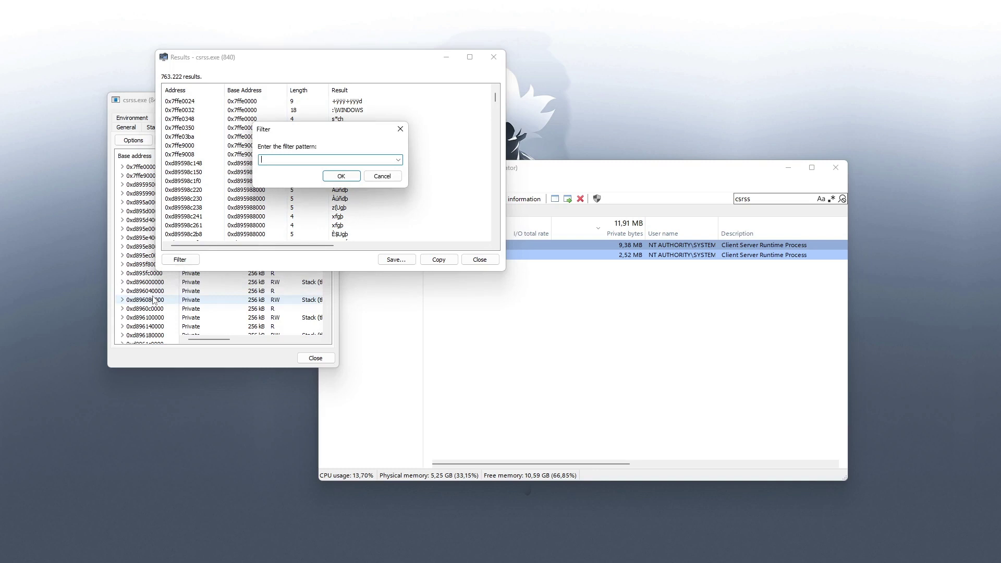
{"action": "type", "text": ".exe"}
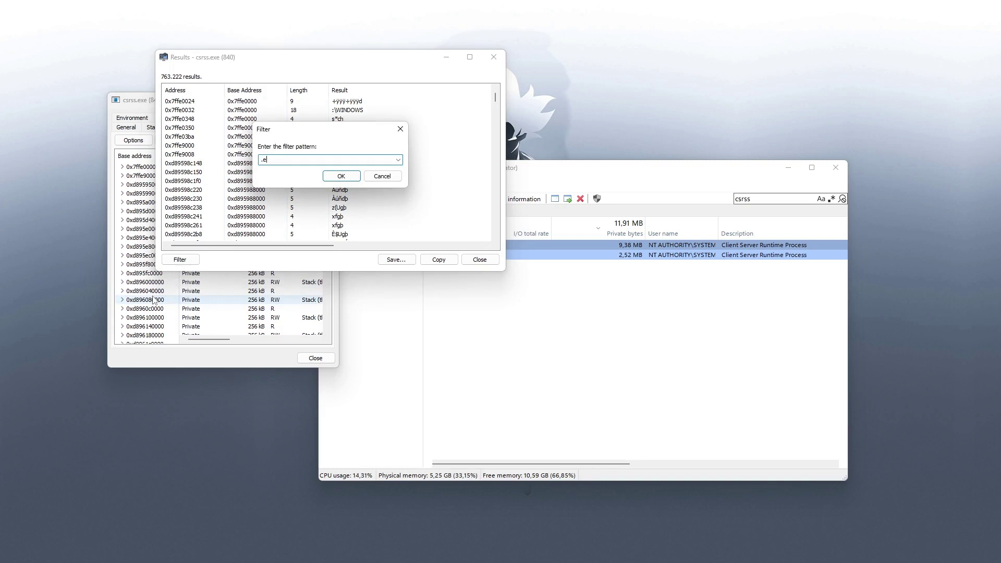
{"action": "key", "text": "BackSpace"}
{"action": "key", "text": "BackSpace"}
{"action": "key", "text": "BackSpace"}
{"action": "key", "text": "BackSpace"}
{"action": "type", "text": ".i"}
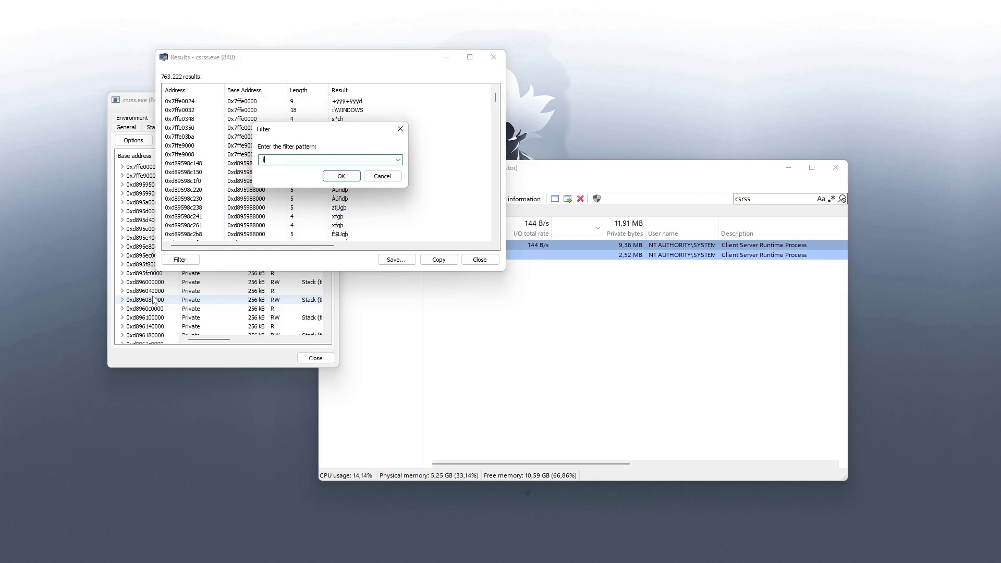
{"action": "type", "text": "ecef"}
{"action": "key", "text": "BackSpace"}
{"action": "key", "text": "BackSpace"}
{"action": "key", "text": "BackSpace"}
{"action": "key", "text": "BackSpace"}
{"action": "key", "text": "BackSpace"}
{"action": "type", "text": "icef"}
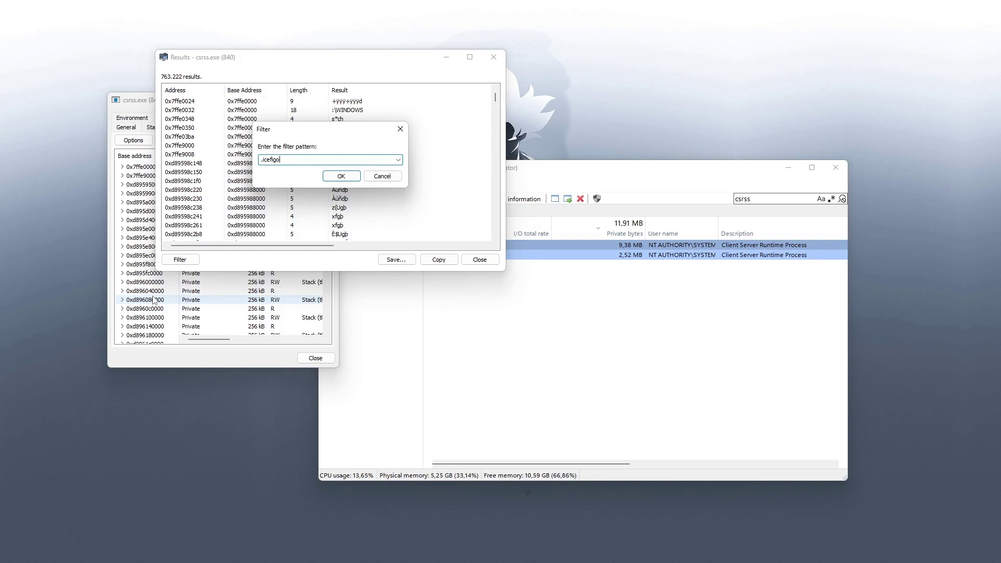
{"action": "key", "text": "Return"}
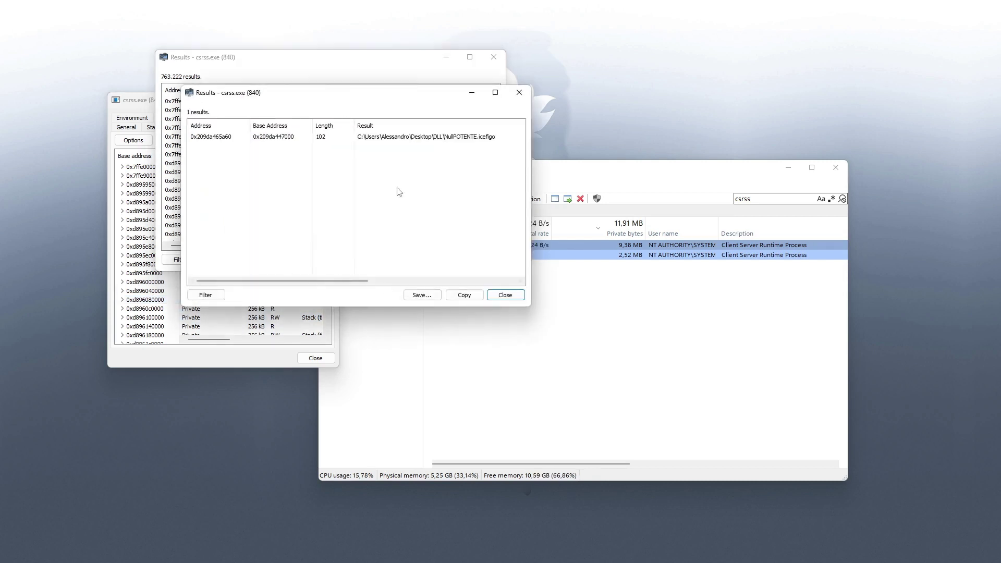
{"action": "left_click_drag", "start_coordinate": [373, 92], "coordinate": [423, 182]}
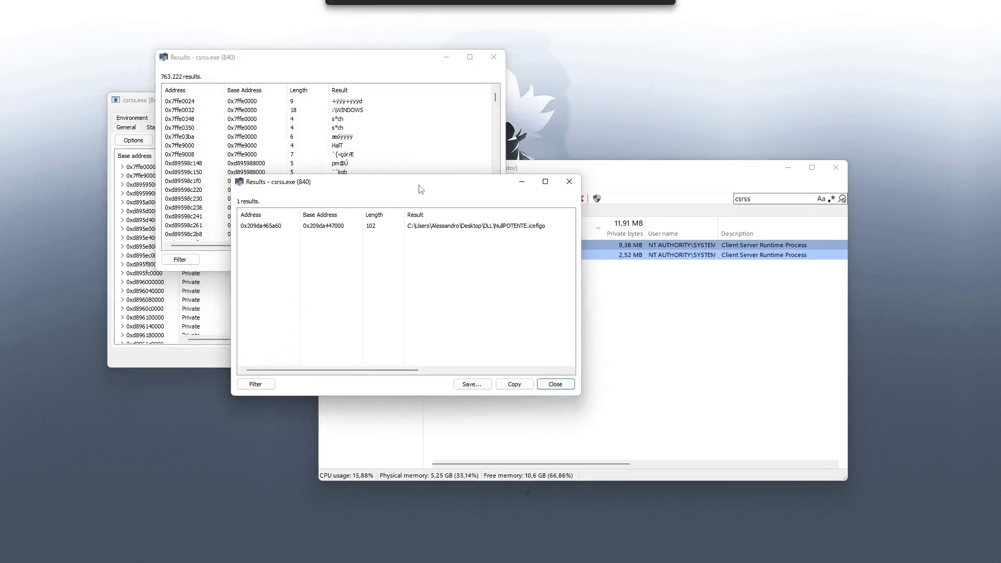
Highlight the NullPOTENTE.icefigo result, then close the string result windows and the csrss.exe (PID 840) properties.
{"action": "left_click", "coordinate": [492, 226]}
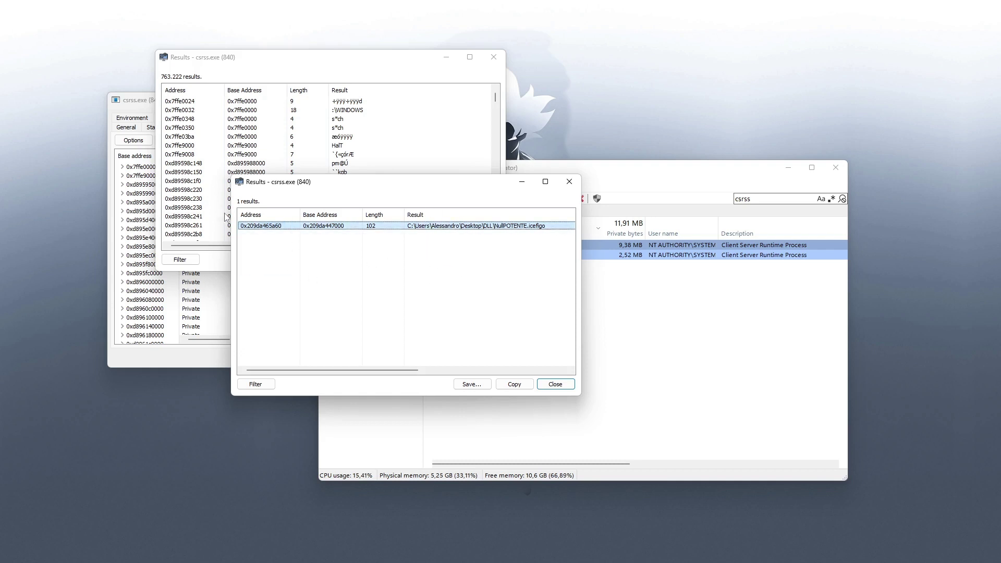
{"action": "left_click_drag", "start_coordinate": [257, 263], "coordinate": [512, 198]}
{"action": "left_click", "coordinate": [569, 181]}
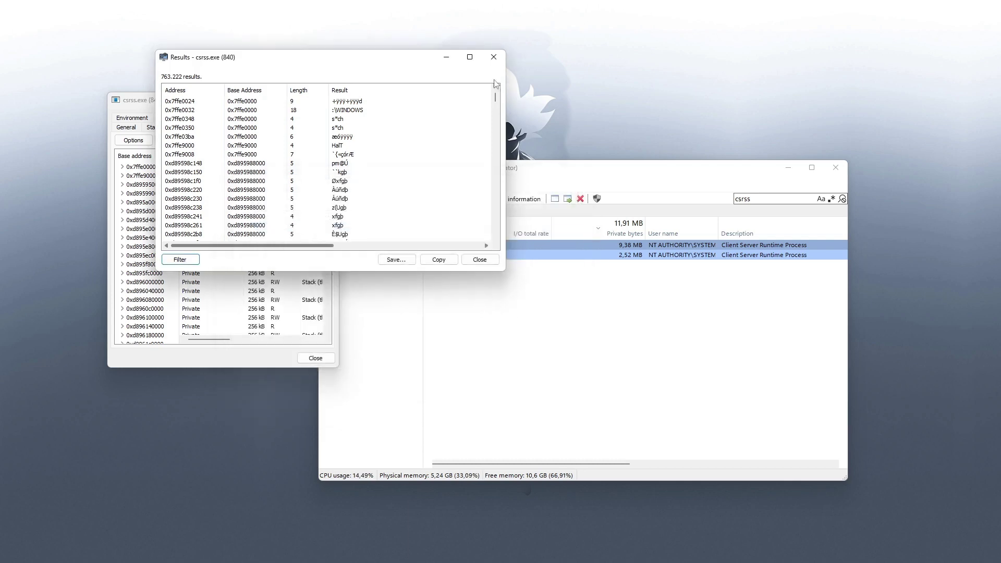
{"action": "key", "text": "Escape"}
{"action": "key", "text": "Escape"}
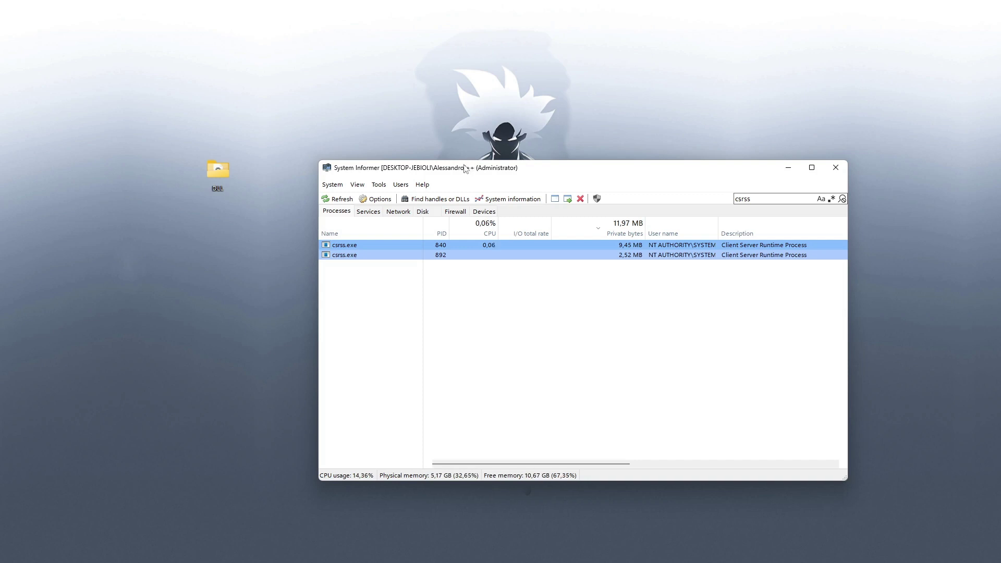
Check the logon time in the signed-in user's session properties and close them.
{"action": "left_click_drag", "start_coordinate": [470, 167], "coordinate": [429, 127]}
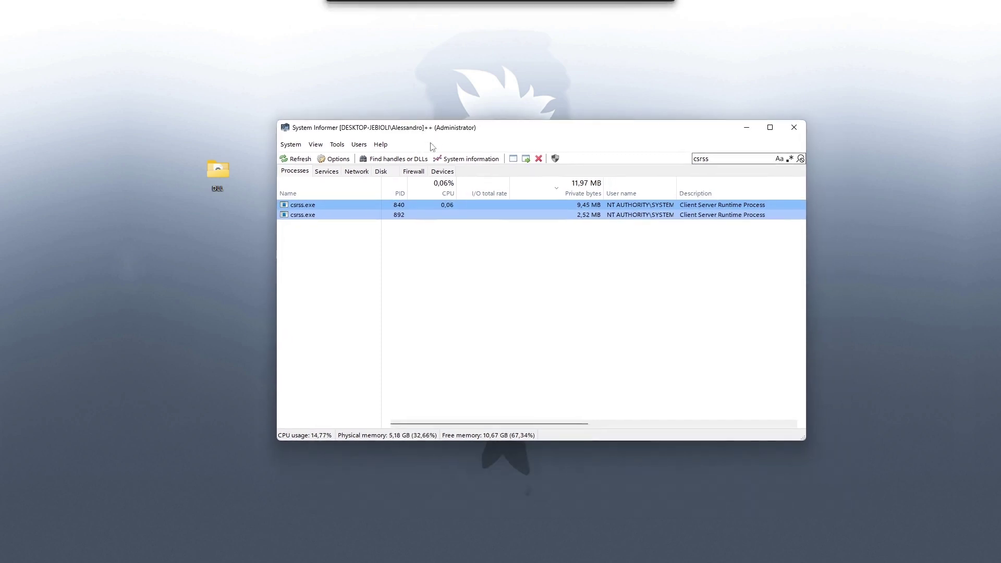
{"action": "left_click", "coordinate": [359, 146]}
{"action": "mouse_move", "coordinate": [381, 145]}
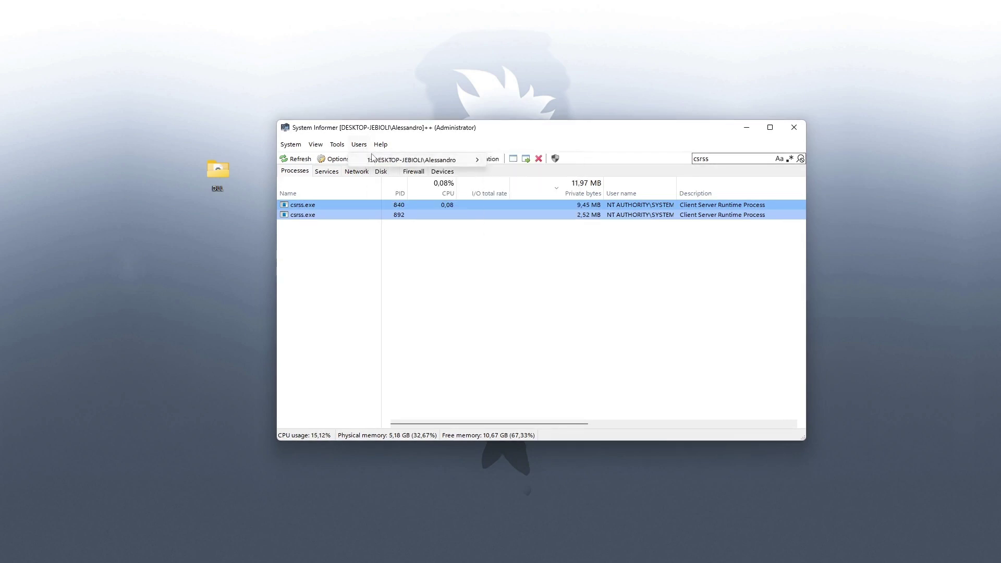
{"action": "mouse_move", "coordinate": [459, 160]}
{"action": "left_click", "coordinate": [521, 221]}
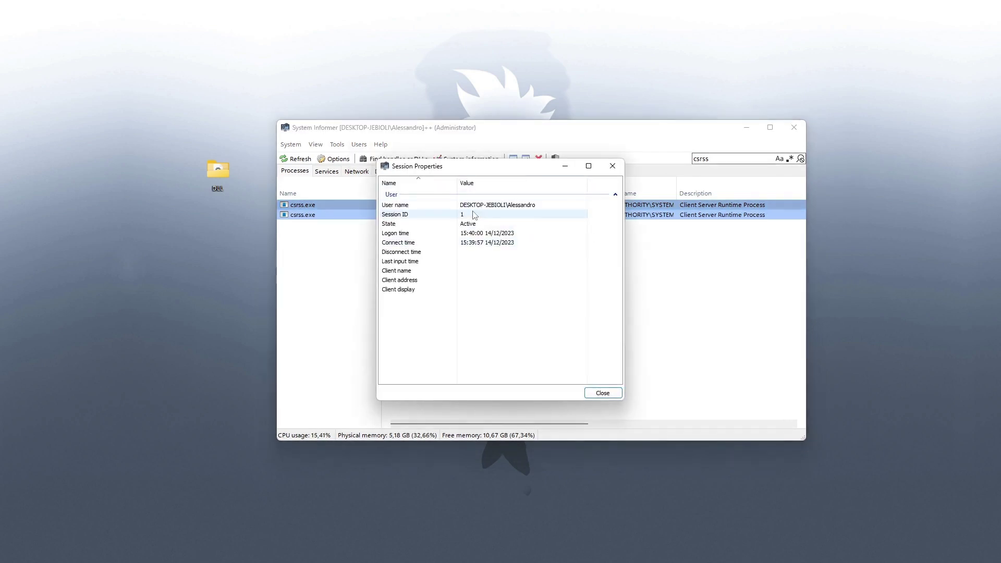
{"action": "left_click", "coordinate": [477, 234]}
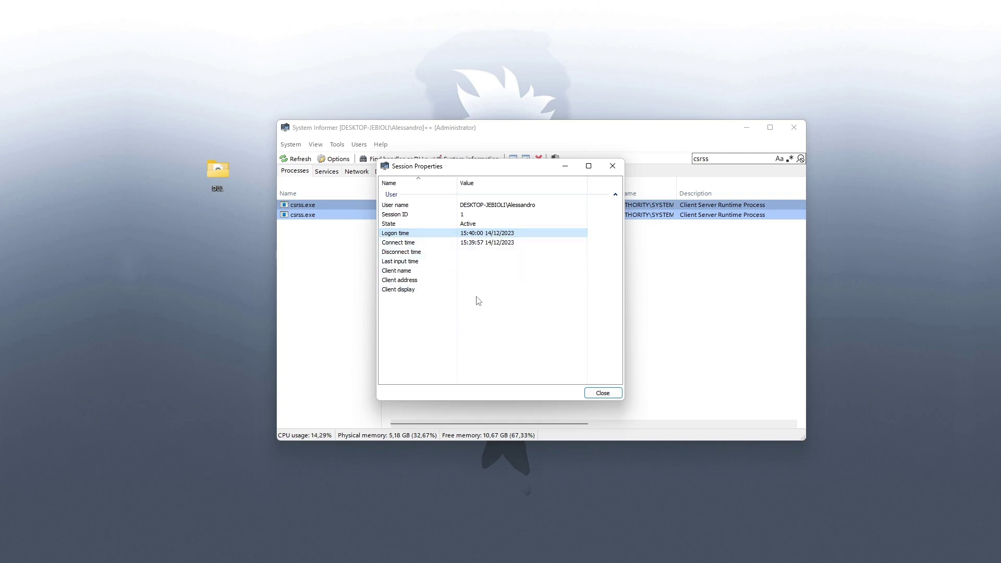
{"action": "left_click", "coordinate": [613, 166]}
Move the System Informer window and the DLL desktop folder further apart, and deselect the folder.
{"action": "left_click_drag", "start_coordinate": [570, 135], "coordinate": [551, 132]}
{"action": "left_click_drag", "start_coordinate": [217, 174], "coordinate": [140, 180]}
{"action": "left_click_drag", "start_coordinate": [114, 129], "coordinate": [177, 220]}
{"action": "left_click", "coordinate": [177, 220]}
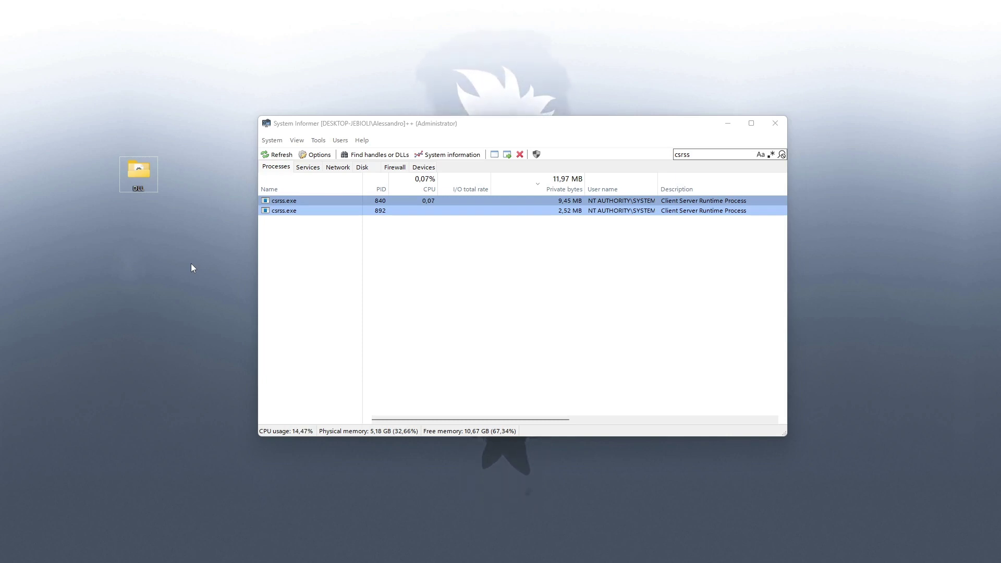
Open File Explorer and browse from This PC to Local Disk (C:).
{"action": "key", "text": "super"}
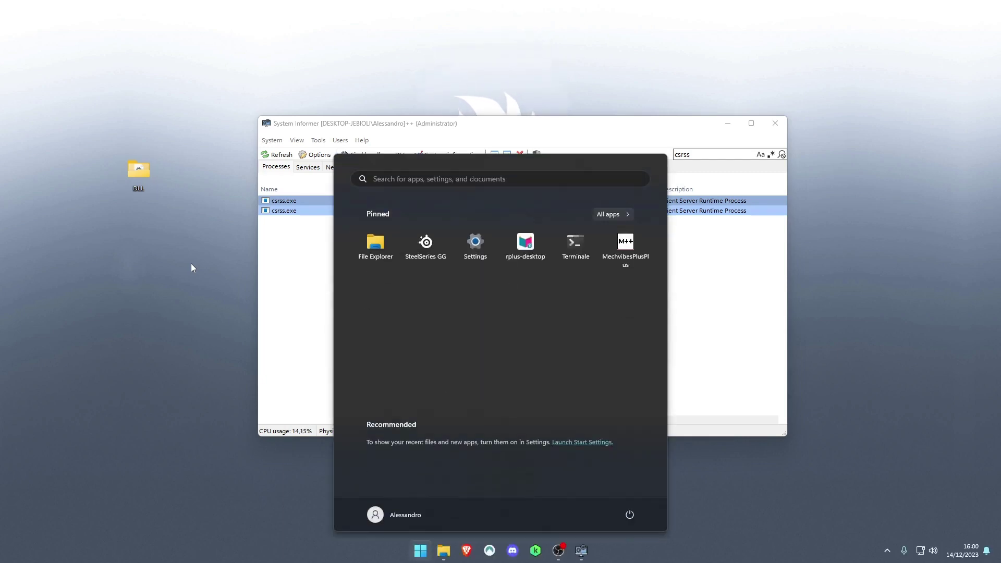
{"action": "left_click", "coordinate": [375, 258]}
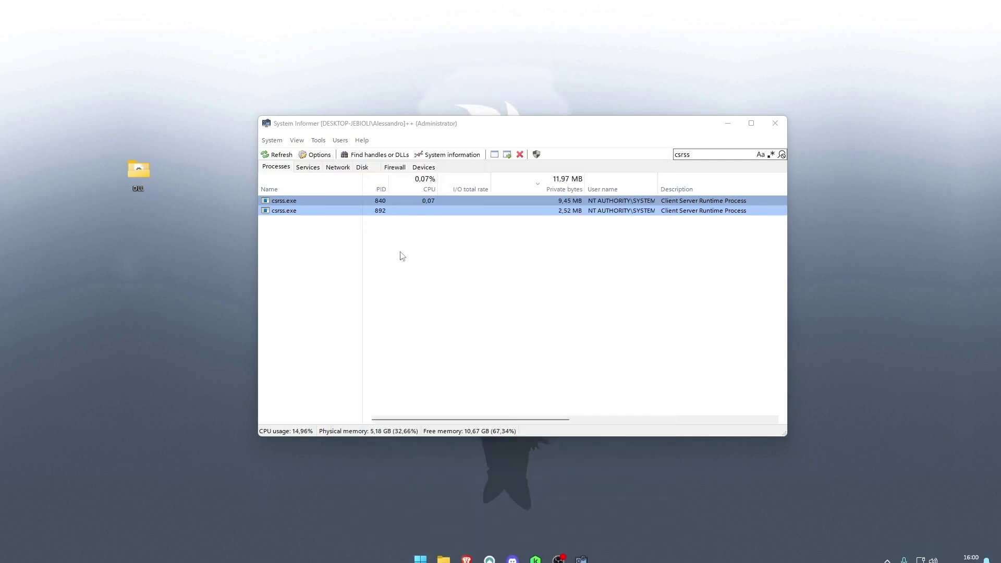
{"action": "left_click", "coordinate": [316, 230]}
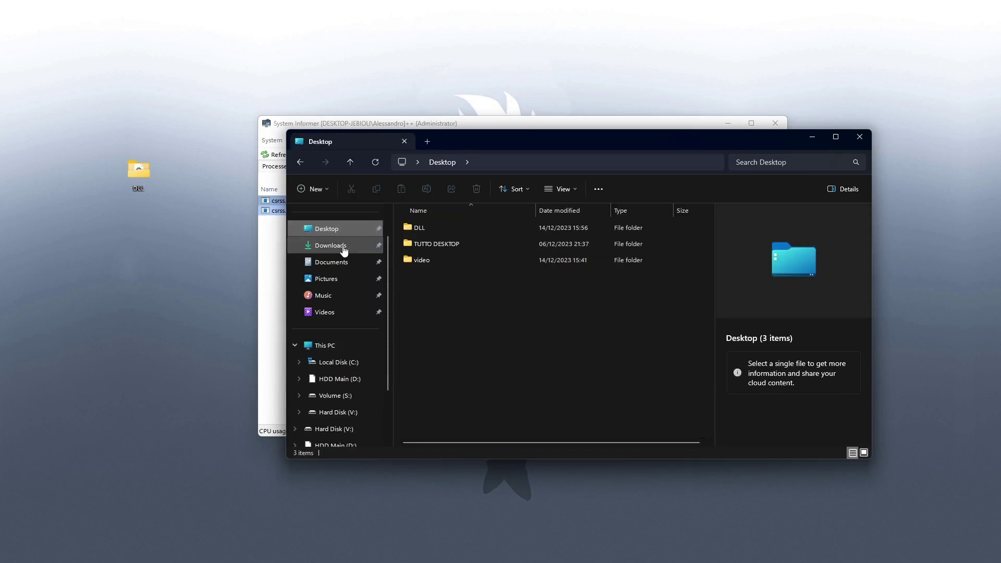
{"action": "left_click", "coordinate": [325, 345]}
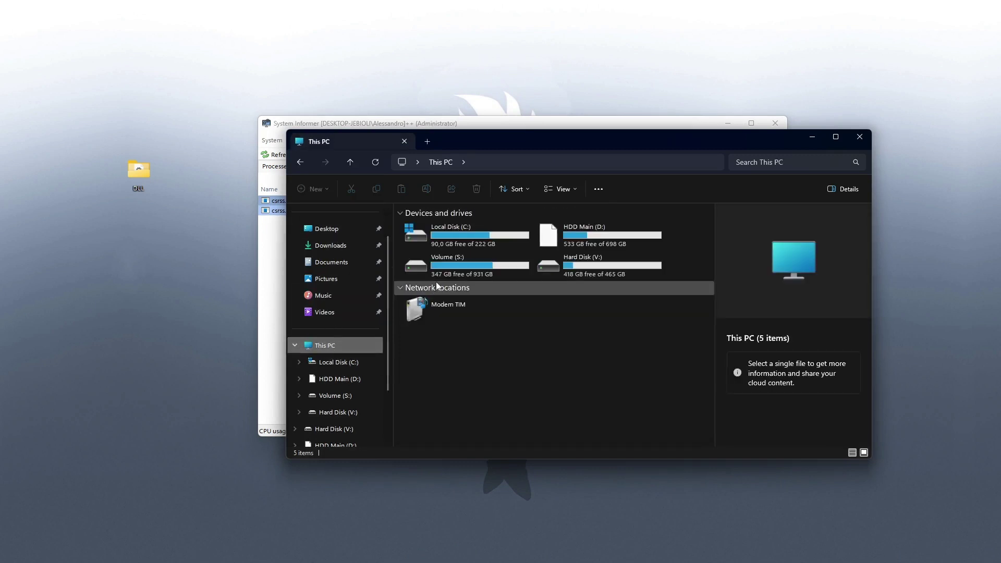
{"action": "double_click", "coordinate": [447, 245]}
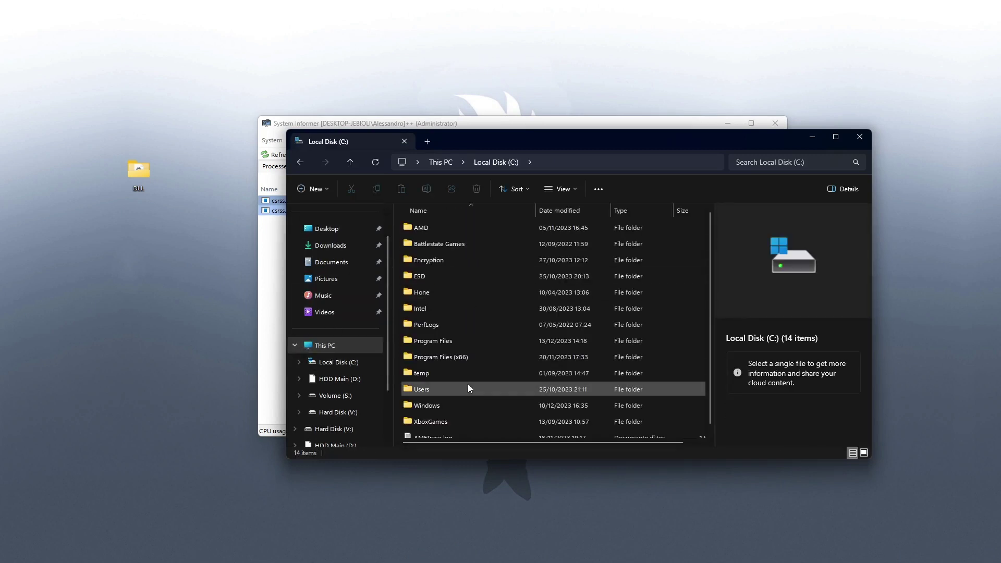
{"action": "double_click", "coordinate": [425, 389]}
{"action": "double_click", "coordinate": [432, 242]}
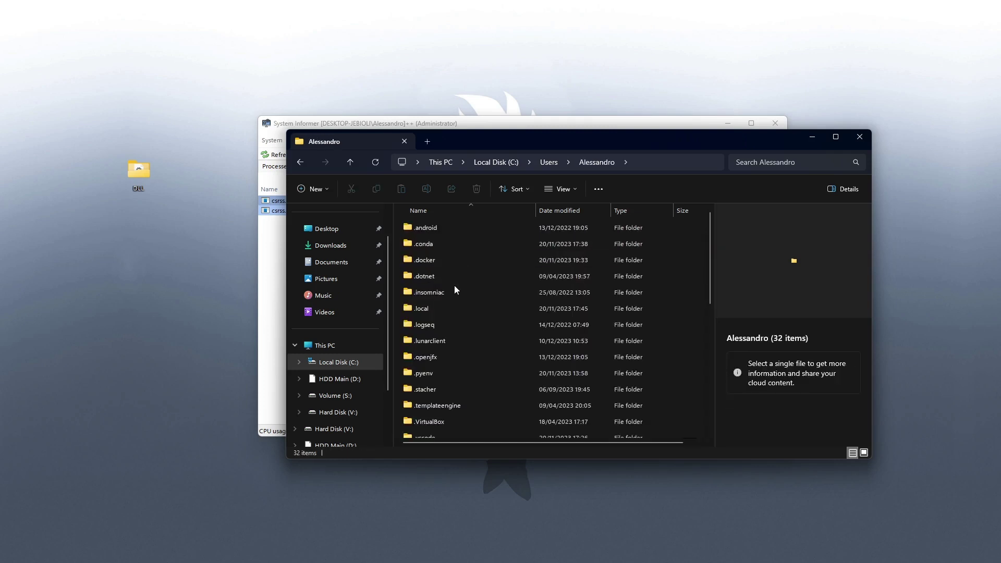
{"action": "key", "text": "s"}
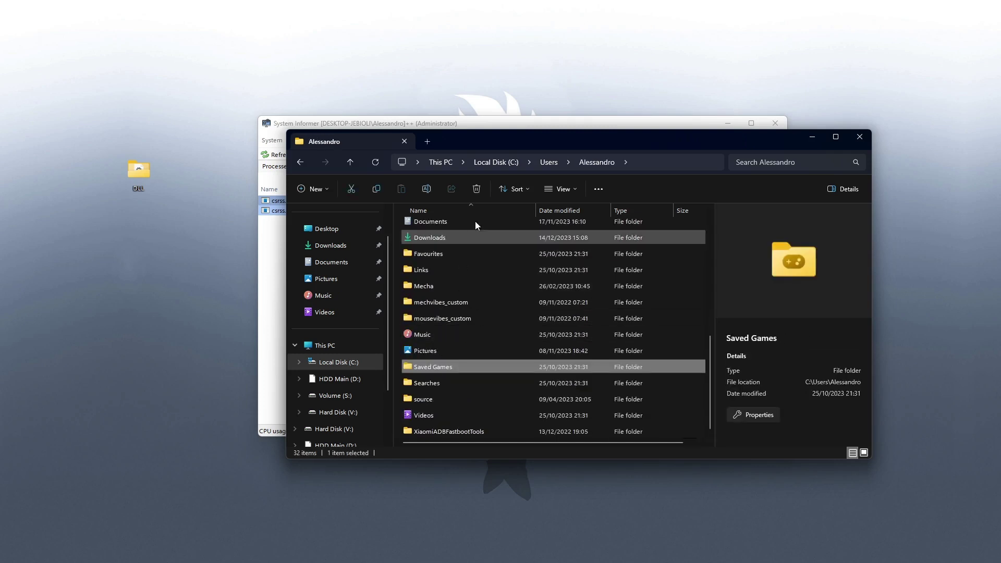
{"action": "left_click", "coordinate": [548, 164]}
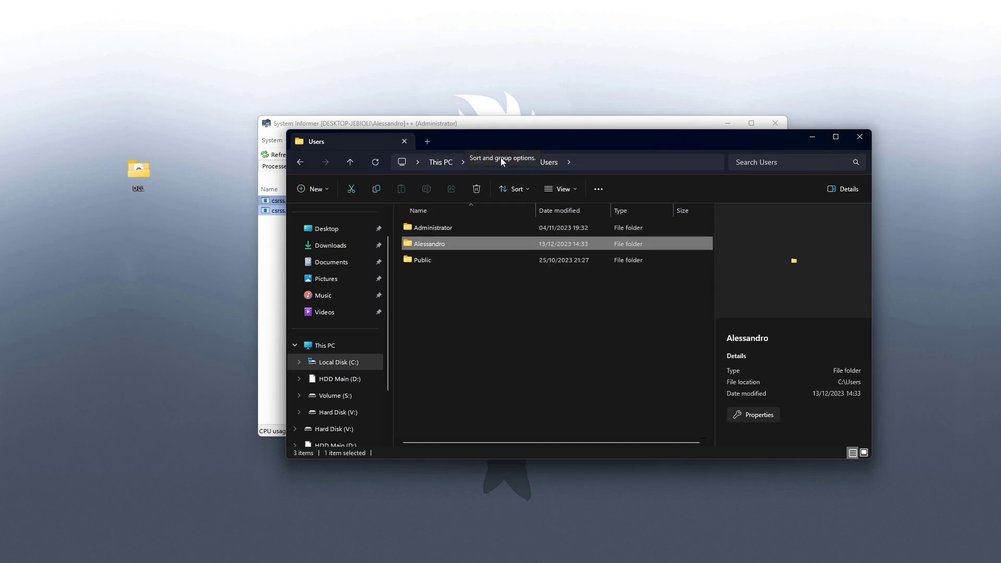
{"action": "left_click", "coordinate": [498, 162]}
Open the System32 folder inside the Windows folder on Local Disk (C:).
{"action": "key", "text": "w"}
{"action": "double_click", "coordinate": [440, 401]}
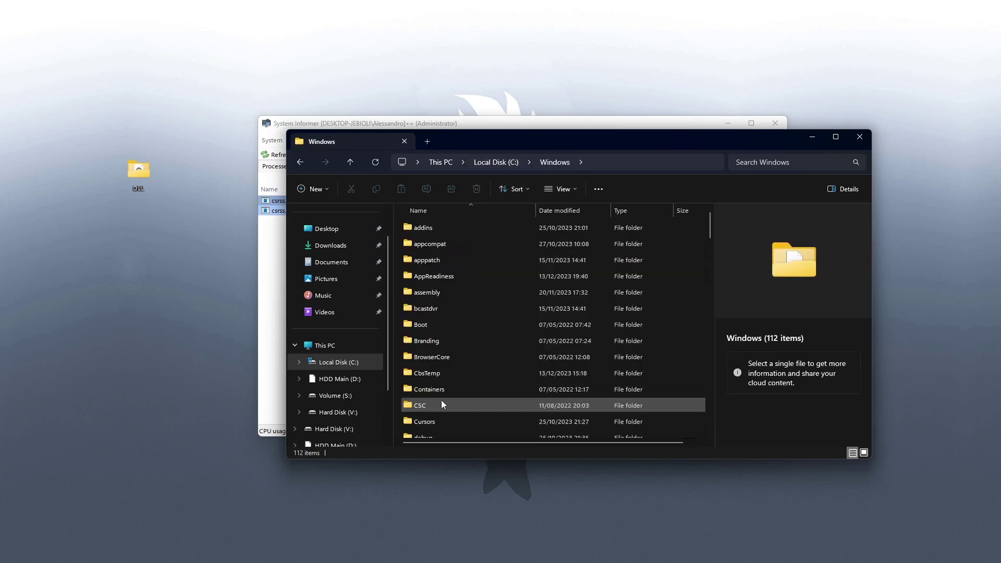
{"action": "scroll", "coordinate": [443, 368], "scroll_direction": "down", "scroll_amount": 5}
{"action": "scroll", "coordinate": [434, 395], "scroll_direction": "down", "scroll_amount": 5}
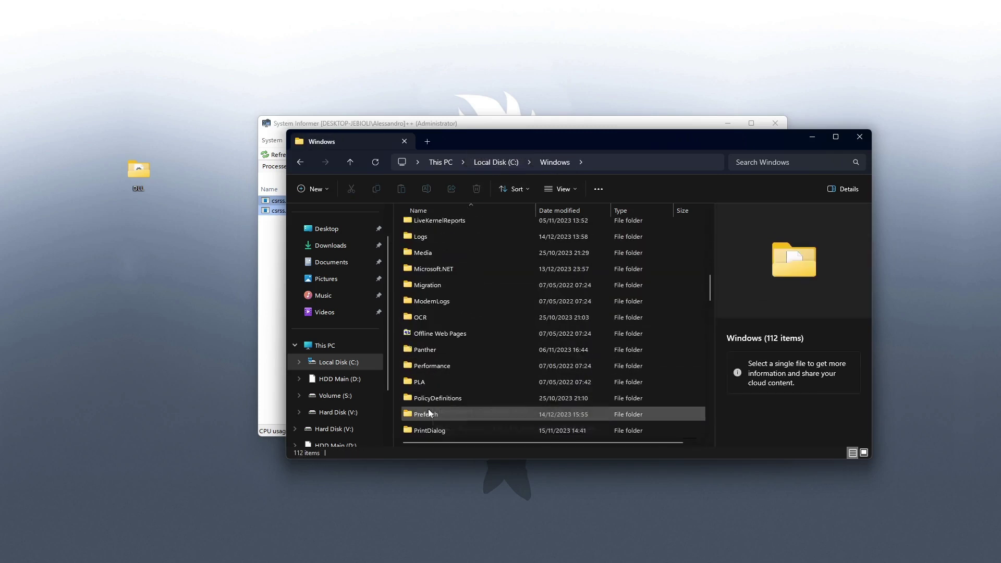
{"action": "key", "text": "s"}
{"action": "key", "text": "y"}
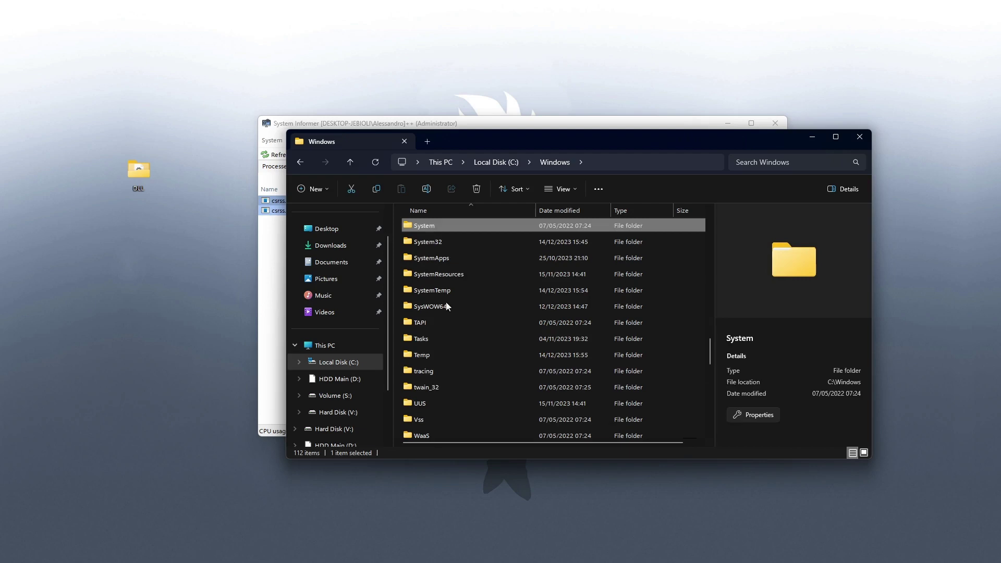
{"action": "double_click", "coordinate": [439, 235]}
Look through the DLL files in System32, select CloudExperienceHost.dll, and minimize File Explorer.
{"action": "left_click_drag", "start_coordinate": [712, 213], "coordinate": [716, 248]}
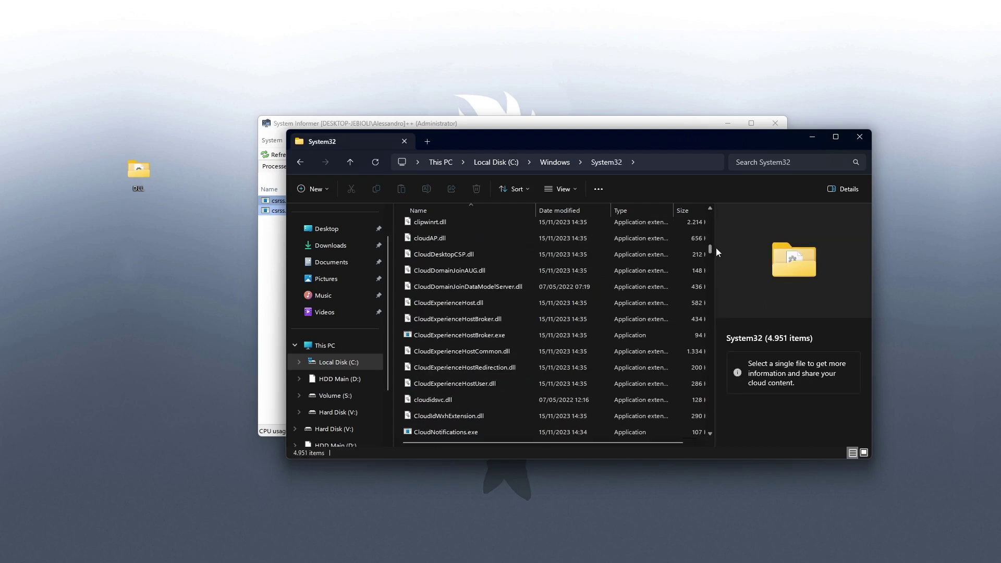
{"action": "left_click", "coordinate": [487, 298]}
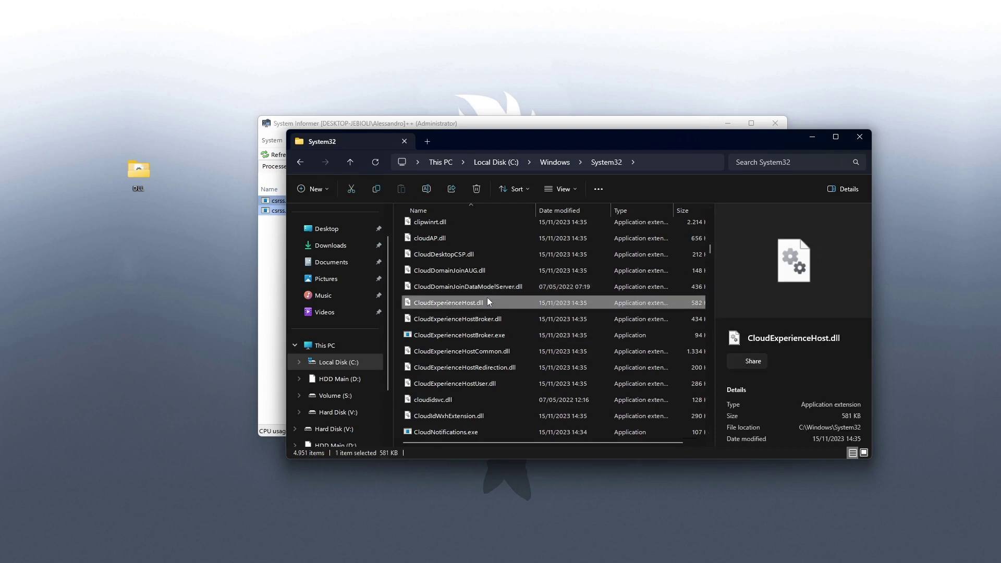
{"action": "scroll", "coordinate": [551, 279], "scroll_direction": "down", "scroll_amount": 9}
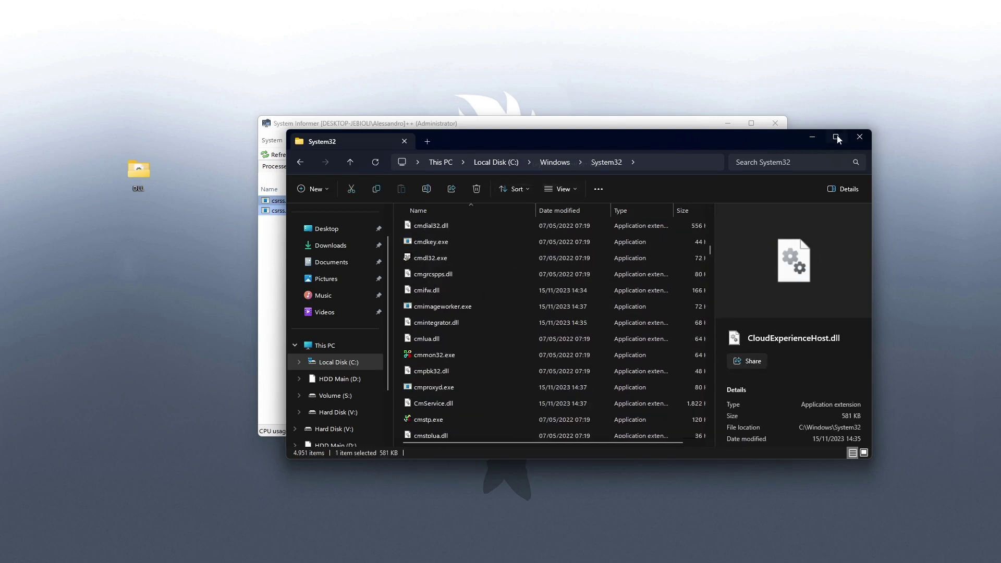
{"action": "left_click", "coordinate": [812, 137]}
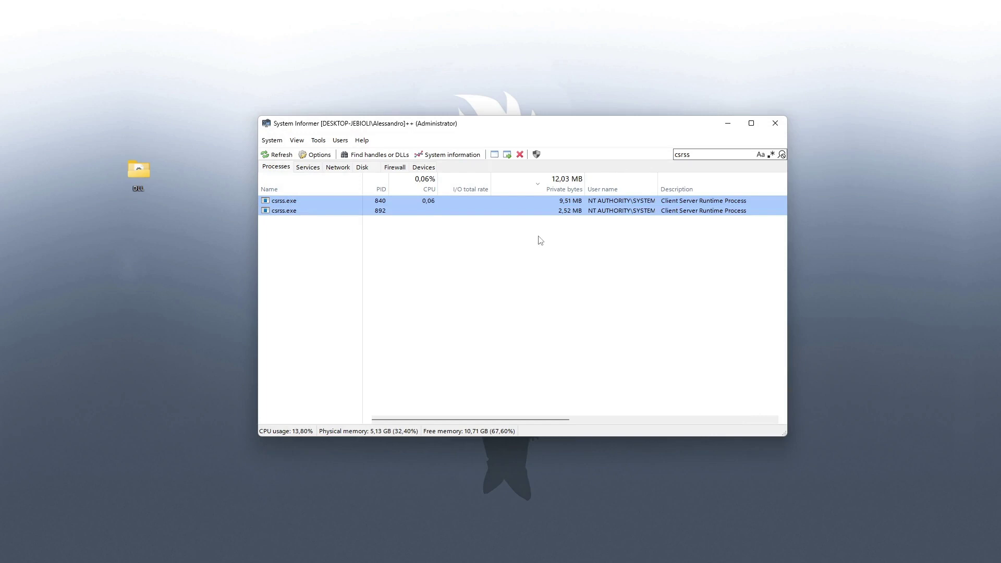
Search csrss.exe (PID 892) memory for strings of minimum length 5, including extended Unicode, image and mapped regions.
{"action": "double_click", "coordinate": [569, 210]}
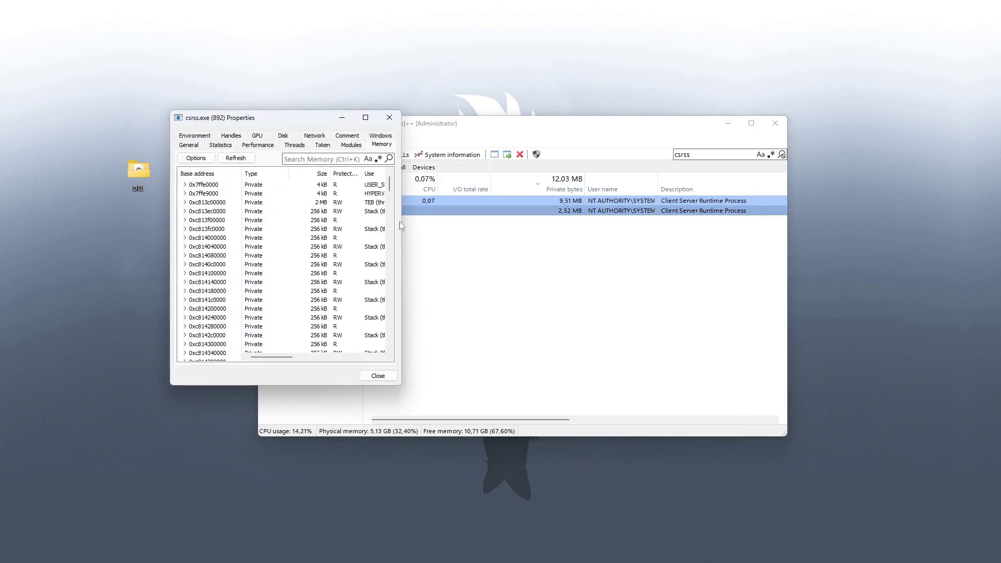
{"action": "left_click", "coordinate": [197, 158]}
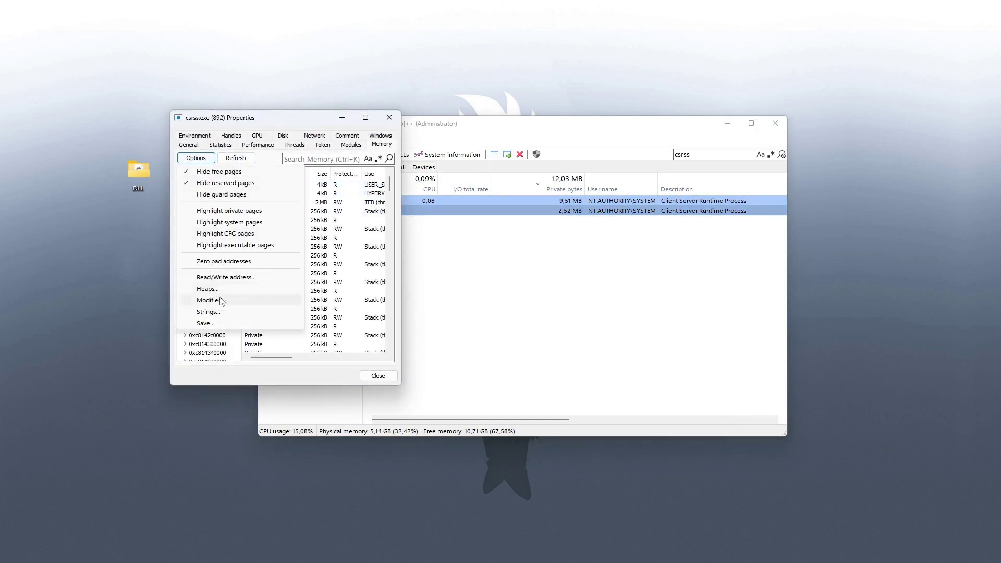
{"action": "left_click", "coordinate": [216, 312]}
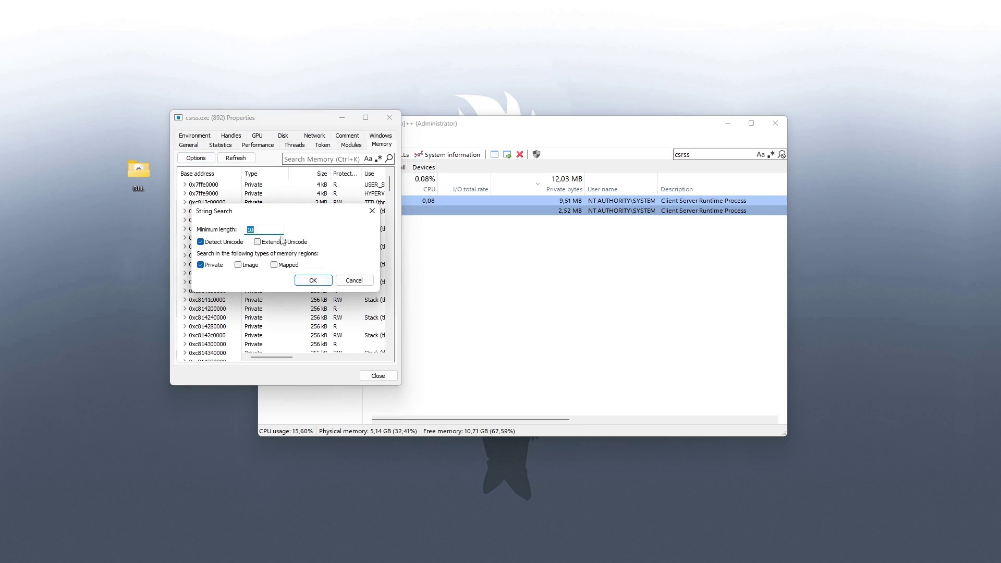
{"action": "type", "text": "5"}
{"action": "left_click", "coordinate": [257, 242]}
{"action": "left_click", "coordinate": [238, 264]}
{"action": "left_click", "coordinate": [274, 265]}
{"action": "left_click", "coordinate": [311, 279]}
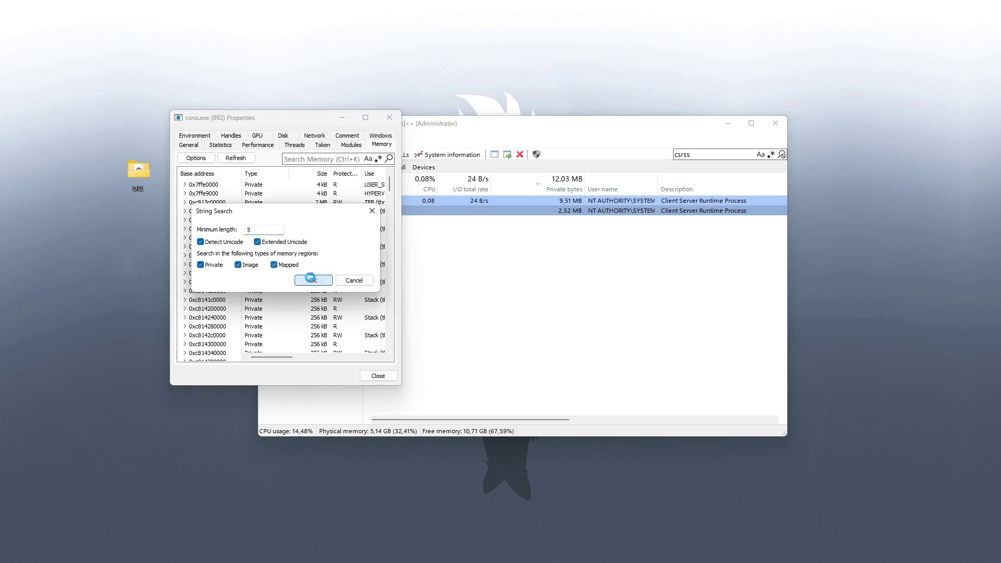
Filter the csrss.exe (PID 892) strings for ".dll" and maximize the filtered results window.
{"action": "left_click", "coordinate": [180, 259]}
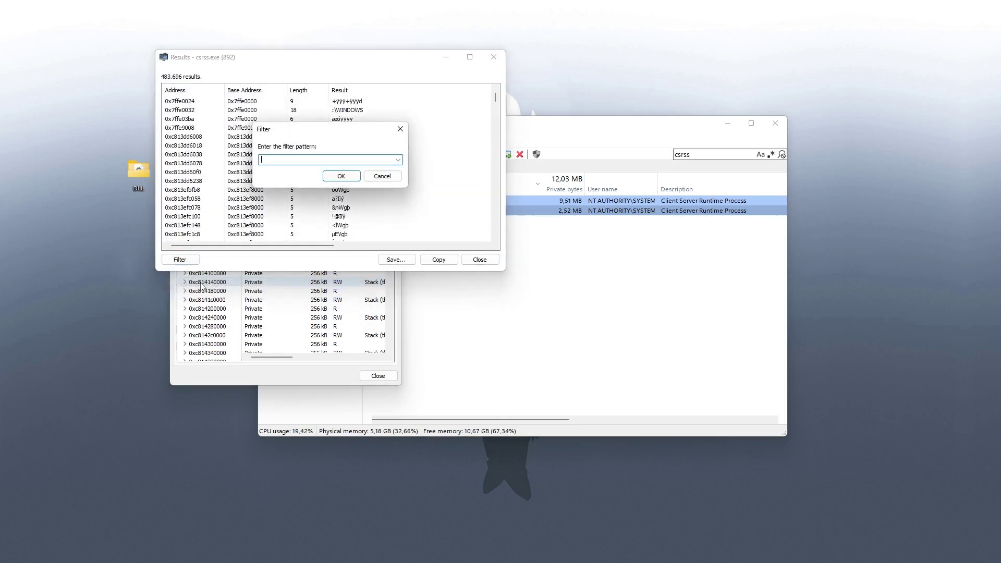
{"action": "type", "text": ".dll"}
{"action": "key", "text": "Return"}
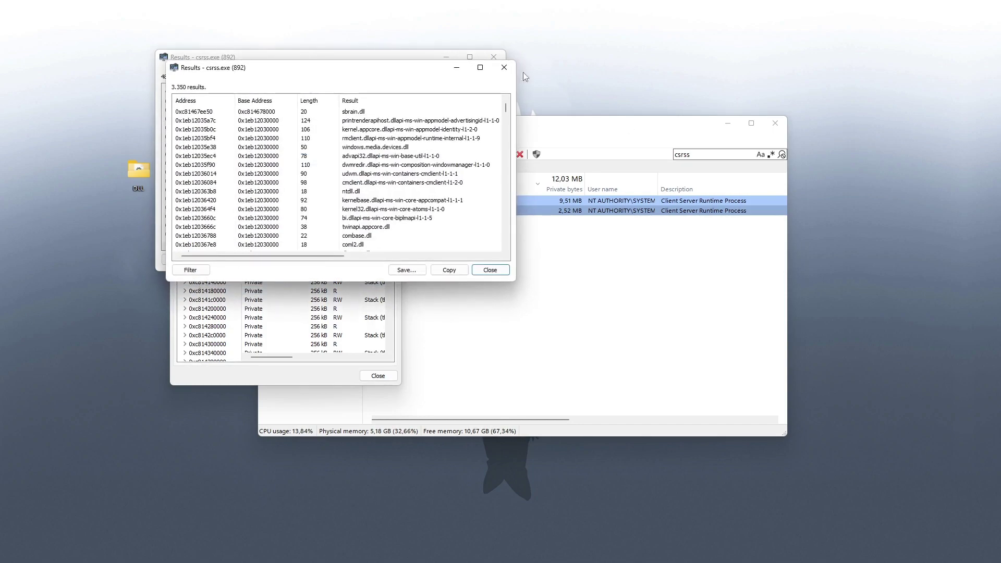
{"action": "left_click", "coordinate": [480, 67]}
Look through the filtered DLL strings and select the block of rows from msacm32.dll to rasdlg.dll.
{"action": "scroll", "coordinate": [276, 241], "scroll_direction": "down", "scroll_amount": 10}
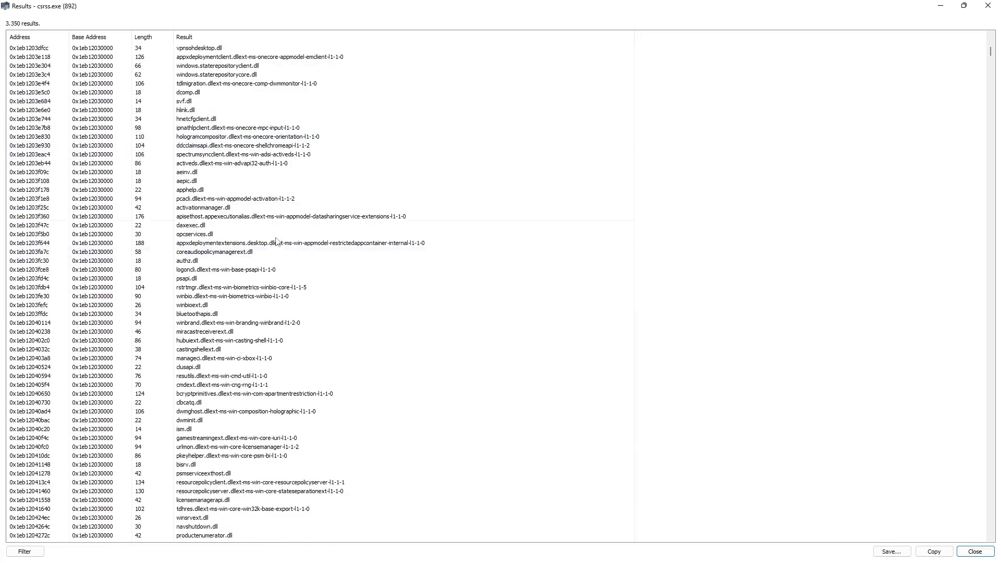
{"action": "scroll", "coordinate": [247, 182], "scroll_direction": "down", "scroll_amount": 10}
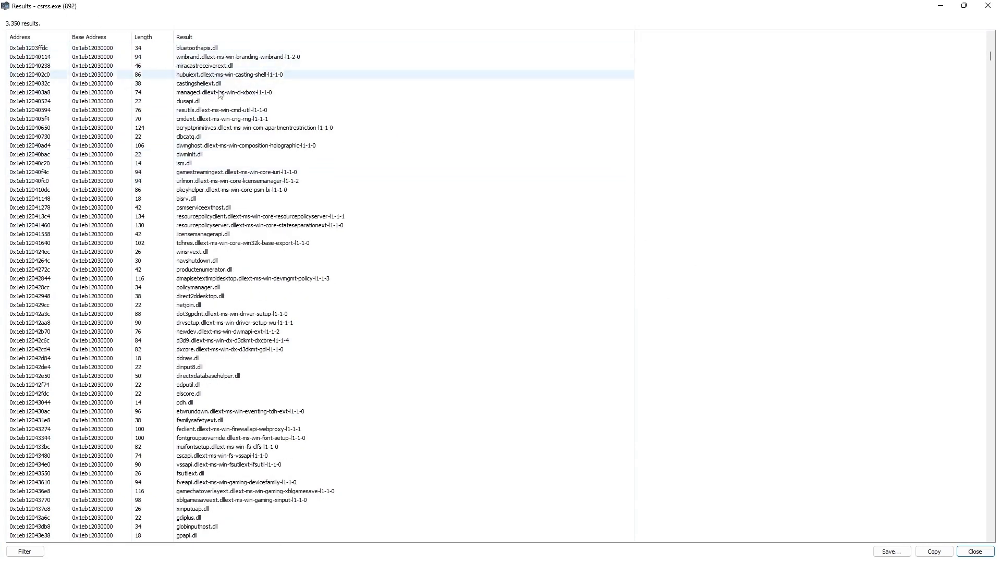
{"action": "scroll", "coordinate": [245, 224], "scroll_direction": "down", "scroll_amount": 20}
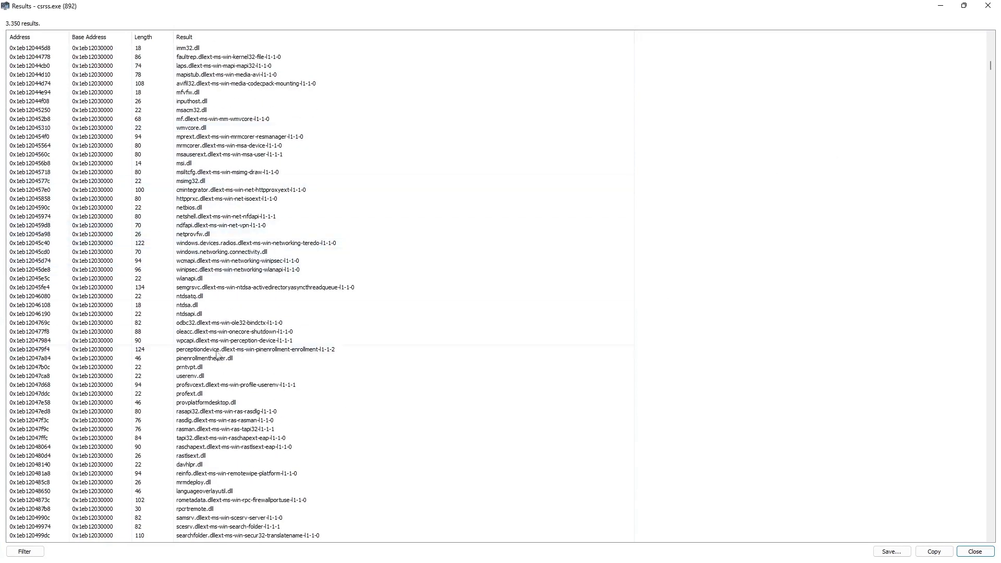
{"action": "left_click_drag", "start_coordinate": [687, 417], "coordinate": [176, 111]}
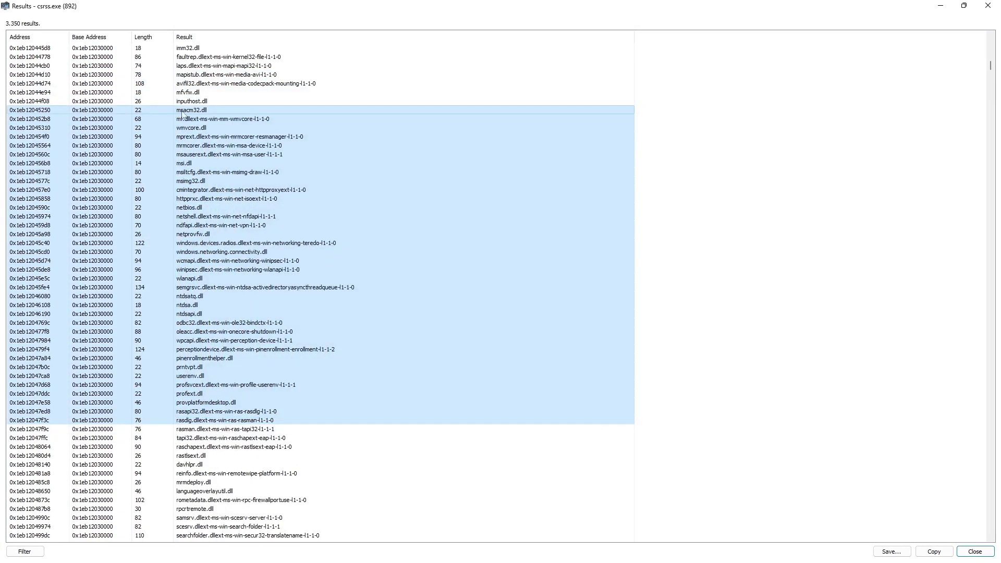
{"action": "key", "text": "super"}
{"action": "type", "text": "setupfrontend.exe.xml"}
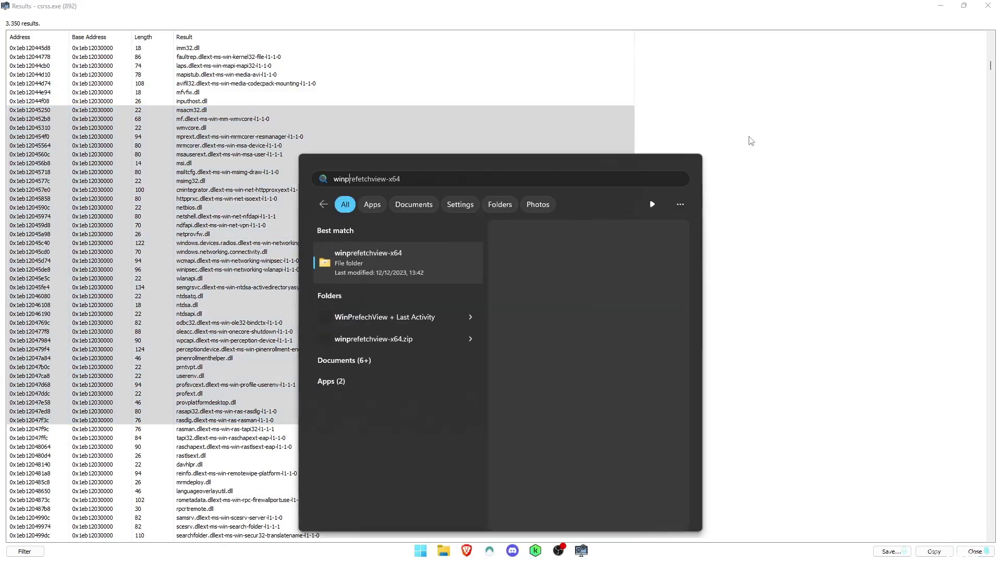
{"action": "left_click", "coordinate": [659, 151]}
Find LastActivityView.exe with the Windows search and run it as administrator.
{"action": "key", "text": "super"}
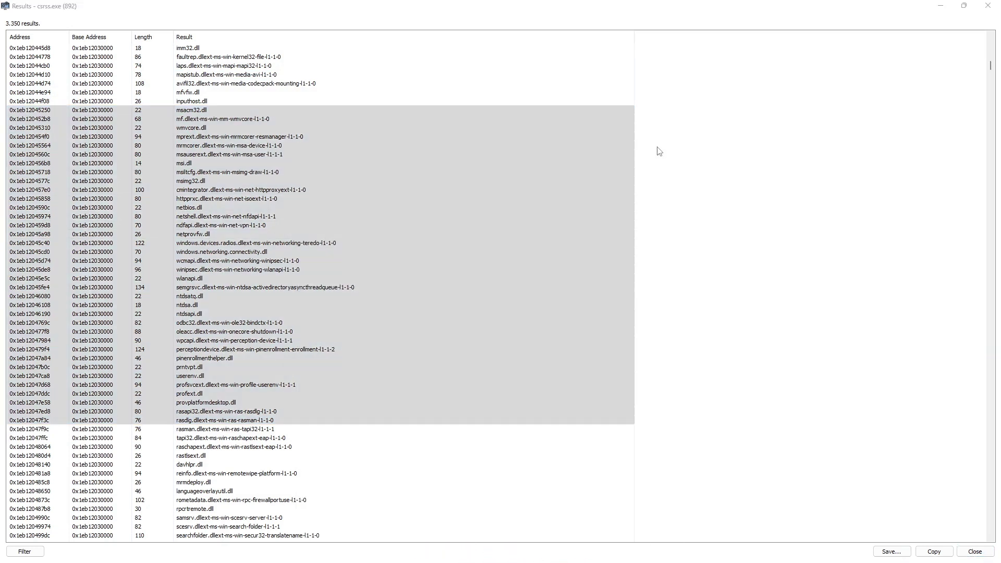
{"action": "type", "text": "lasta"}
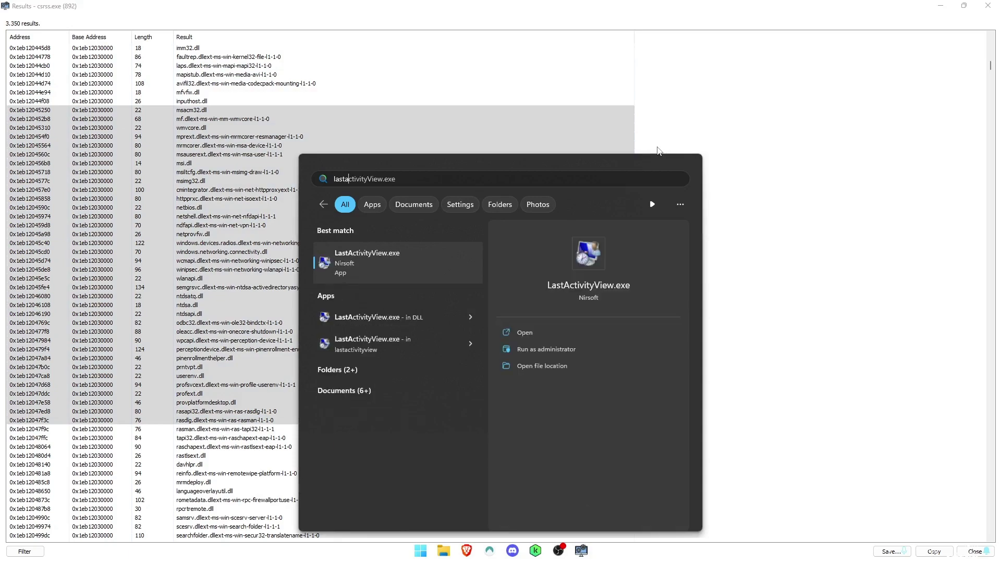
{"action": "left_click", "coordinate": [586, 346]}
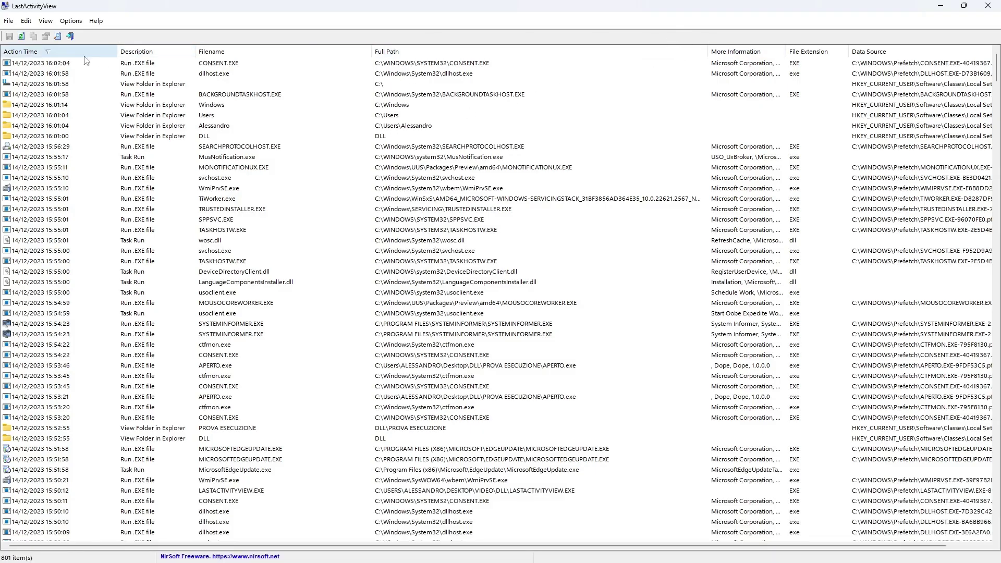
Search the LastActivityView list for the text ".dll" and close the Find dialog.
{"action": "left_click", "coordinate": [60, 38]}
{"action": "type", "text": ".dll"}
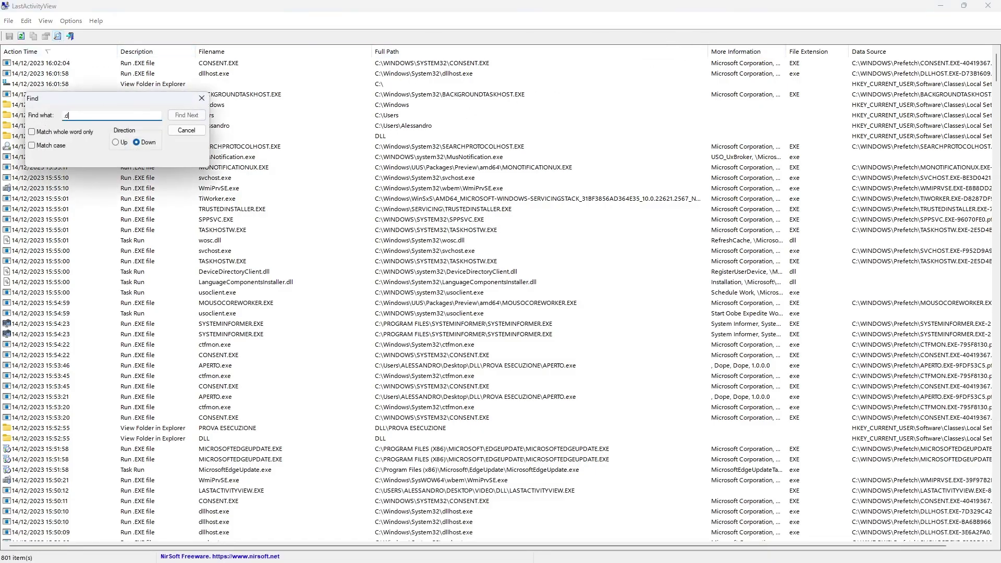
{"action": "key", "text": "Return"}
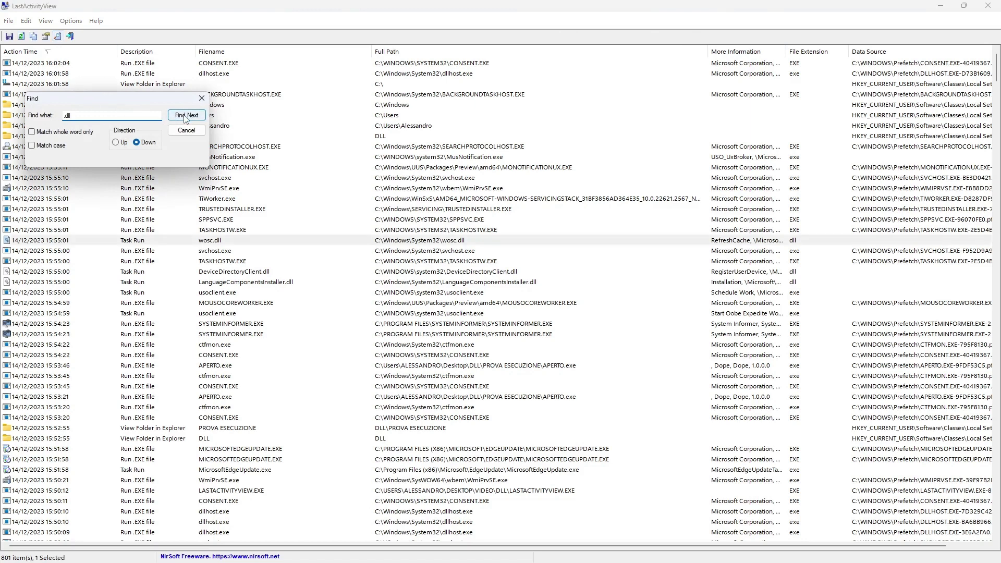
{"action": "left_click", "coordinate": [201, 98]}
Enable the quick filter in LastActivityView and filter the activity list for ".dll".
{"action": "left_click", "coordinate": [71, 20]}
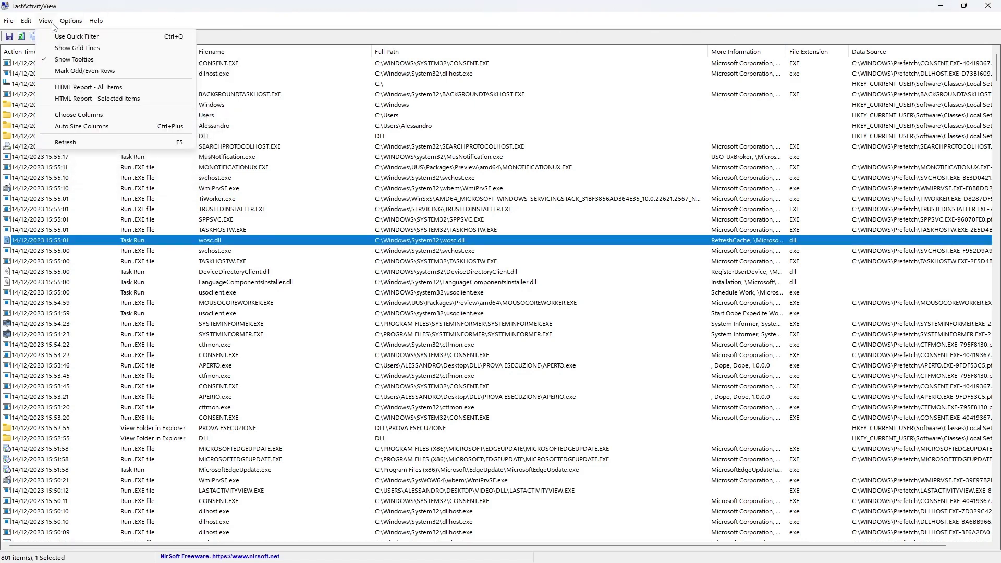
{"action": "mouse_move", "coordinate": [76, 36]}
{"action": "mouse_move", "coordinate": [45, 21]}
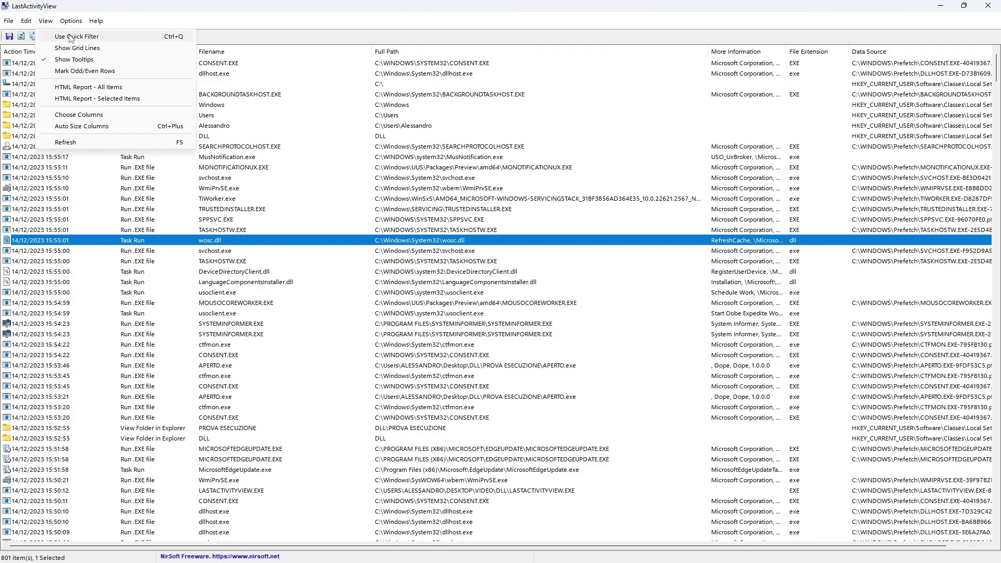
{"action": "left_click", "coordinate": [71, 37]}
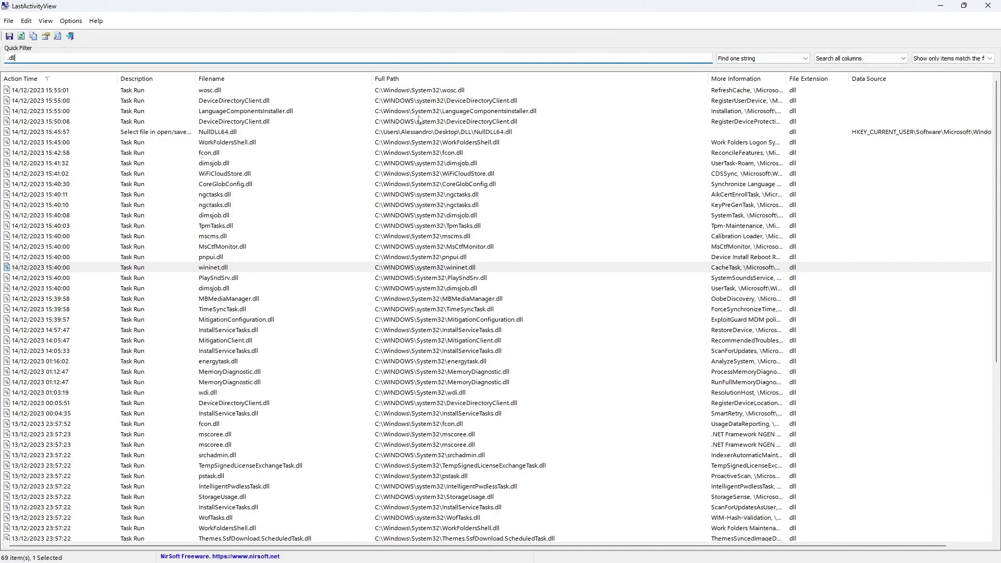
Examine the filtered DLL activity, comparing the NullDLL64.dll open/save entry on the Desktop path with the System32 task entries.
{"action": "left_click", "coordinate": [433, 133]}
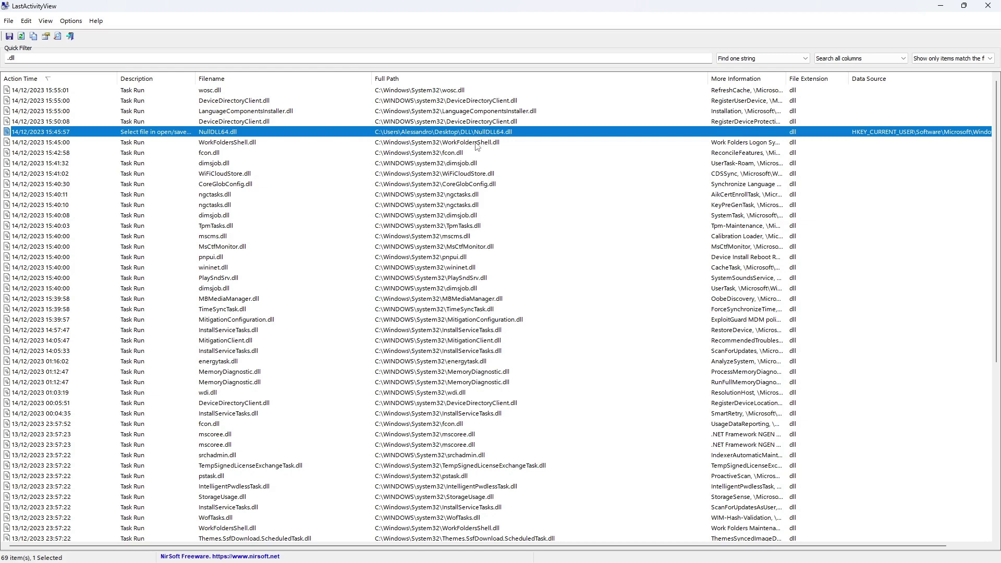
{"action": "left_click", "coordinate": [919, 175]}
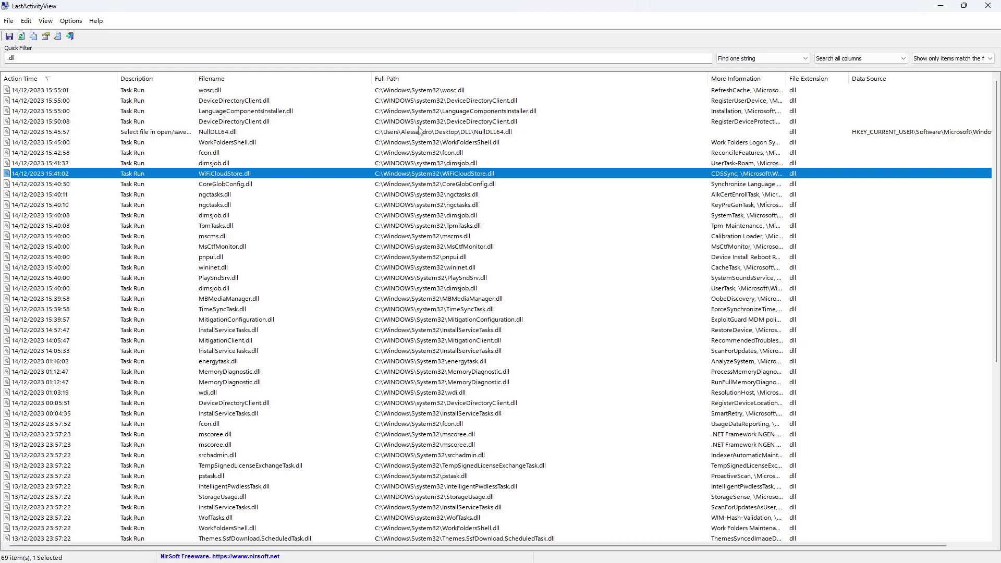
{"action": "left_click", "coordinate": [434, 300]}
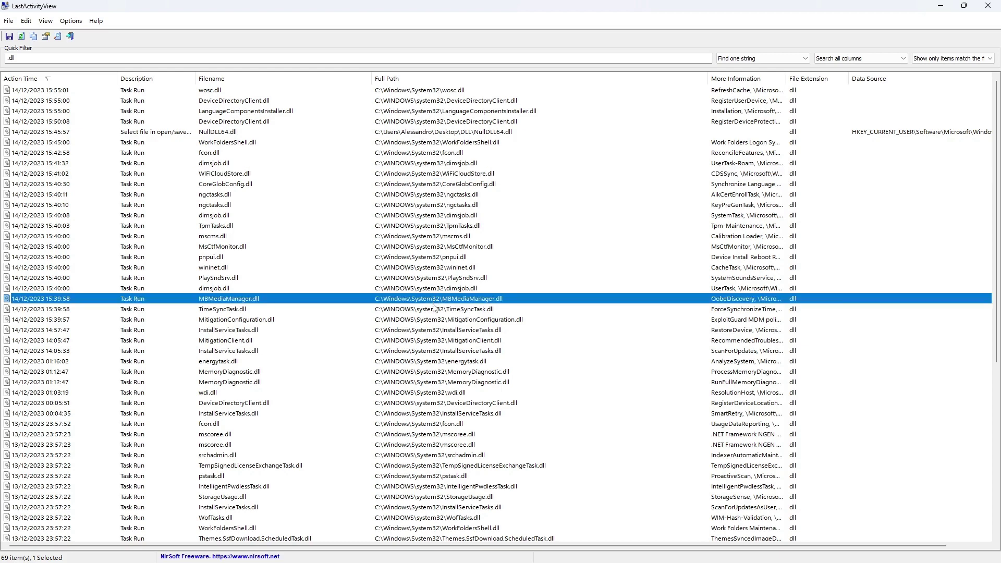
{"action": "left_click", "coordinate": [435, 310]}
{"action": "left_click", "coordinate": [433, 340]}
{"action": "left_click", "coordinate": [431, 351]}
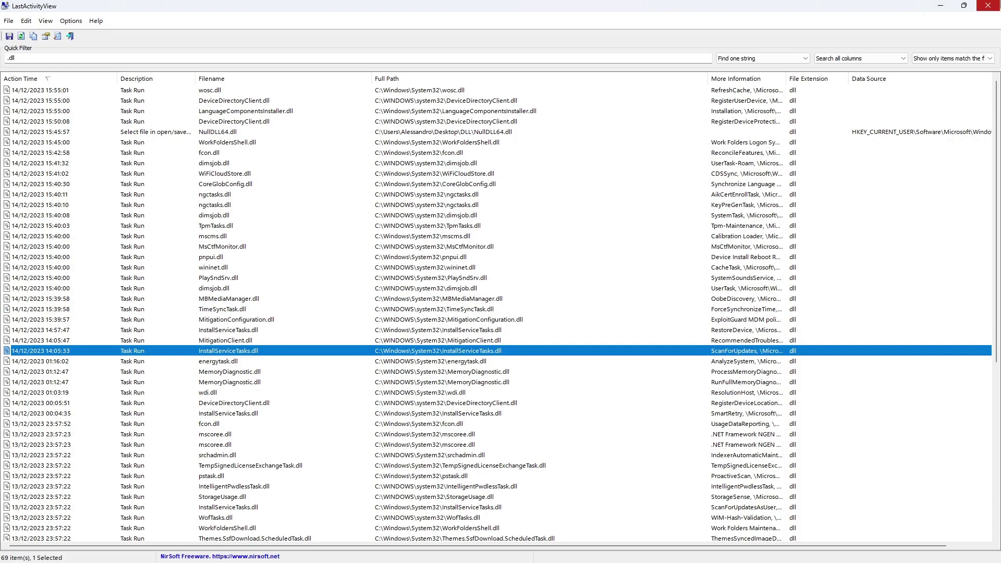
Close LastActivityView, the csrss.exe string results, the process properties window and System Informer.
{"action": "left_click", "coordinate": [988, 5]}
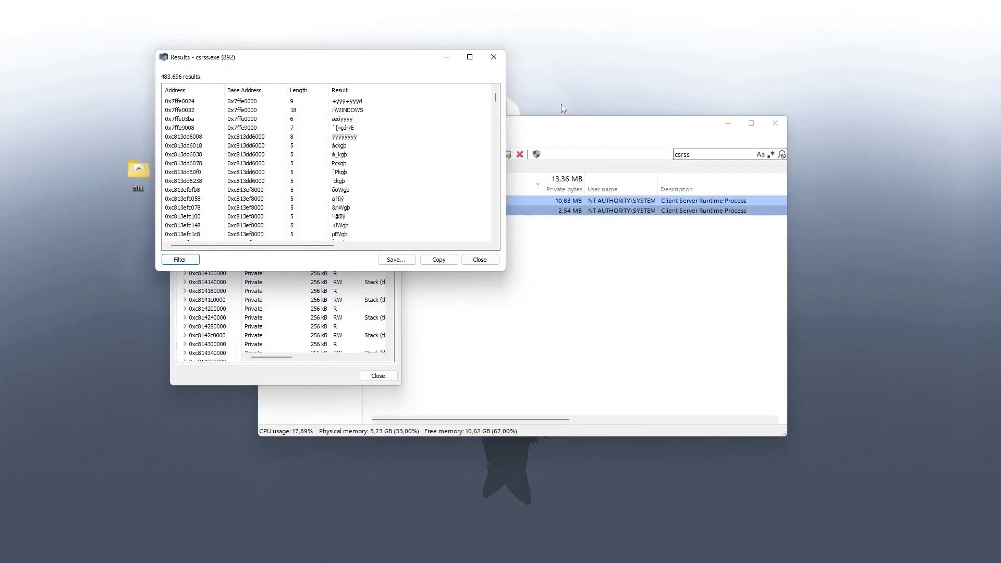
{"action": "left_click", "coordinate": [494, 57]}
{"action": "left_click", "coordinate": [389, 114]}
{"action": "left_click_drag", "start_coordinate": [431, 124], "coordinate": [467, 121]}
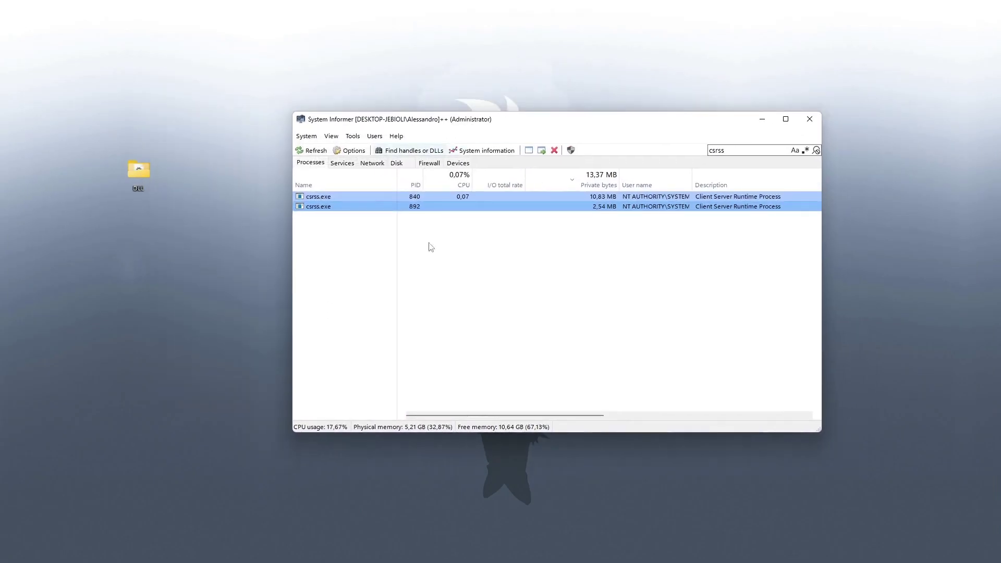
{"action": "left_click", "coordinate": [824, 119]}
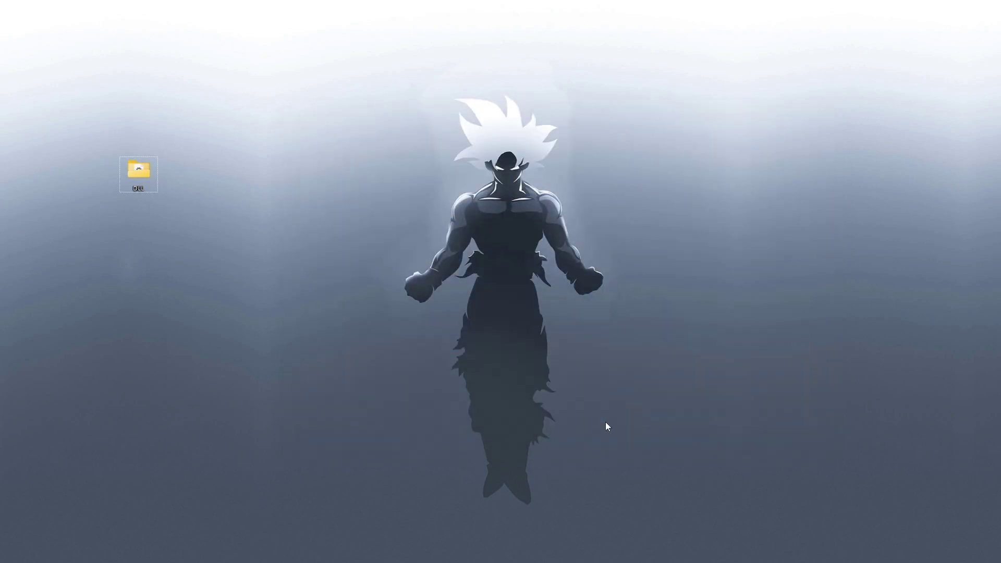